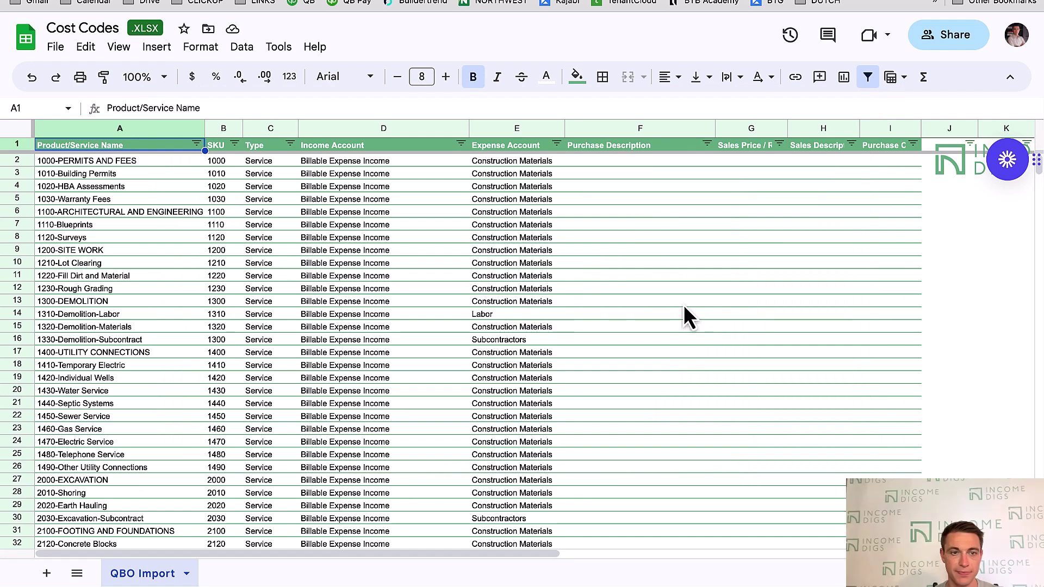
- Look over the product/service names in the Cost Codes import list, from permits through demolition
{"action": "left_click_drag", "start_coordinate": [106, 213], "coordinate": [96, 314]}
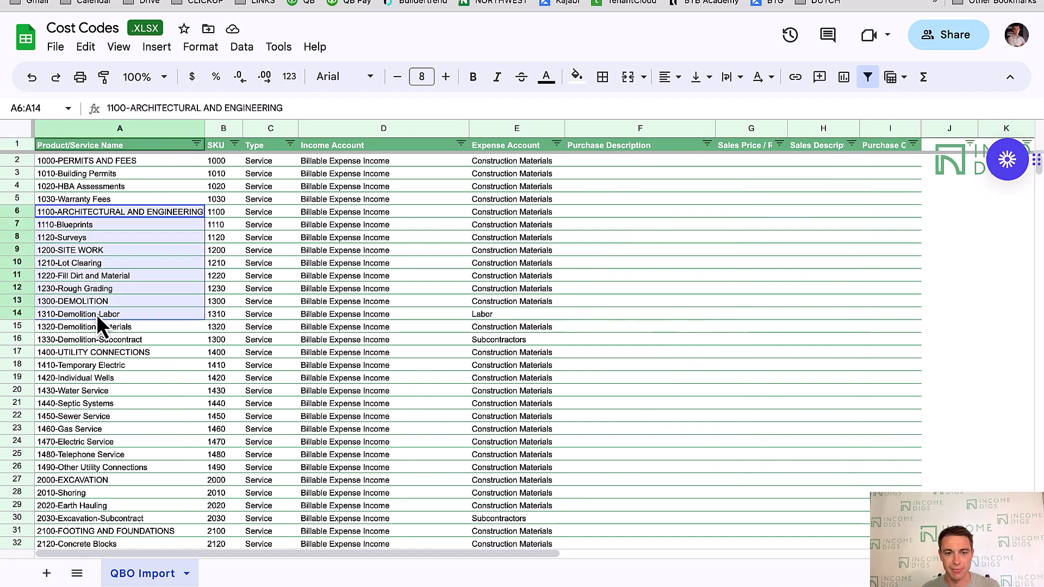
{"action": "left_click", "coordinate": [84, 199]}
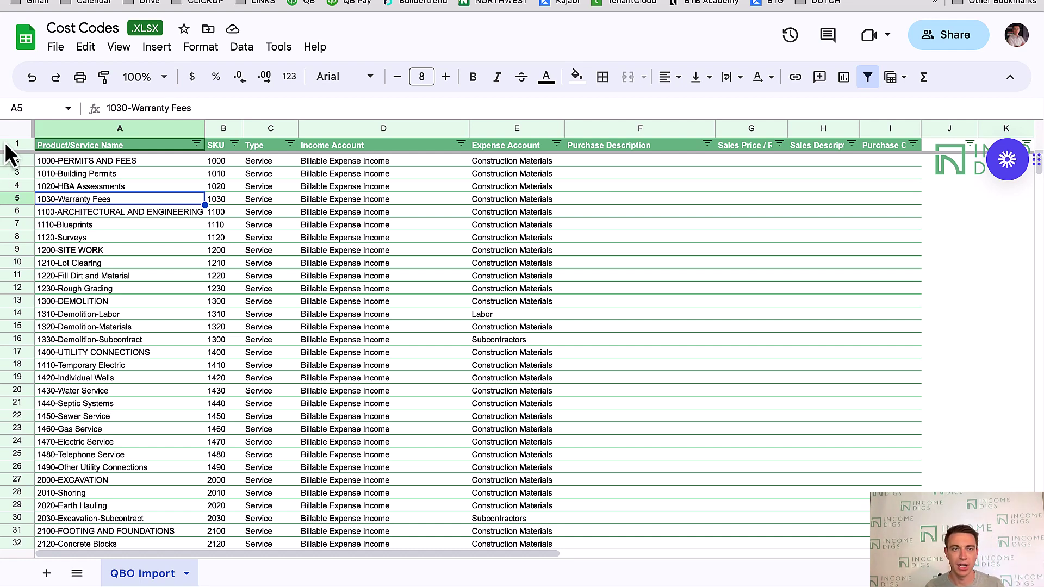
- Switch to the ESTIMATE spreadsheet and examine the cost code, subcategory and category columns on its Cost Codes sheet
{"action": "key", "text": "ctrl+Tab"}
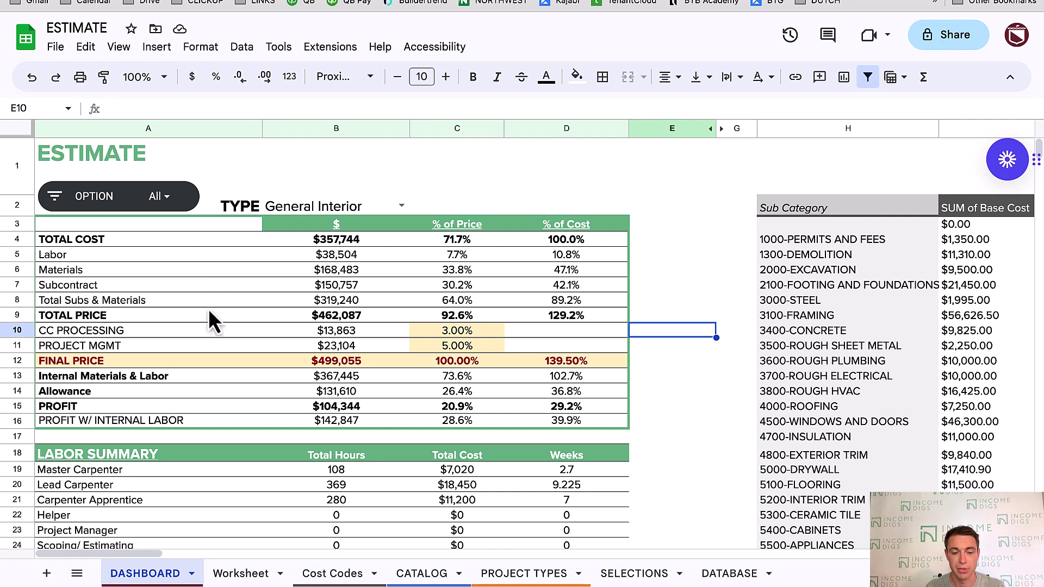
{"action": "left_click", "coordinate": [309, 574]}
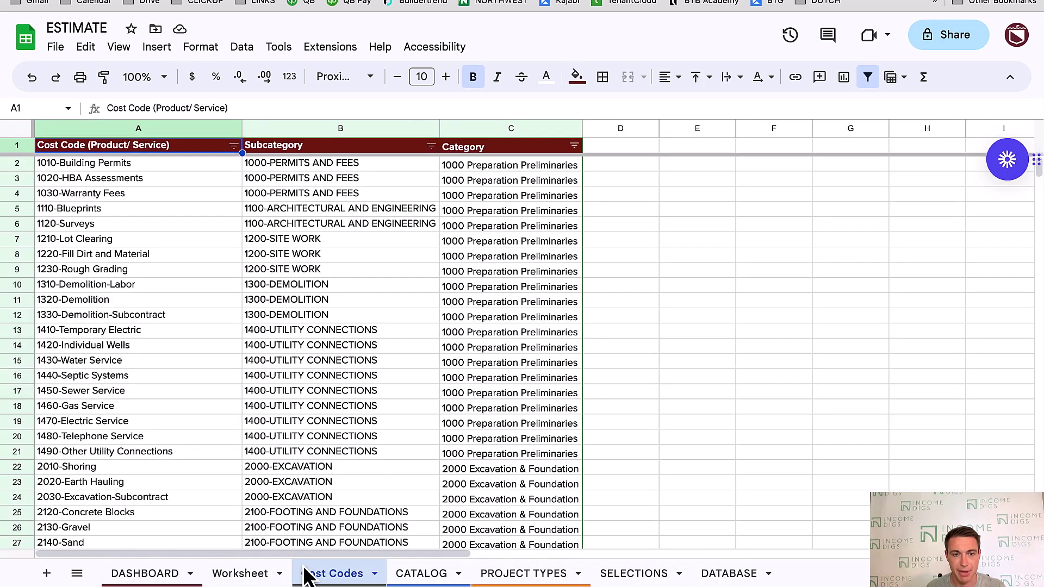
{"action": "left_click_drag", "start_coordinate": [120, 209], "coordinate": [119, 458]}
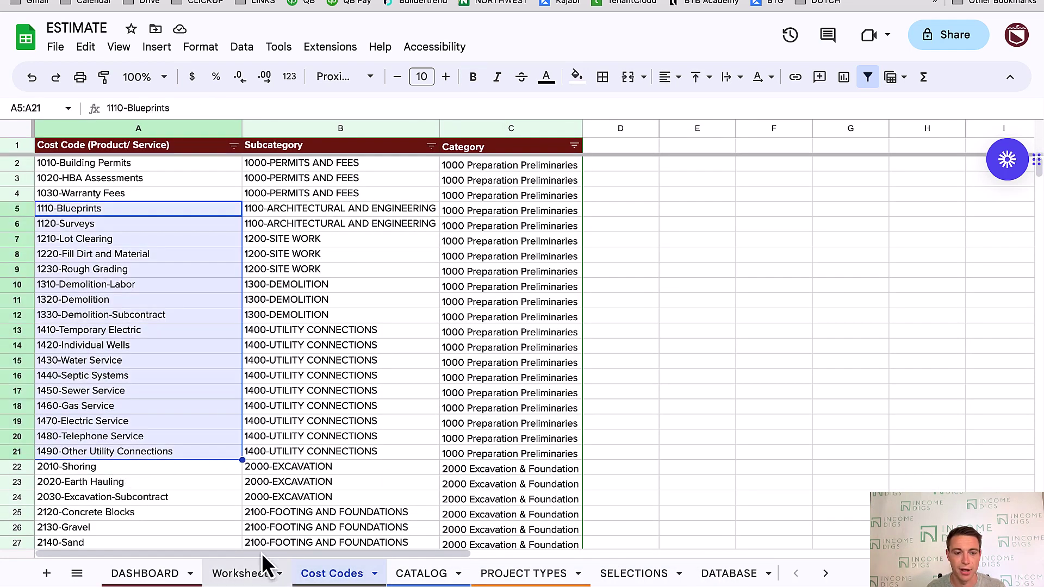
{"action": "left_click_drag", "start_coordinate": [139, 164], "coordinate": [262, 164]}
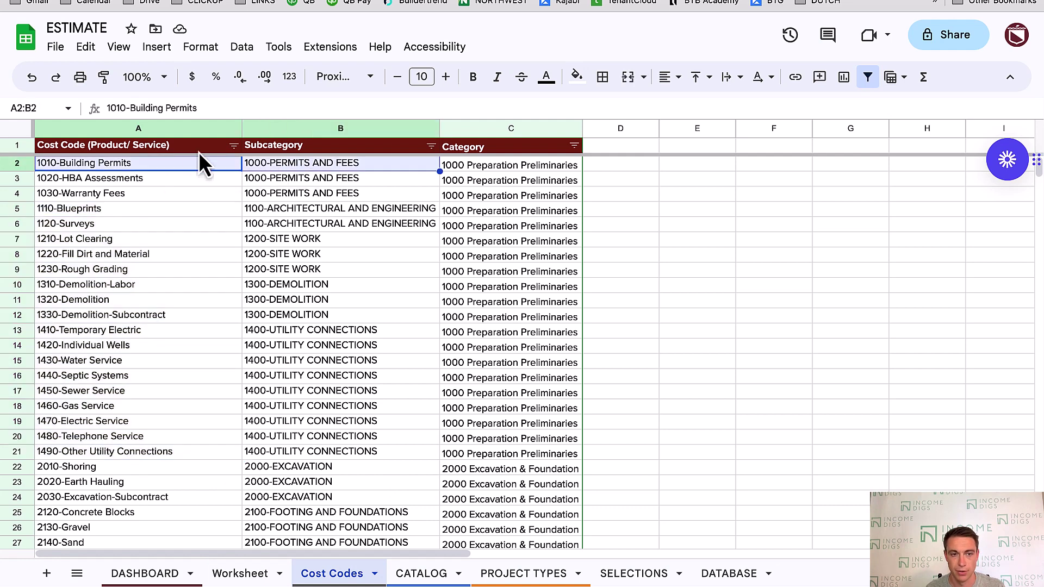
{"action": "left_click", "coordinate": [160, 165]}
{"action": "left_click", "coordinate": [300, 169]}
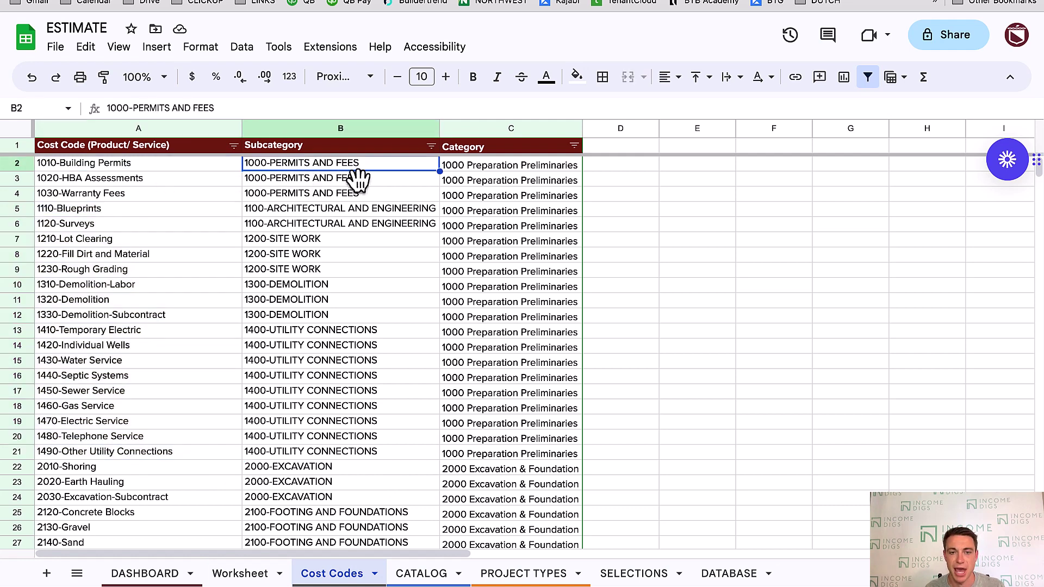
{"action": "left_click", "coordinate": [446, 165]}
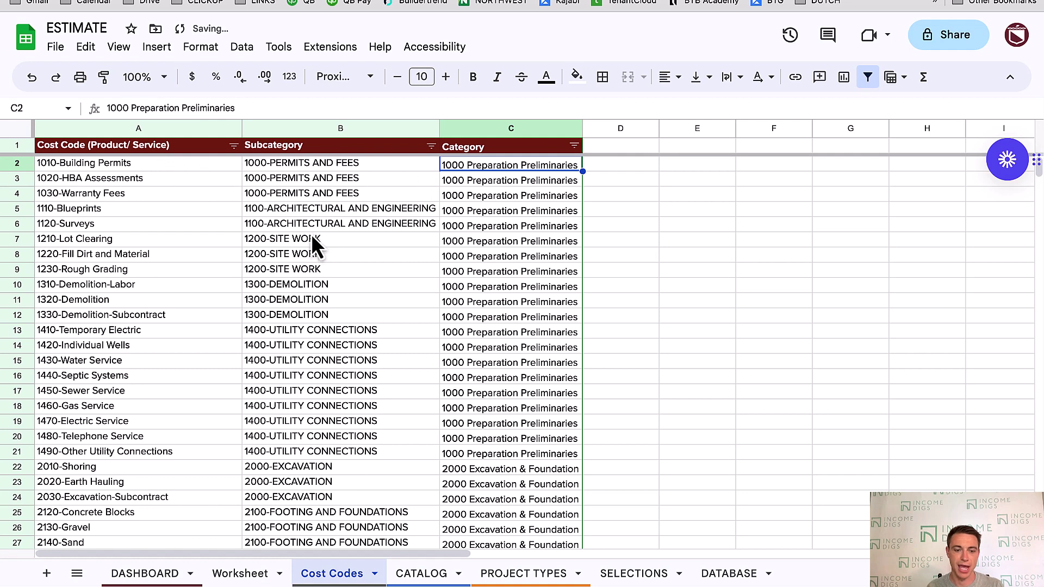
- Examine the Worksheet sheet's line items, from account codes and descriptions through costs and prices to subcategories and categories
{"action": "left_click", "coordinate": [240, 573]}
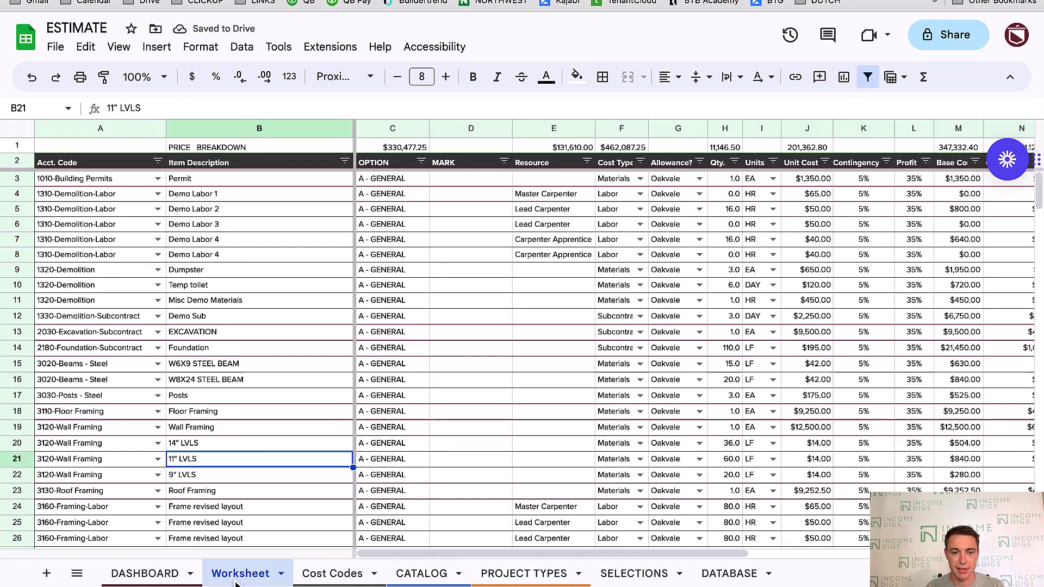
{"action": "left_click_drag", "start_coordinate": [68, 195], "coordinate": [68, 209]}
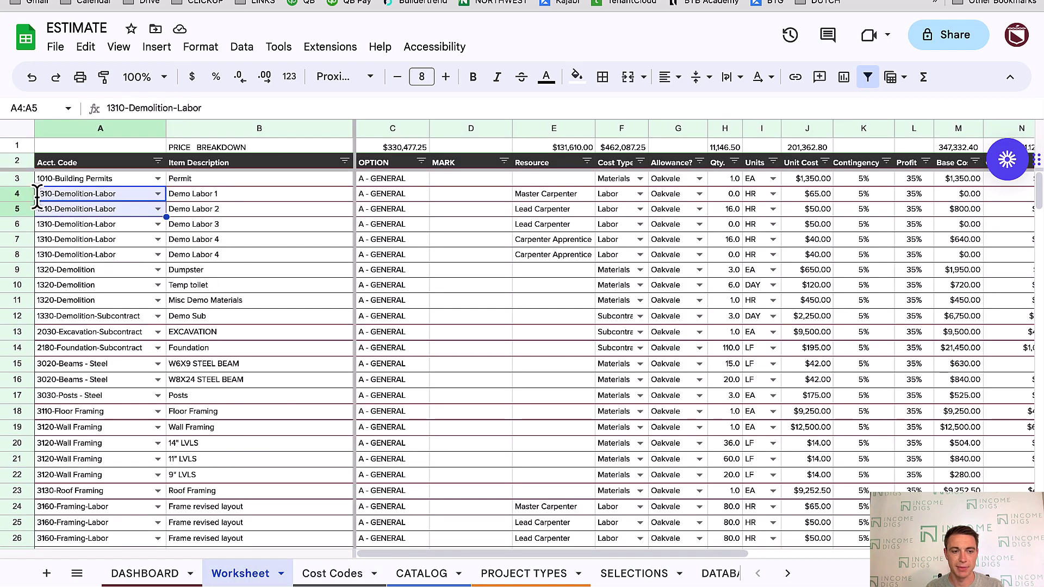
{"action": "left_click", "coordinate": [70, 194]}
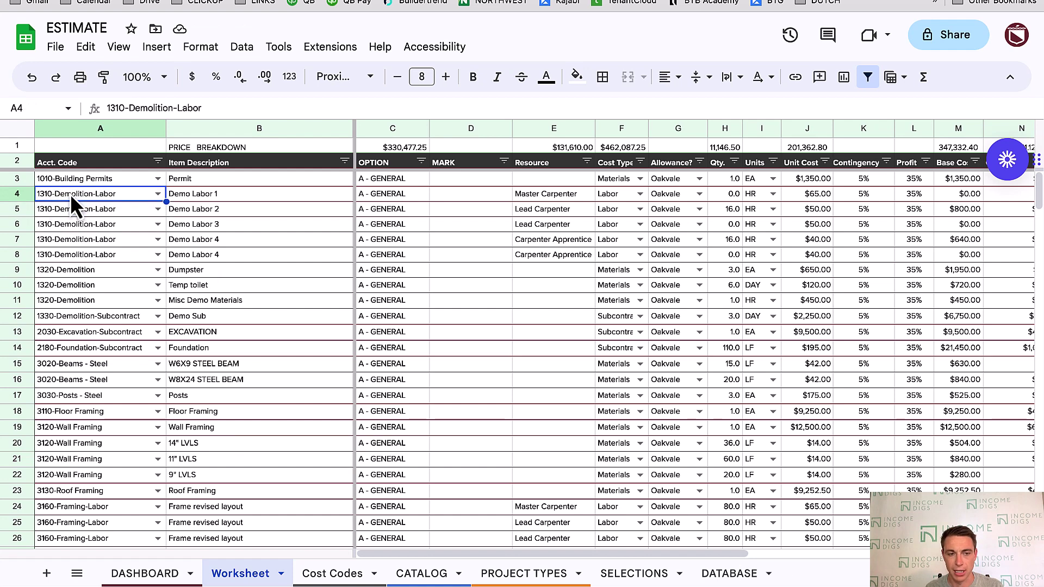
{"action": "left_click_drag", "start_coordinate": [217, 194], "coordinate": [827, 208]}
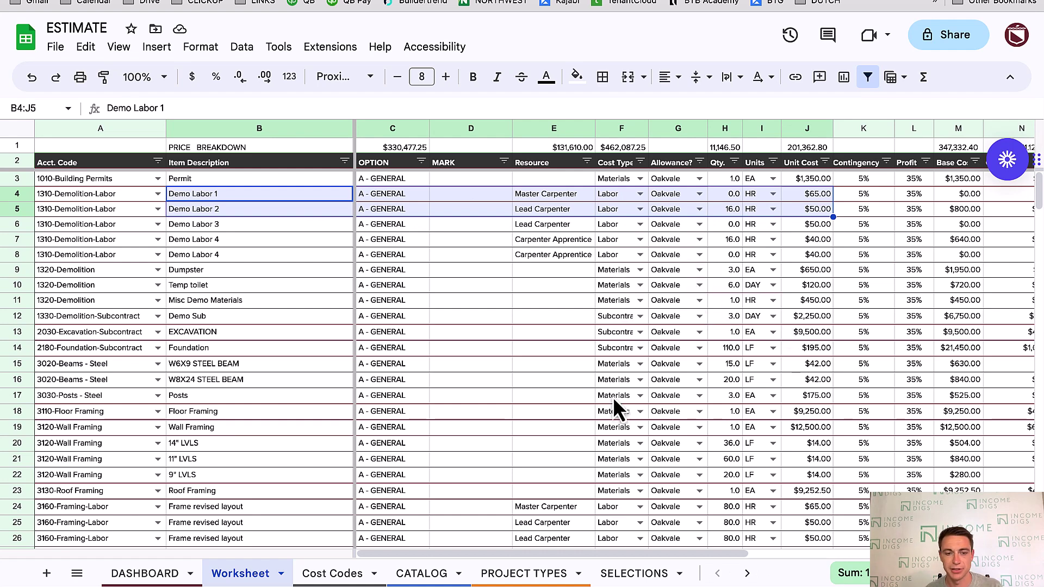
{"action": "scroll", "coordinate": [553, 390], "scroll_direction": "down", "scroll_amount": 10}
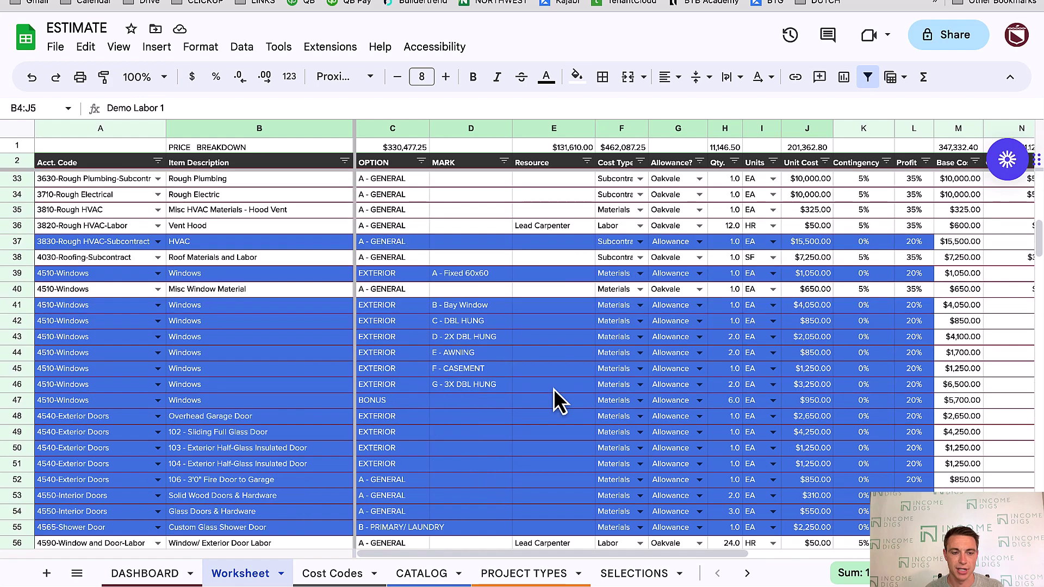
{"action": "scroll", "coordinate": [553, 390], "scroll_direction": "up", "scroll_amount": 10}
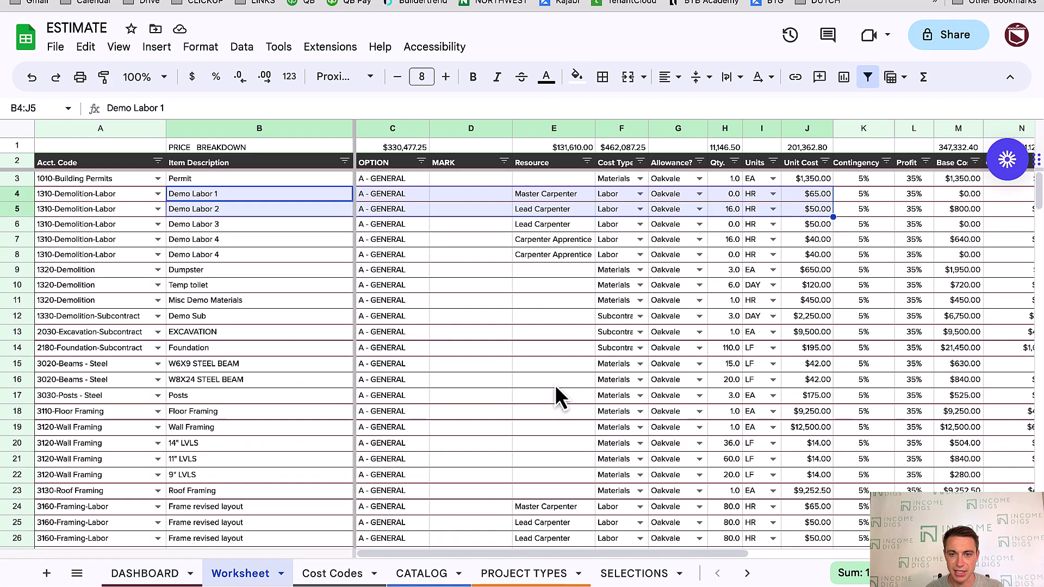
{"action": "scroll", "coordinate": [555, 384], "scroll_direction": "right", "scroll_amount": 10}
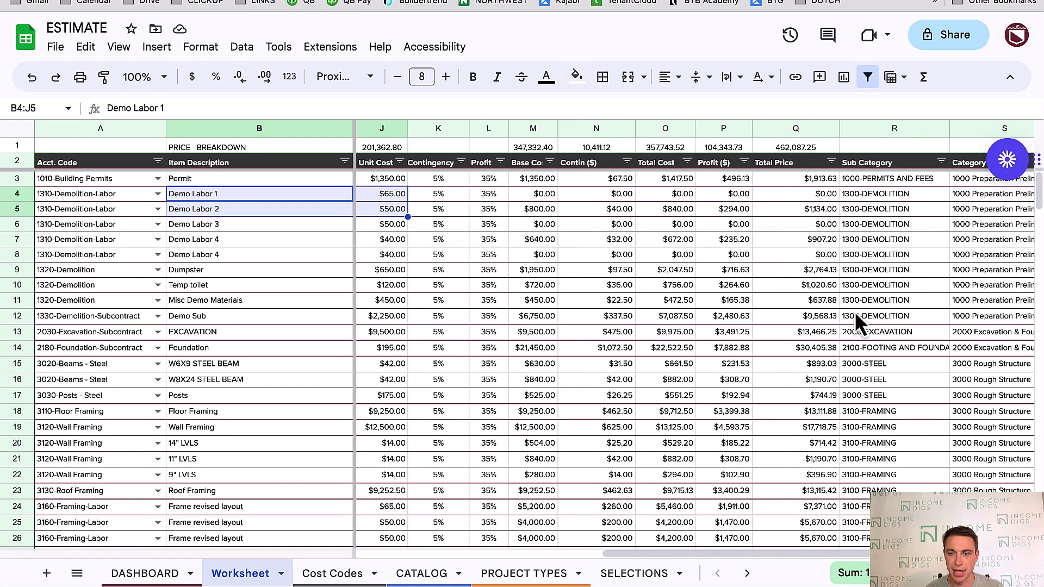
{"action": "scroll", "coordinate": [596, 342], "scroll_direction": "left", "scroll_amount": 10}
{"action": "left_click", "coordinate": [218, 445]}
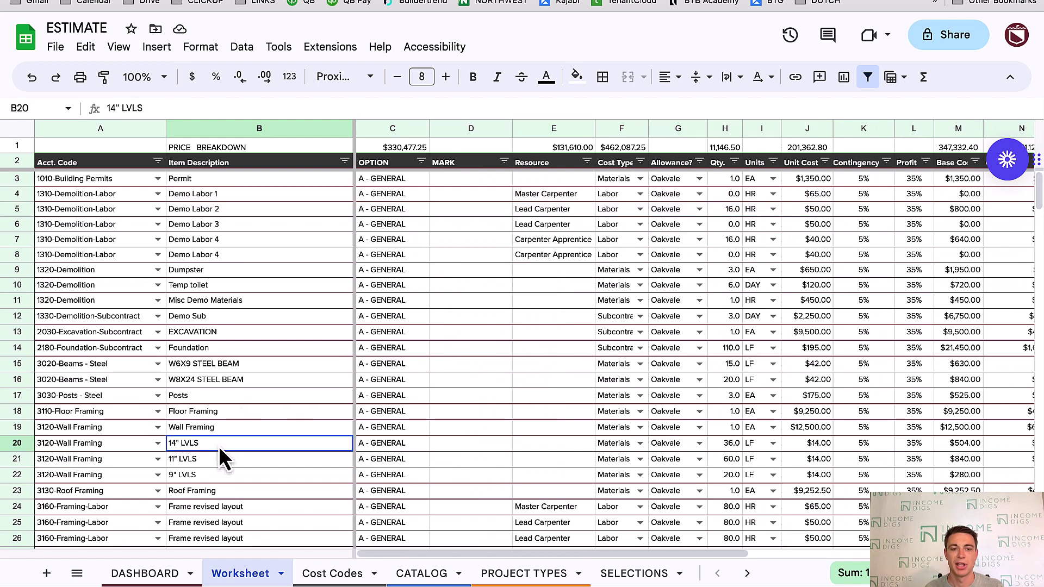
- Inspect the labor, materials, subcontract, total price, fee and final price amounts in the DASHBOARD sheet's summary table
{"action": "left_click", "coordinate": [130, 581]}
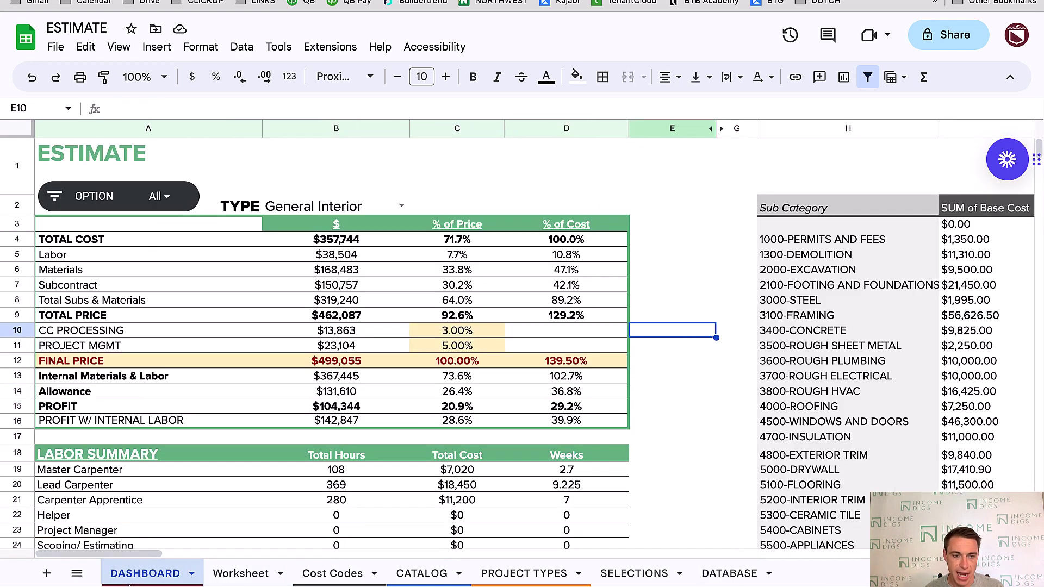
{"action": "left_click", "coordinate": [78, 261]}
{"action": "left_click_drag", "start_coordinate": [93, 266], "coordinate": [323, 262]}
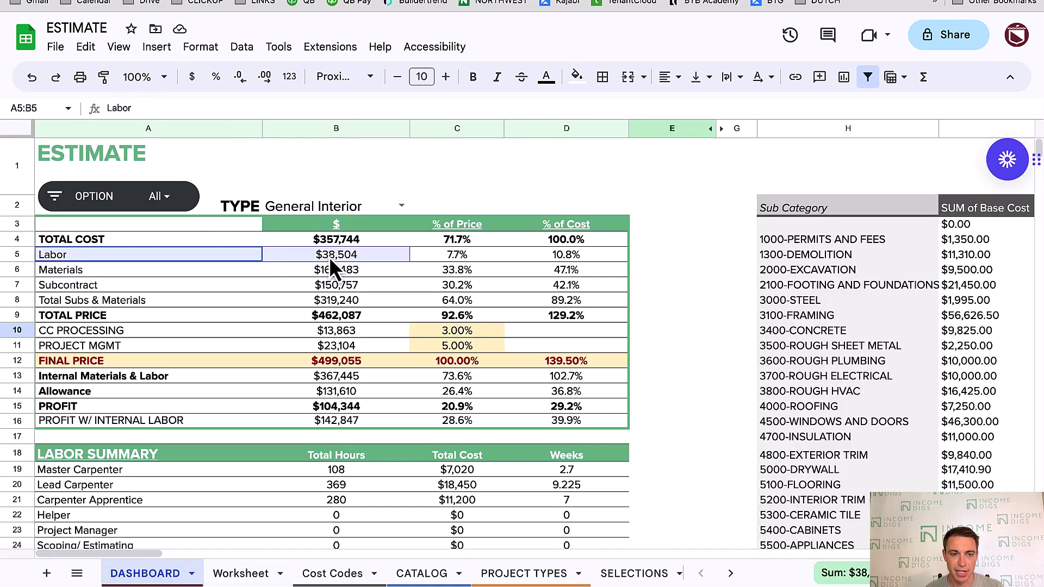
{"action": "left_click", "coordinate": [328, 272]}
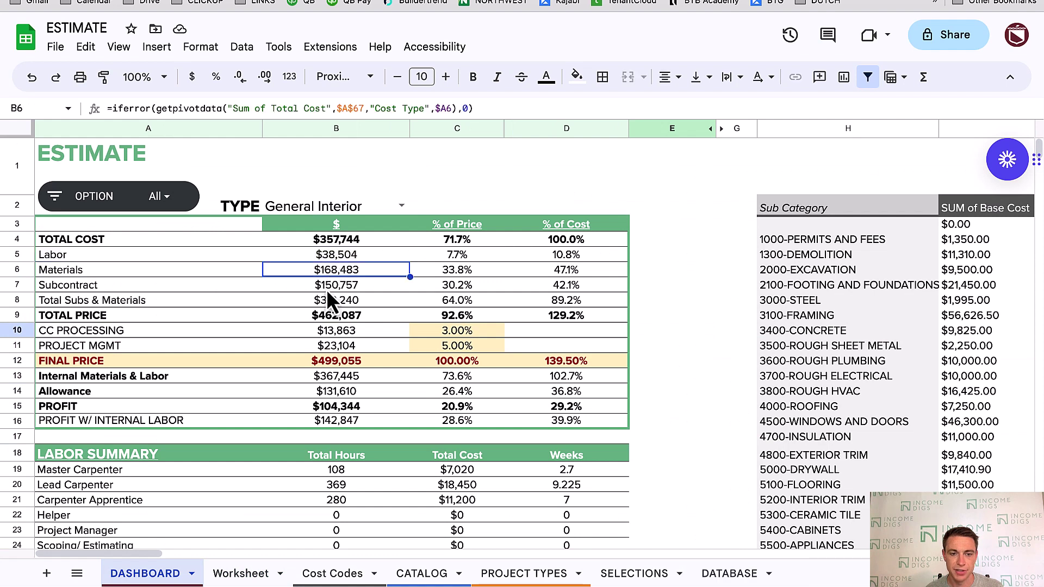
{"action": "left_click", "coordinate": [327, 289]}
{"action": "left_click", "coordinate": [326, 304]}
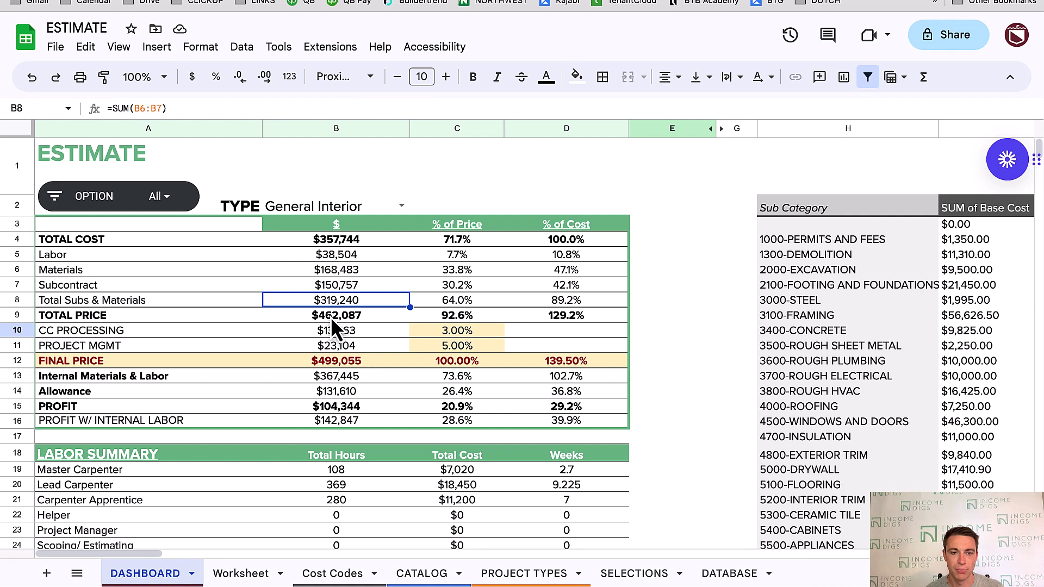
{"action": "left_click", "coordinate": [331, 317]}
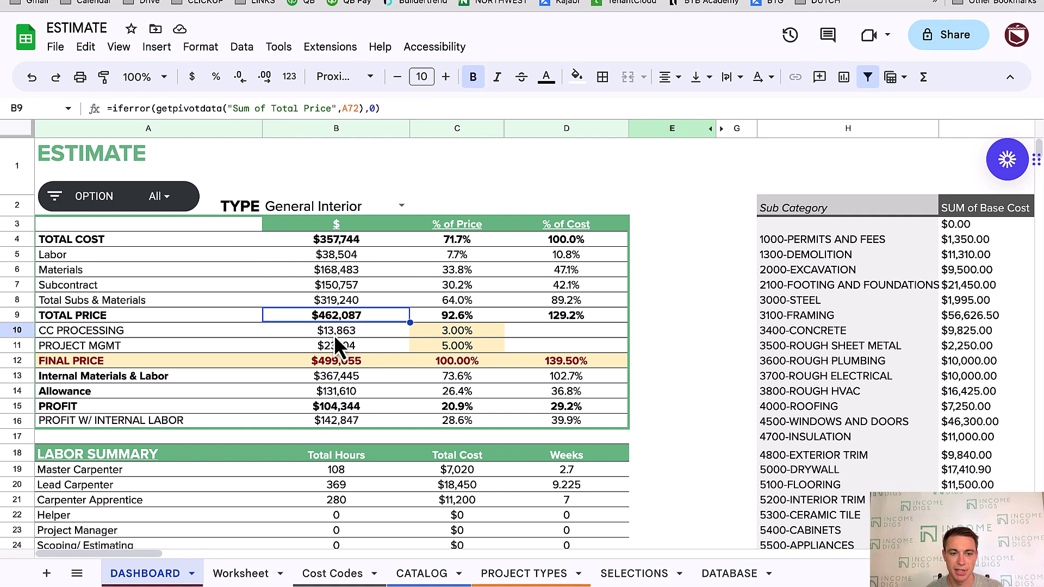
{"action": "left_click_drag", "start_coordinate": [334, 335], "coordinate": [334, 350]}
{"action": "left_click", "coordinate": [333, 363]}
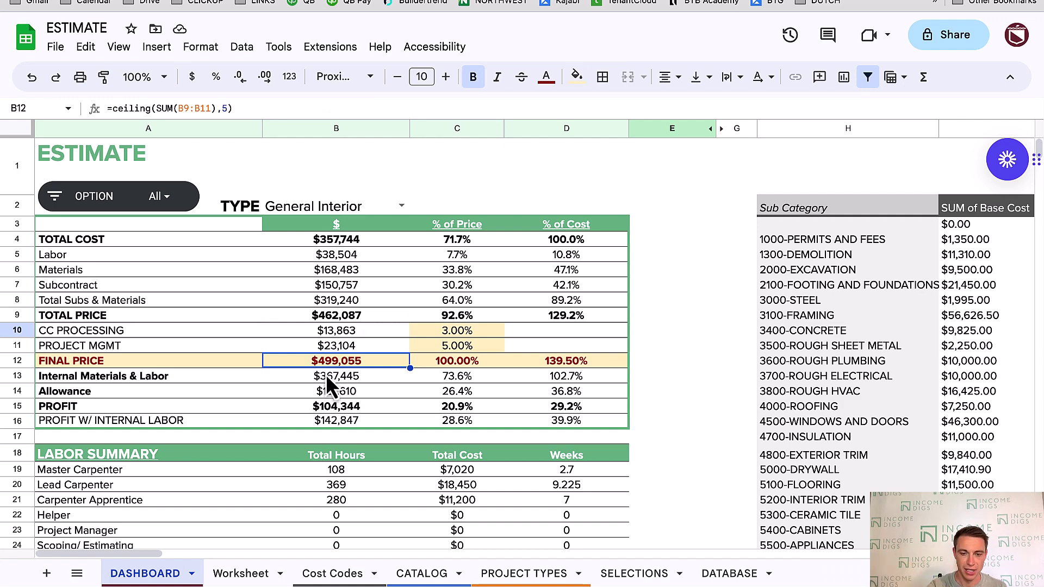
- Review the dashboard's labor summary and the base cost table by subcategory, from 1000-PERMITS AND FEES to 3800-ROUGH HVAC
{"action": "scroll", "coordinate": [305, 381], "scroll_direction": "down", "scroll_amount": 6}
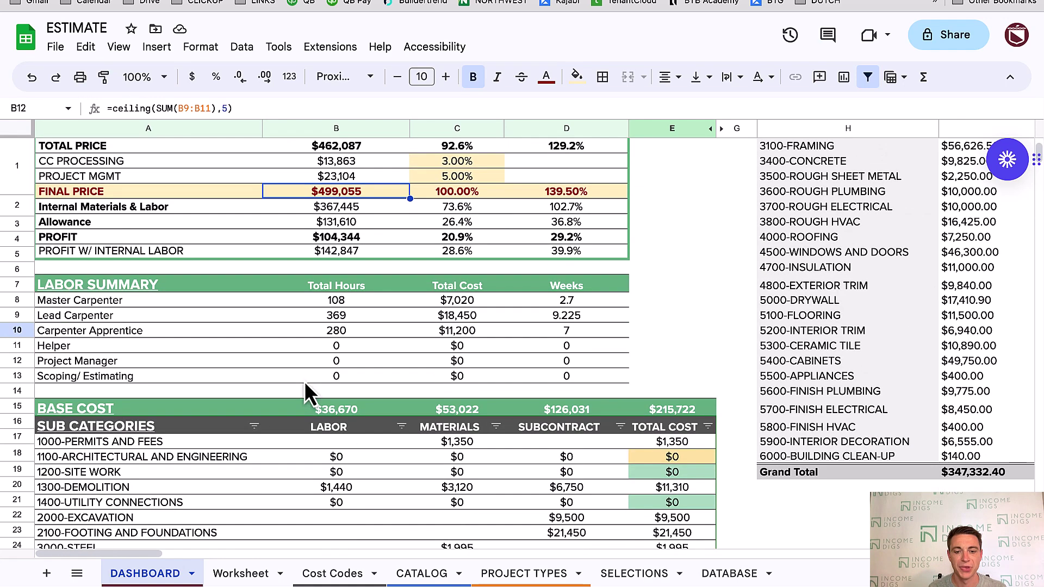
{"action": "scroll", "coordinate": [303, 383], "scroll_direction": "down", "scroll_amount": 3}
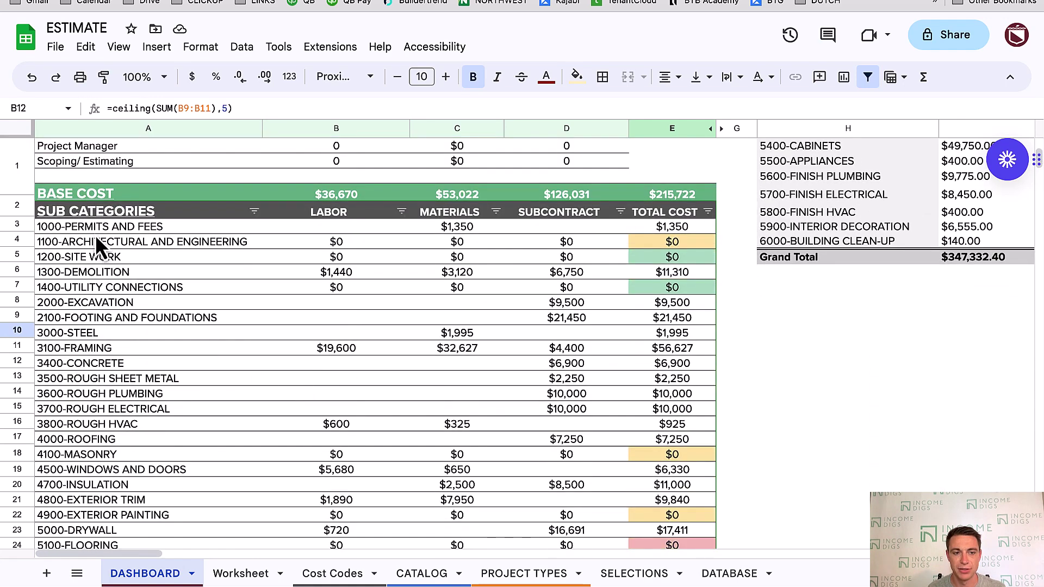
{"action": "left_click_drag", "start_coordinate": [97, 231], "coordinate": [91, 426]}
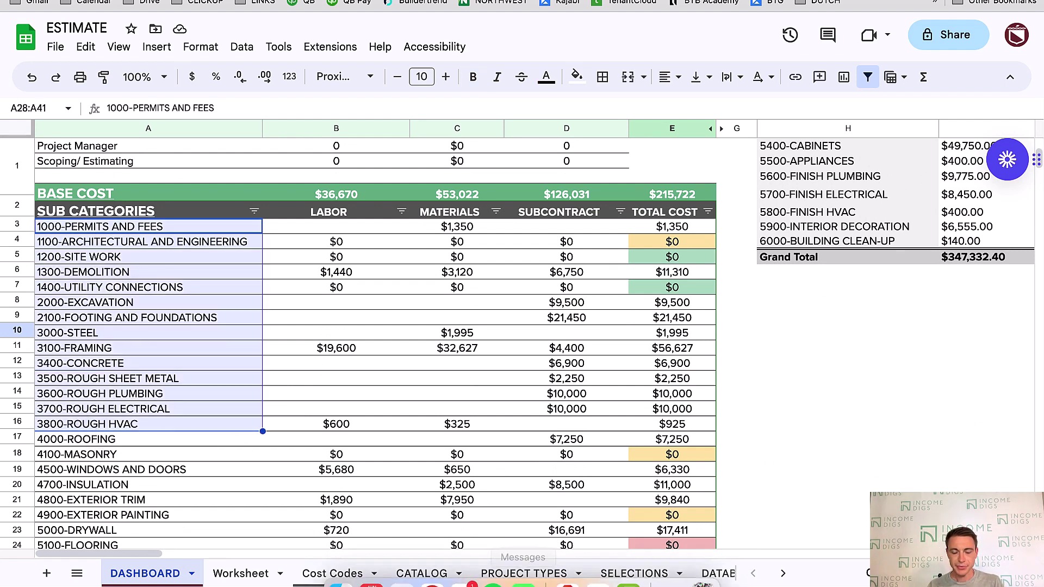
{"action": "scroll", "coordinate": [304, 424], "scroll_direction": "up", "scroll_amount": 10}
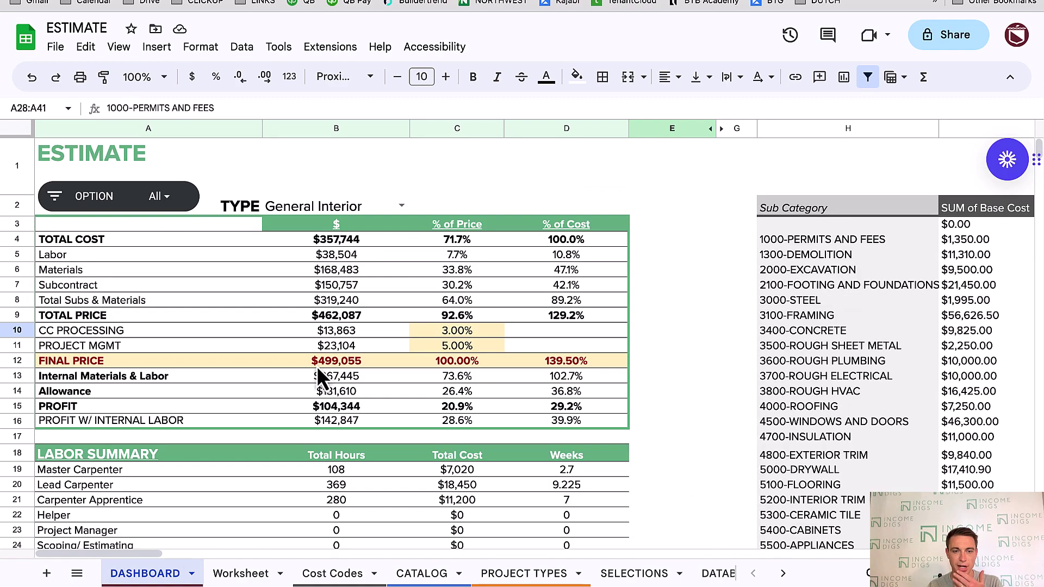
- Set the dashboard's project type to Kitchen
{"action": "left_click", "coordinate": [401, 204]}
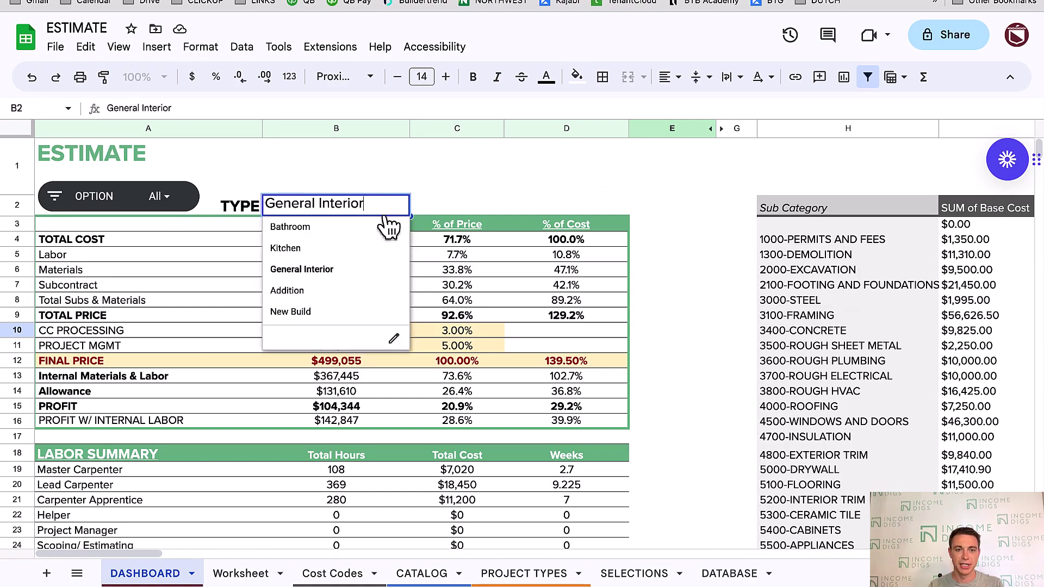
{"action": "left_click", "coordinate": [345, 246]}
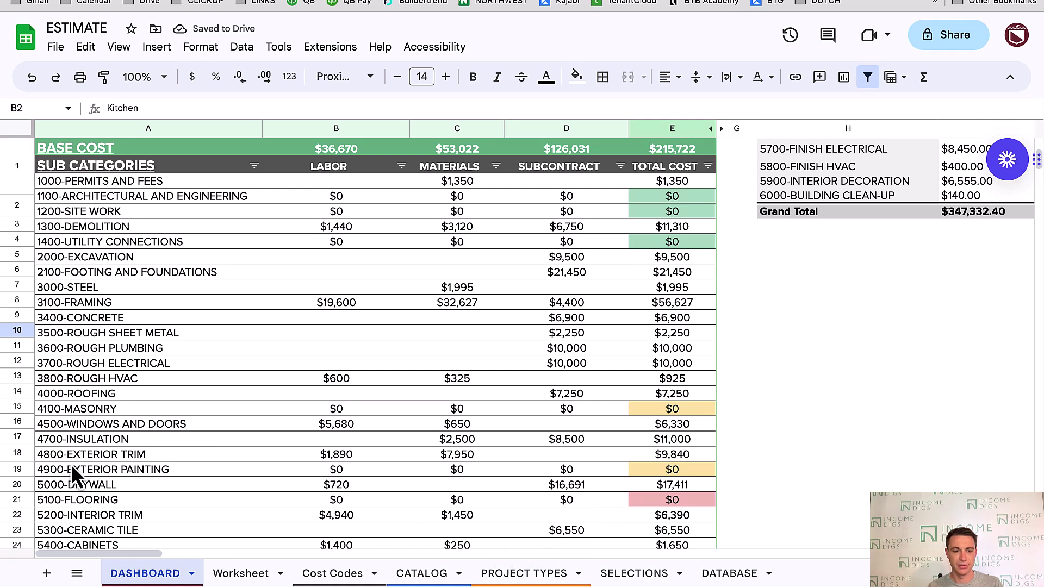
- Check the 5100-FLOORING row in the base cost table and review the dashboard's cost and price sums per subcategory
{"action": "left_click_drag", "start_coordinate": [81, 500], "coordinate": [648, 505]}
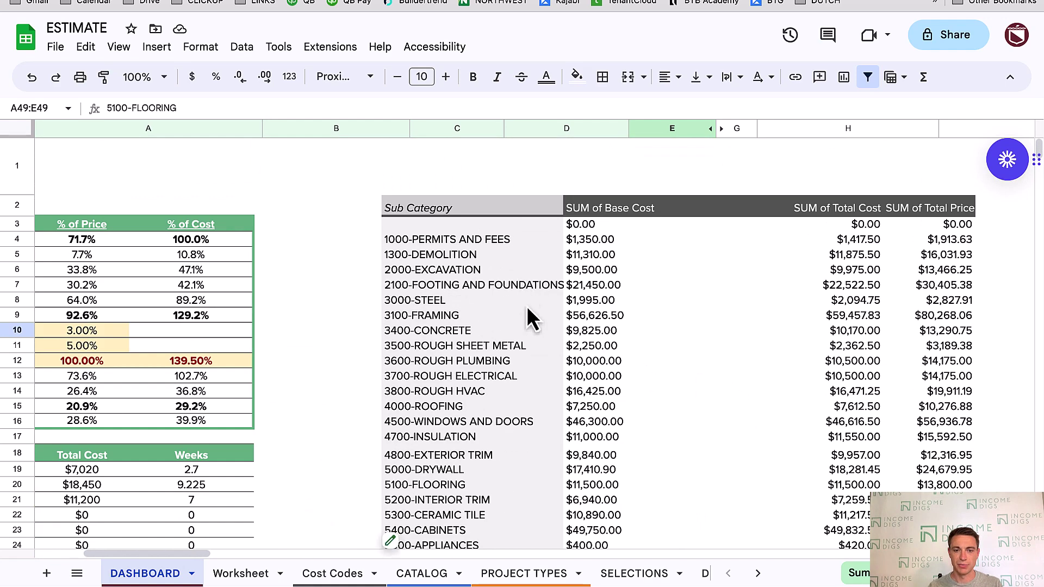
{"action": "scroll", "coordinate": [546, 384], "scroll_direction": "down", "scroll_amount": 3}
{"action": "left_click", "coordinate": [543, 382]}
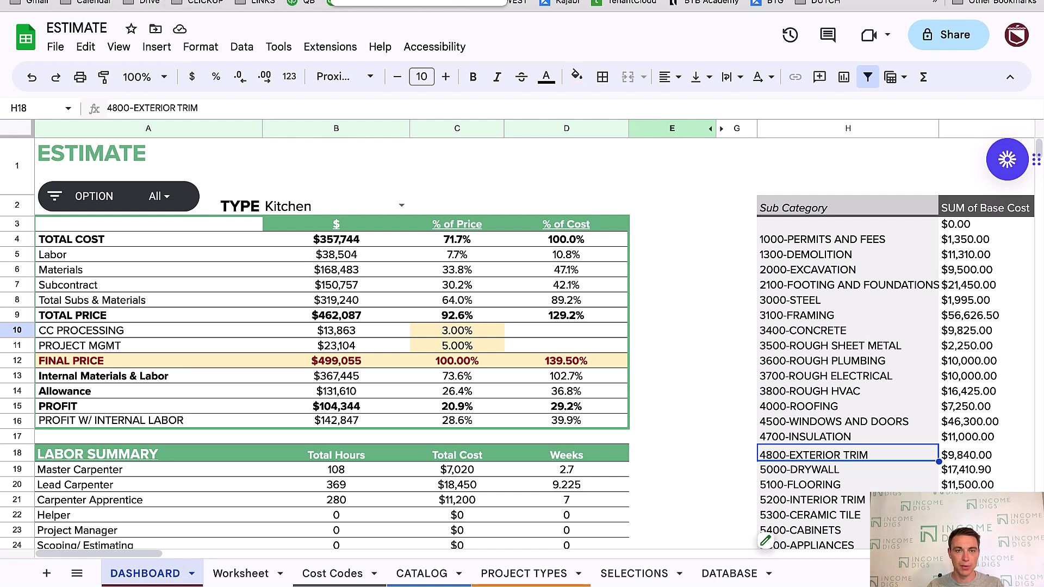
- Switch to QuickBooks and review the Cost of Goods Sold accounts in the chart of accounts
{"action": "key", "text": "ctrl+Tab"}
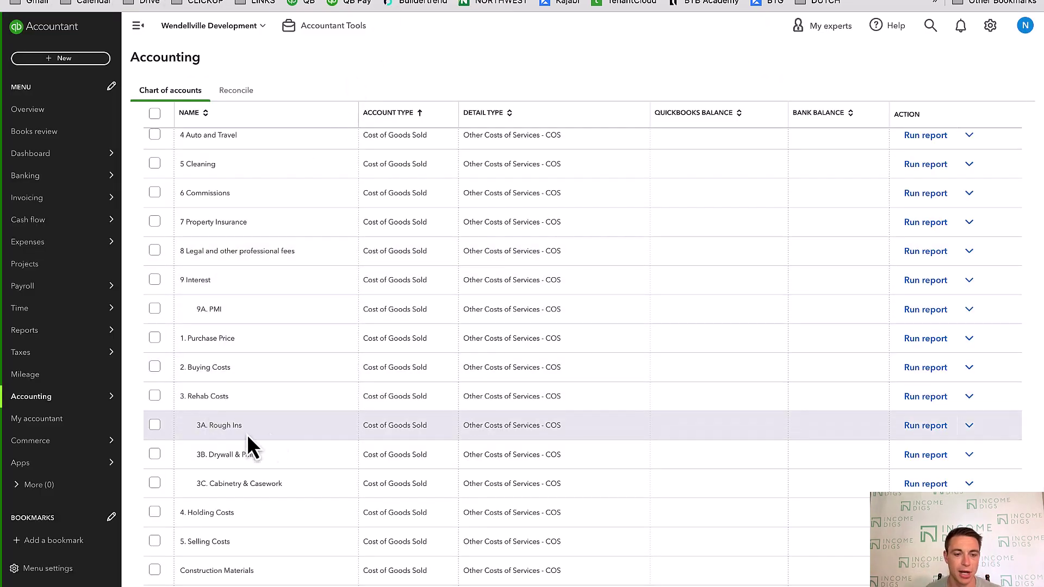
{"action": "scroll", "coordinate": [261, 435], "scroll_direction": "down", "scroll_amount": 1}
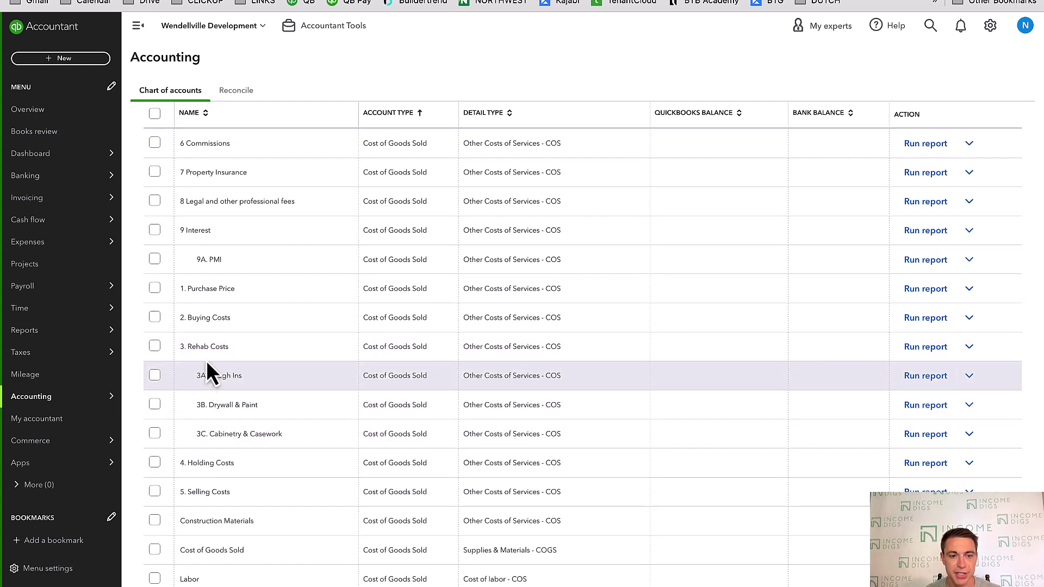
{"action": "mouse_move", "coordinate": [65, 396]}
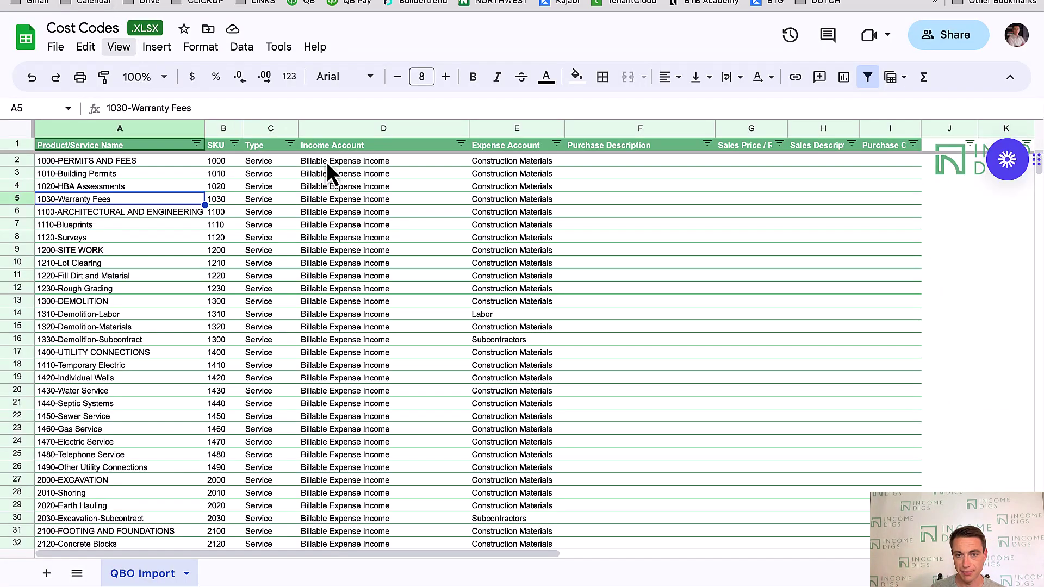
- Check the expense account of 1310-Demolition-Labor in the Cost Codes spreadsheet and return to the ESTIMATE dashboard
{"action": "left_click", "coordinate": [514, 269]}
{"action": "left_click", "coordinate": [494, 314]}
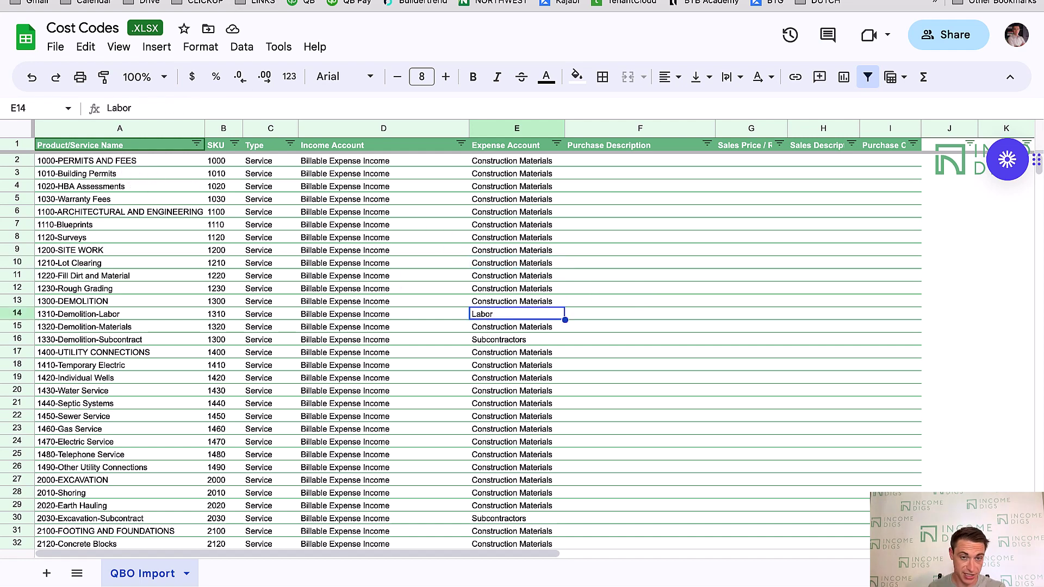
{"action": "key", "text": "ctrl+Tab"}
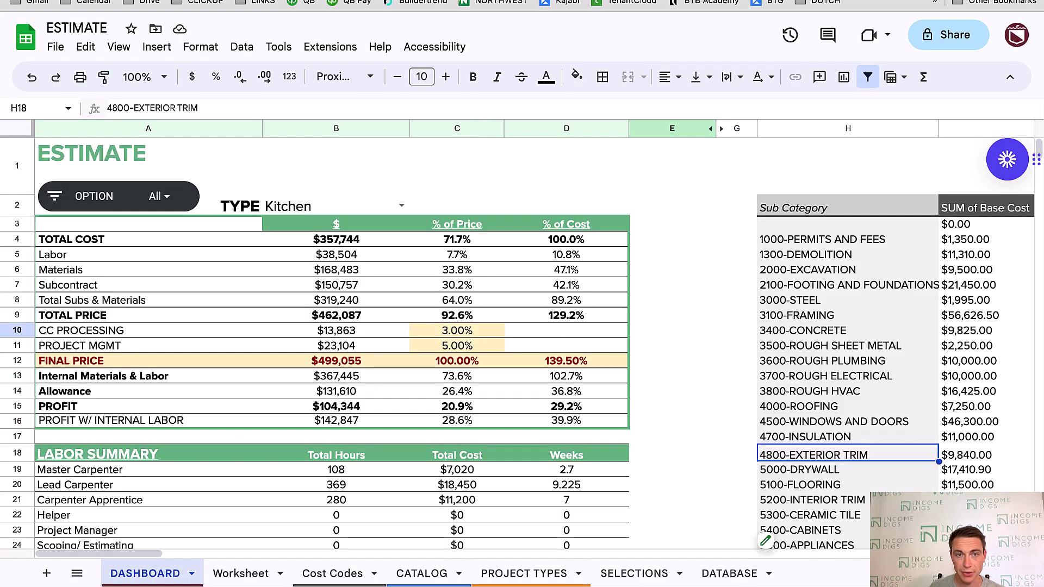
- Switch to QuickBooks and check the Subcontractors, Construction Materials and Labor accounts under Cost of Goods Sold
{"action": "key", "text": "ctrl+Tab"}
{"action": "scroll", "coordinate": [323, 327], "scroll_direction": "up", "scroll_amount": 2}
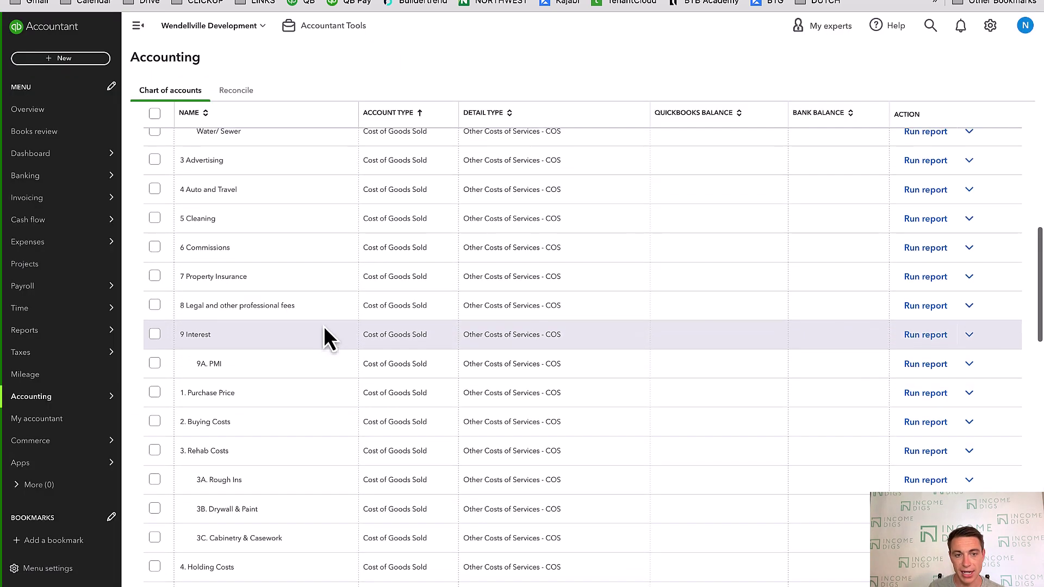
{"action": "scroll", "coordinate": [324, 325], "scroll_direction": "up", "scroll_amount": 3}
{"action": "scroll", "coordinate": [324, 325], "scroll_direction": "down", "scroll_amount": 8}
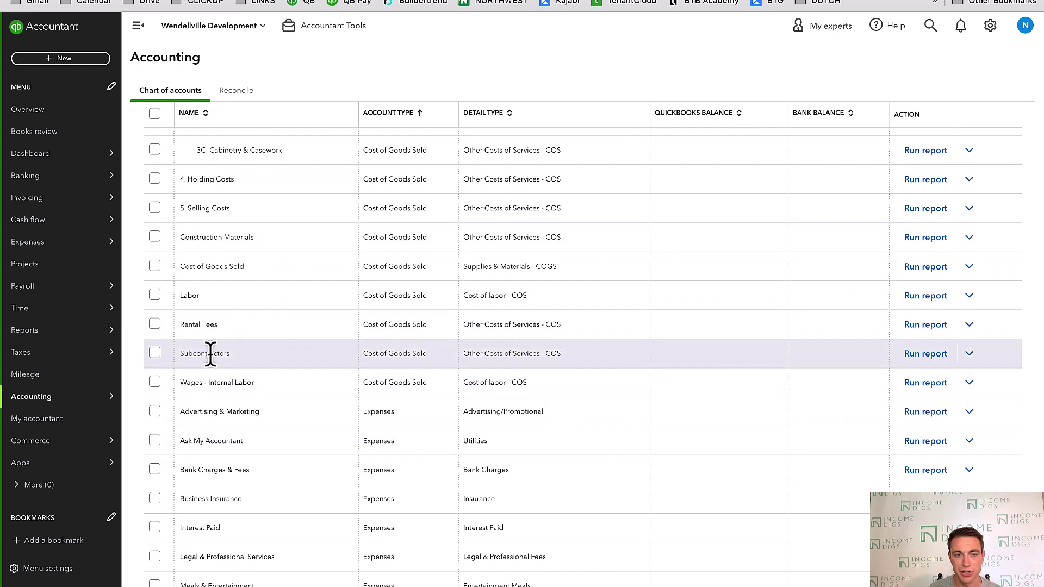
{"action": "left_click_drag", "start_coordinate": [210, 353], "coordinate": [181, 354]}
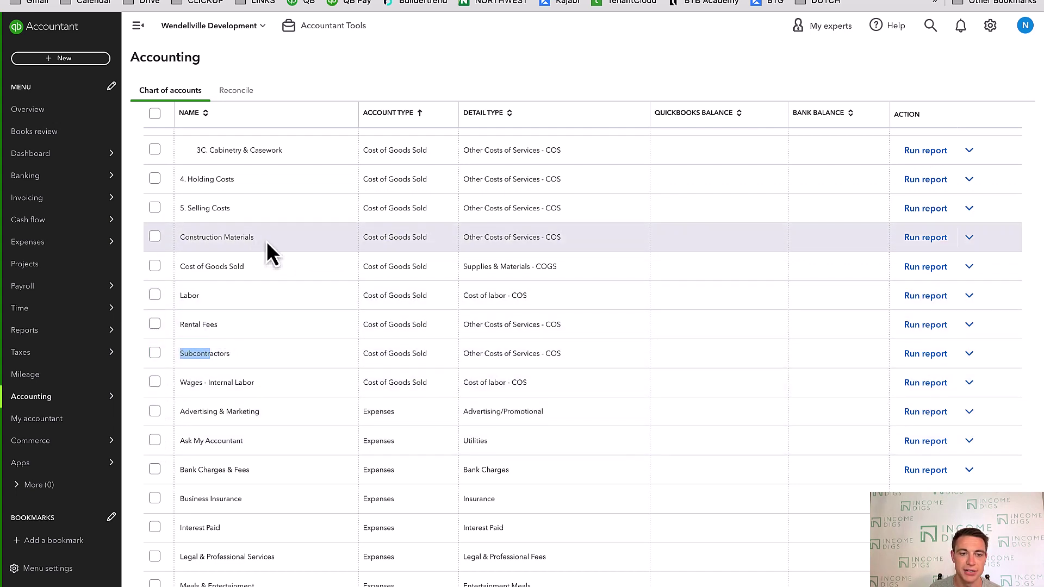
{"action": "left_click_drag", "start_coordinate": [267, 241], "coordinate": [178, 299]}
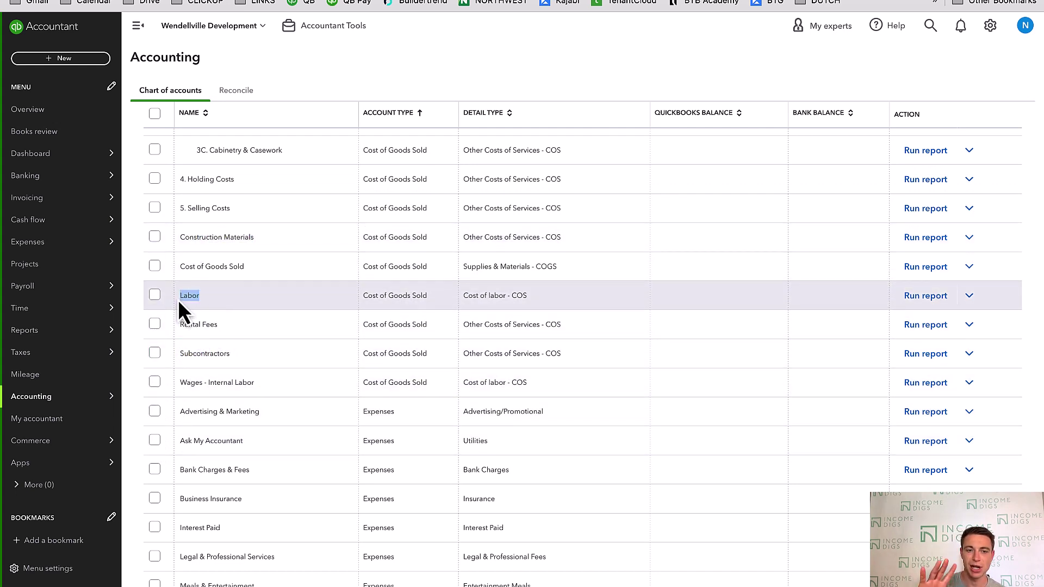
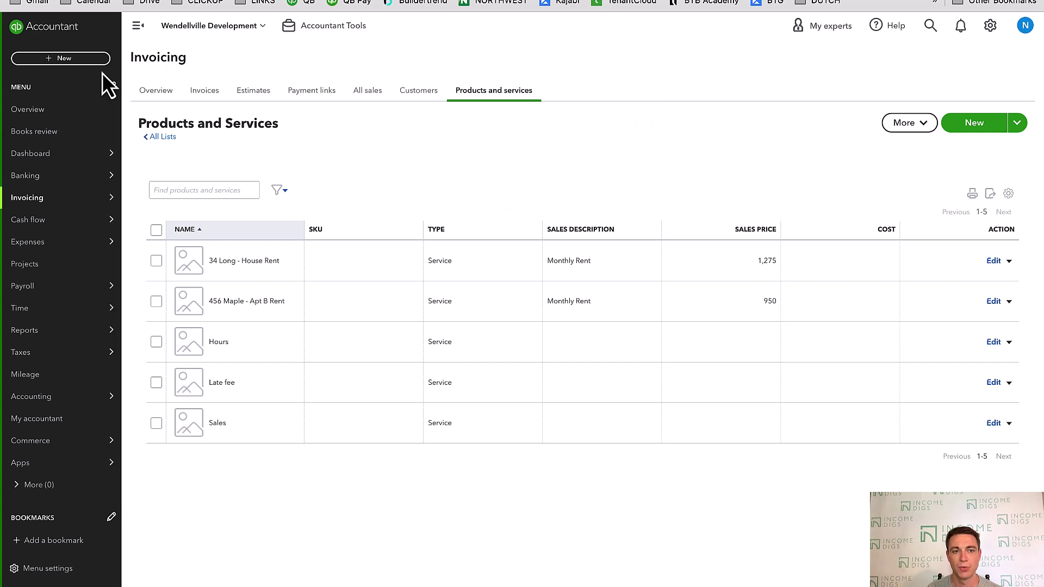
- Try a new expense with Construction Materials as the first line's category and a product/service line, and discard it without saving
{"action": "left_click", "coordinate": [82, 58]}
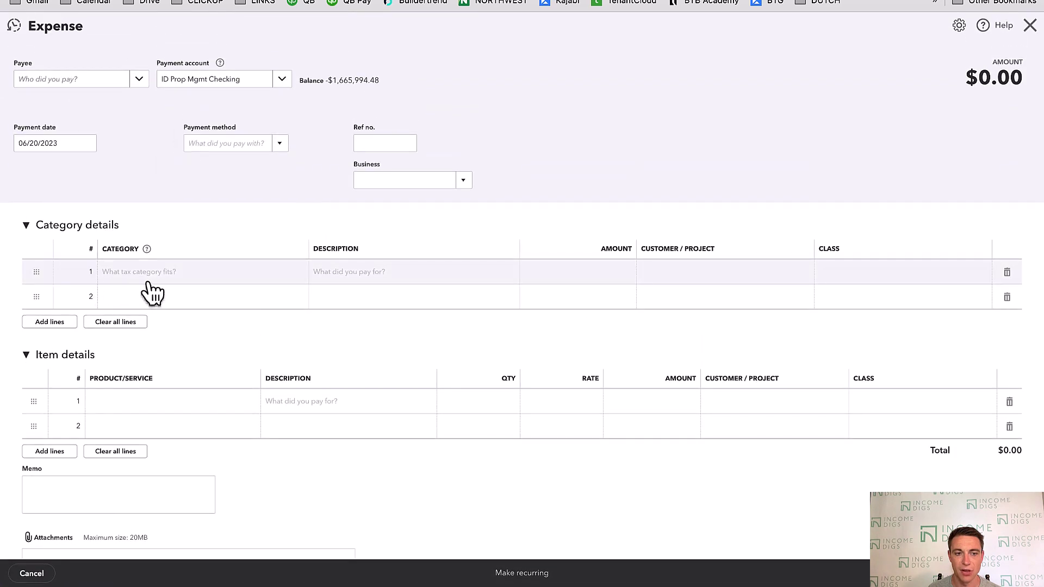
{"action": "left_click", "coordinate": [163, 274]}
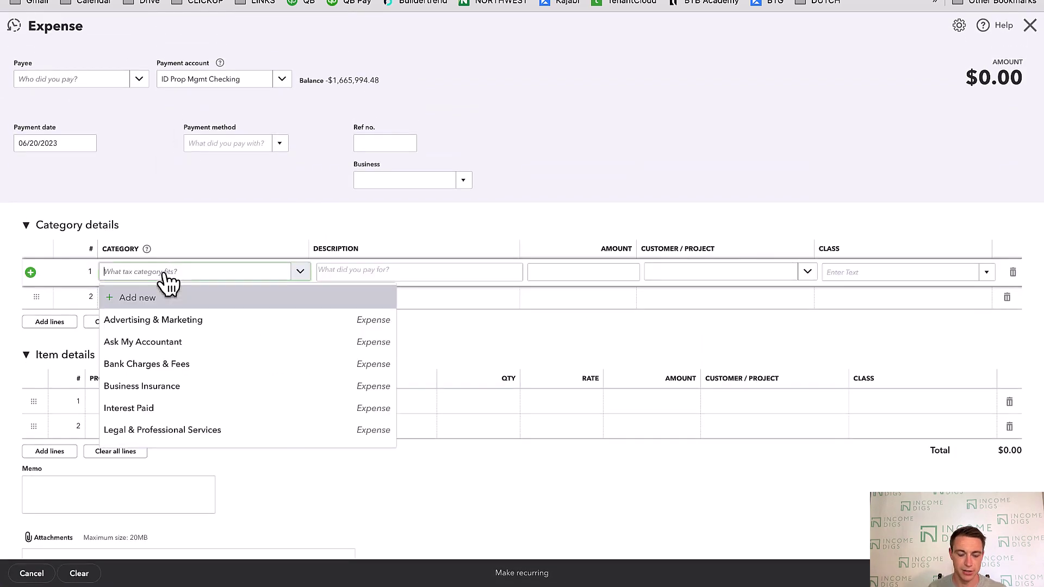
{"action": "type", "text": "construc"}
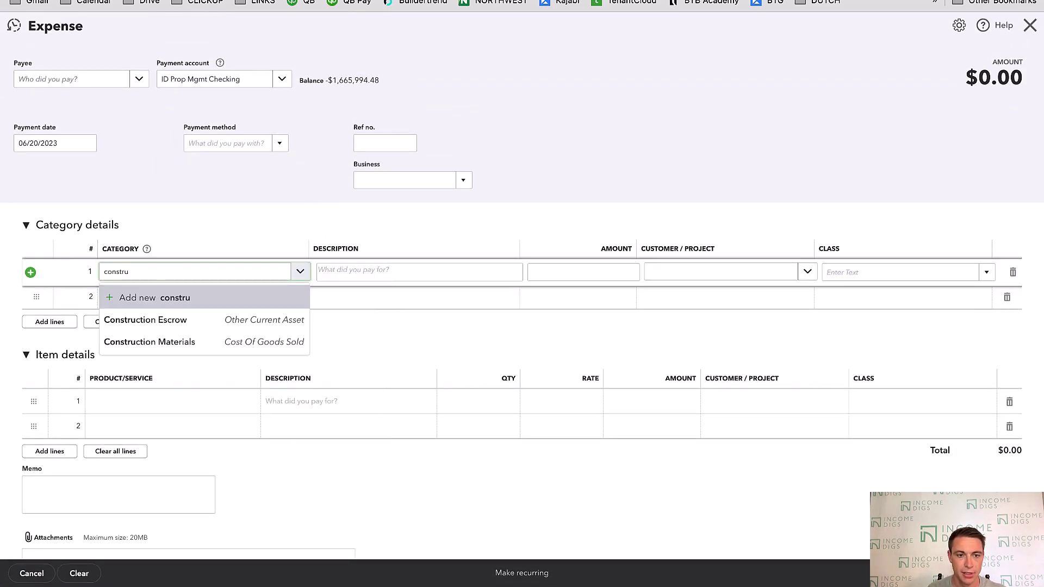
{"action": "left_click", "coordinate": [173, 342]}
{"action": "left_click", "coordinate": [139, 407]}
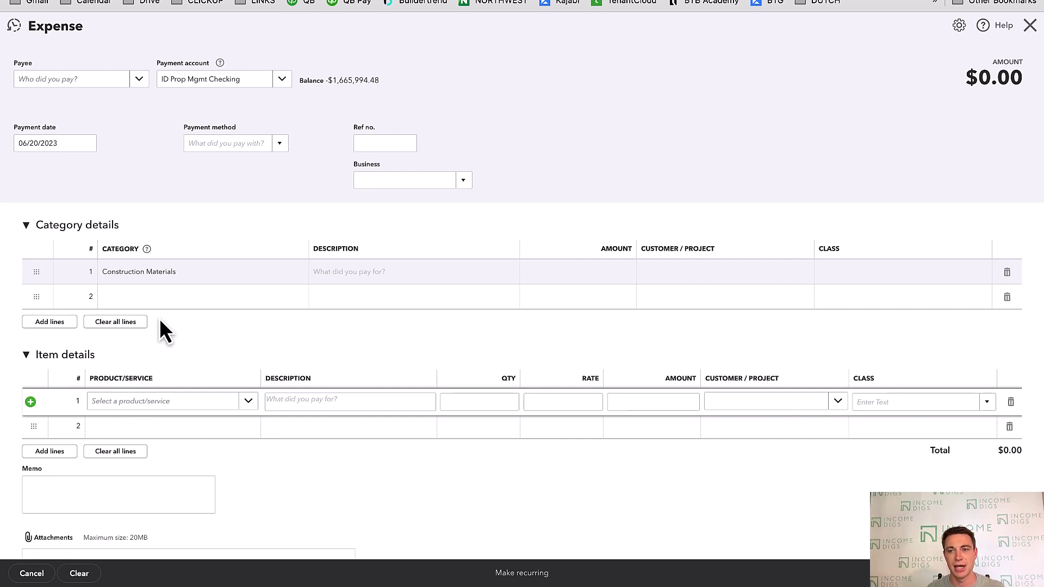
{"action": "left_click", "coordinate": [1030, 25]}
{"action": "left_click", "coordinate": [579, 316]}
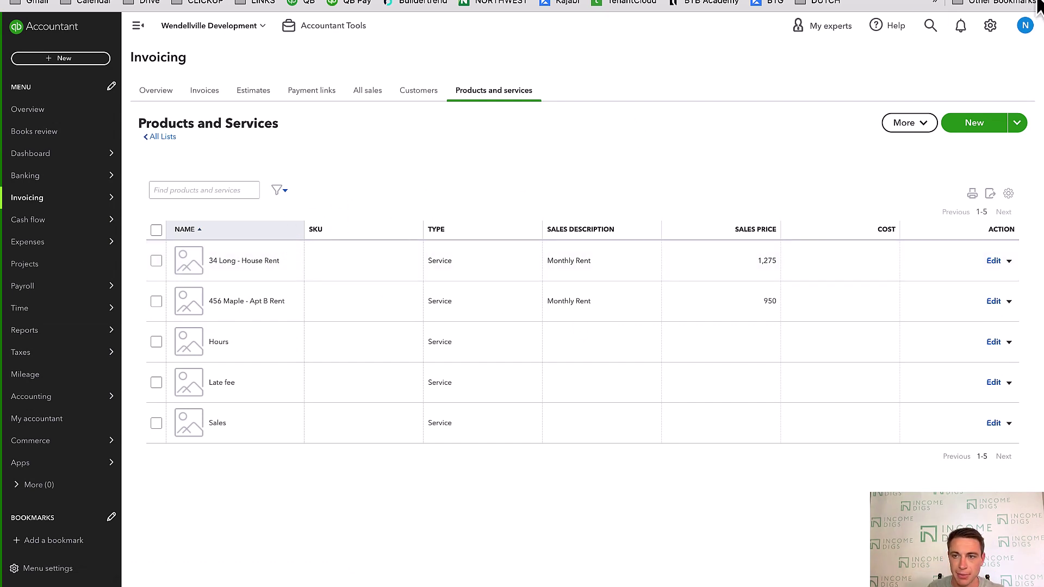
- Check in the account's expense settings whether the Items table is shown on expense and purchase forms, and leave the settings
{"action": "left_click", "coordinate": [994, 27]}
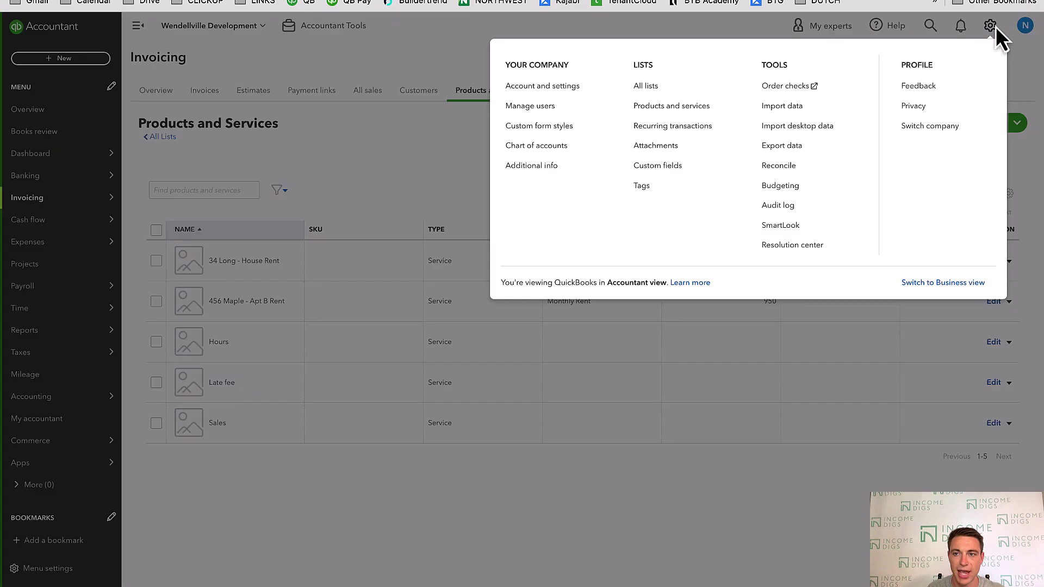
{"action": "left_click", "coordinate": [596, 99]}
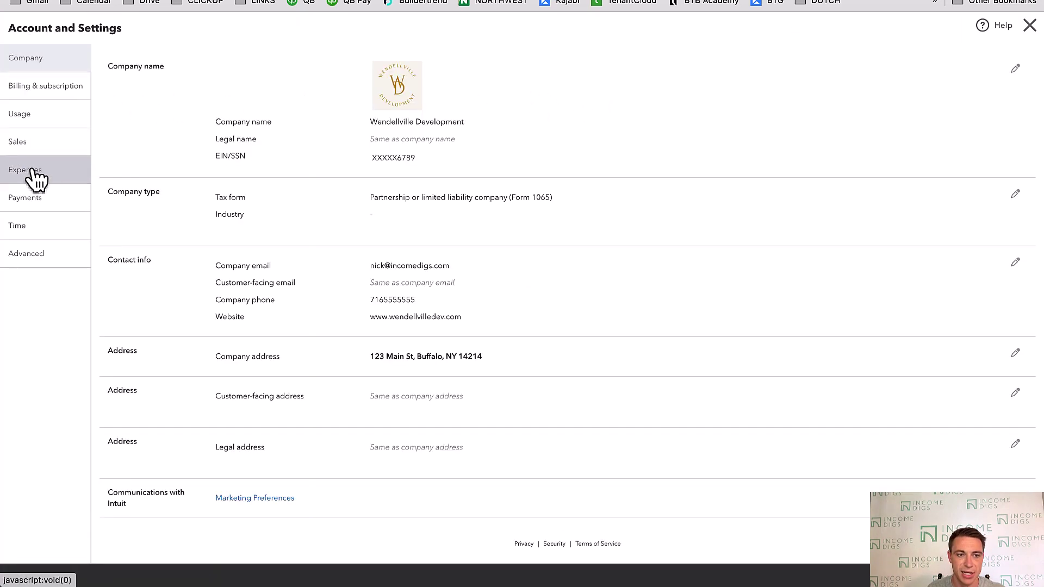
{"action": "left_click", "coordinate": [31, 170]}
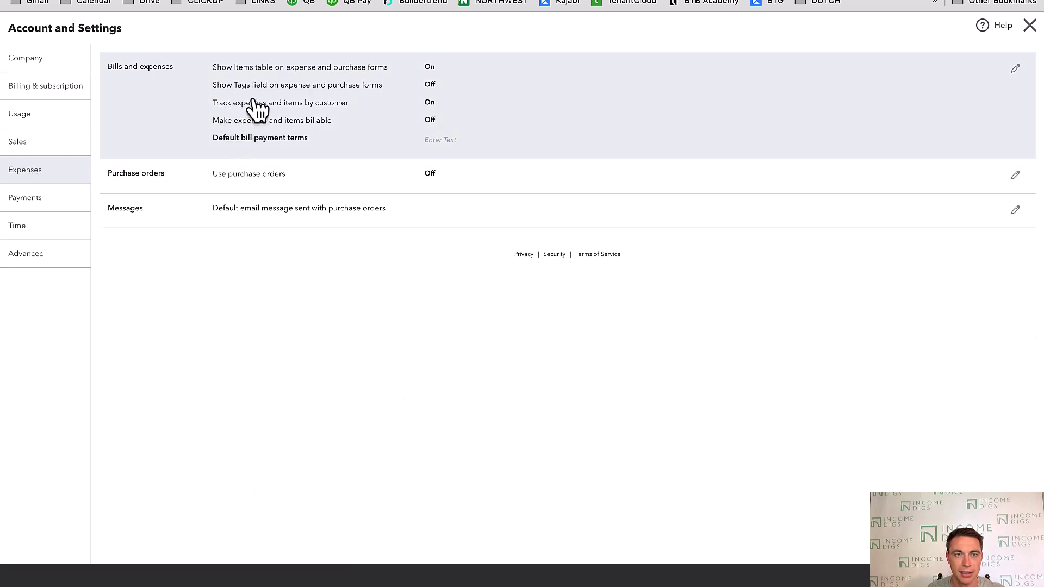
{"action": "left_click", "coordinate": [430, 75]}
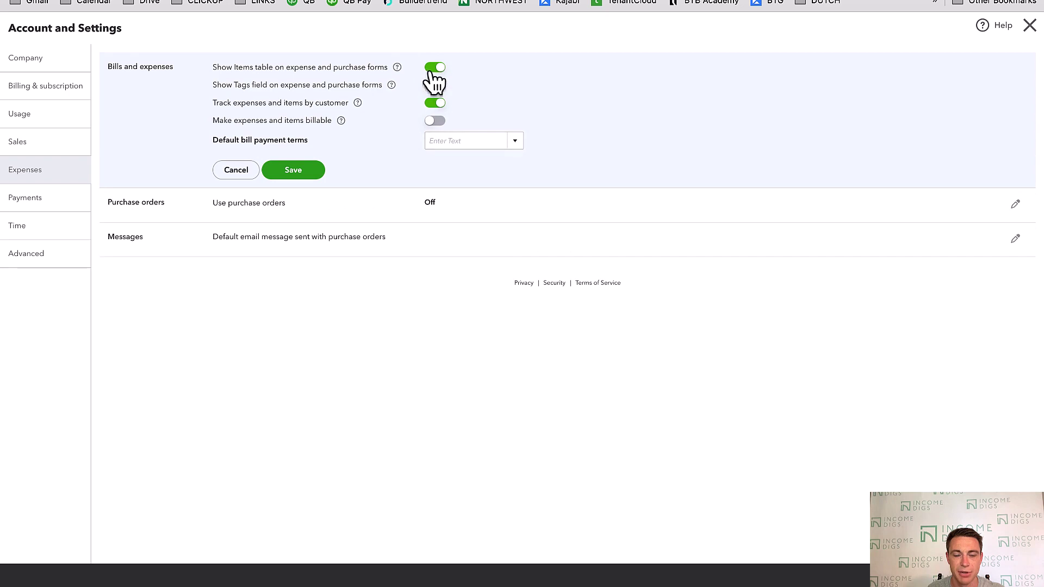
{"action": "left_click", "coordinate": [1030, 26]}
- Open the Products and Services list and clear its search filter
{"action": "left_click", "coordinate": [990, 26]}
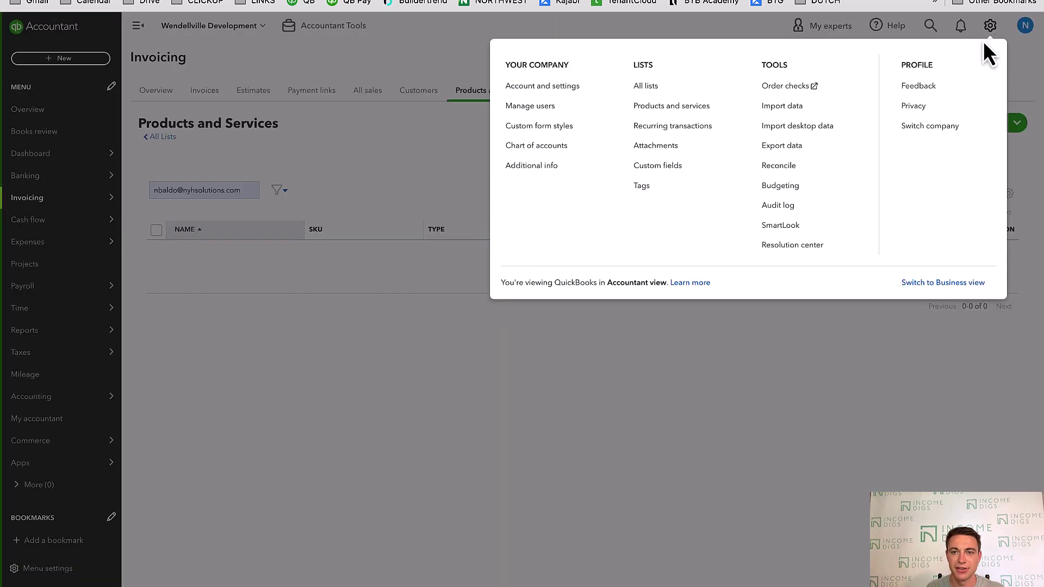
{"action": "left_click", "coordinate": [671, 105]}
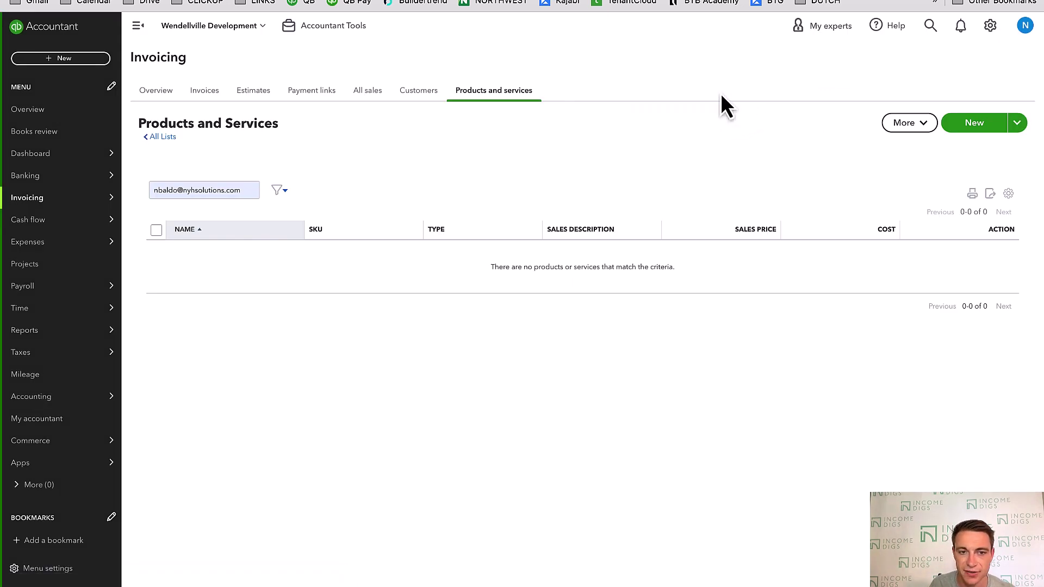
{"action": "left_click", "coordinate": [235, 191]}
{"action": "left_click_drag", "start_coordinate": [239, 191], "coordinate": [146, 193]}
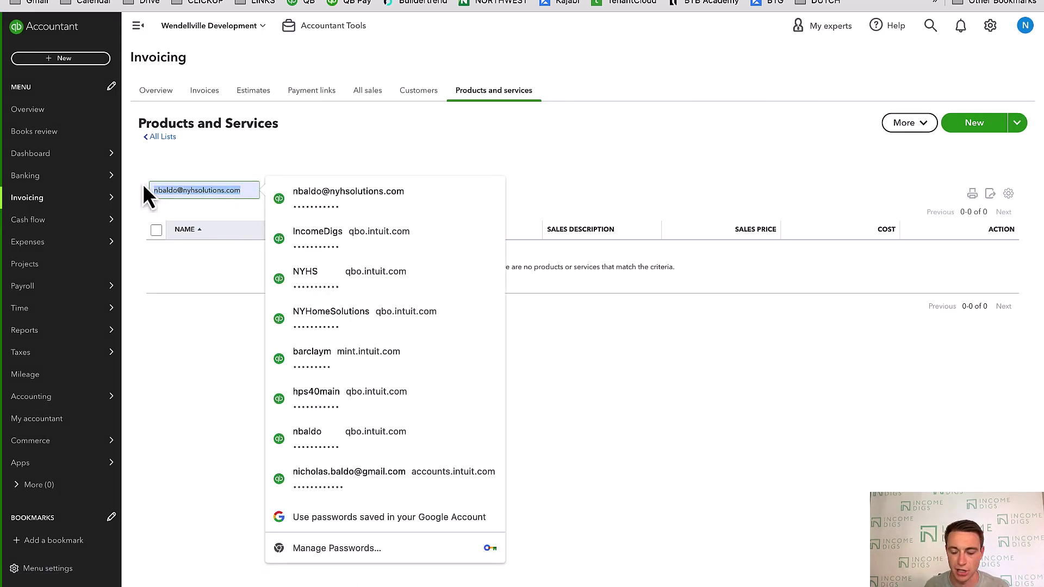
{"action": "key", "text": "BackSpace"}
{"action": "left_click", "coordinate": [608, 169]}
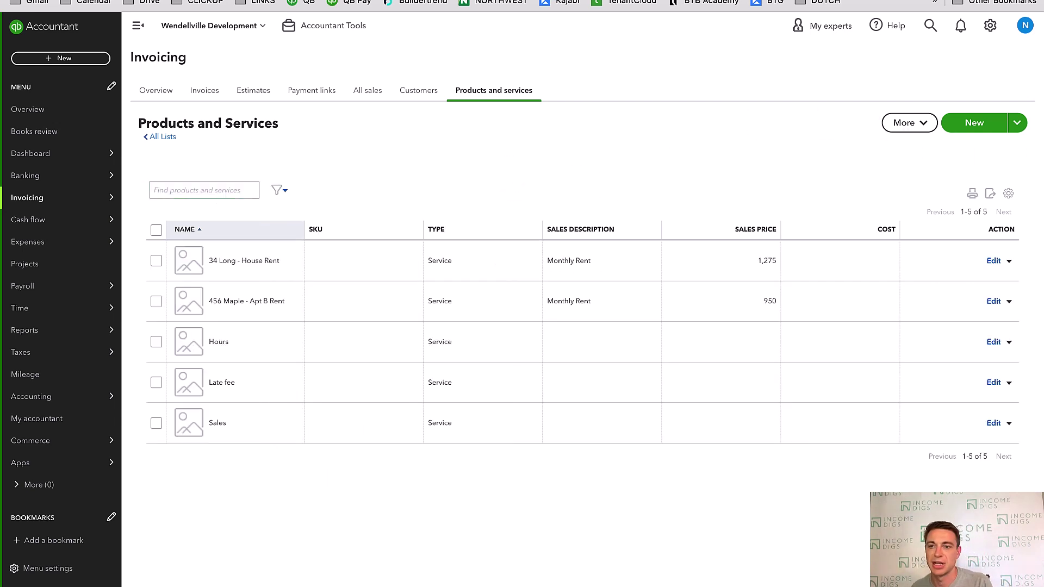
- Start the products and services import and download its sample file
{"action": "left_click", "coordinate": [1021, 129]}
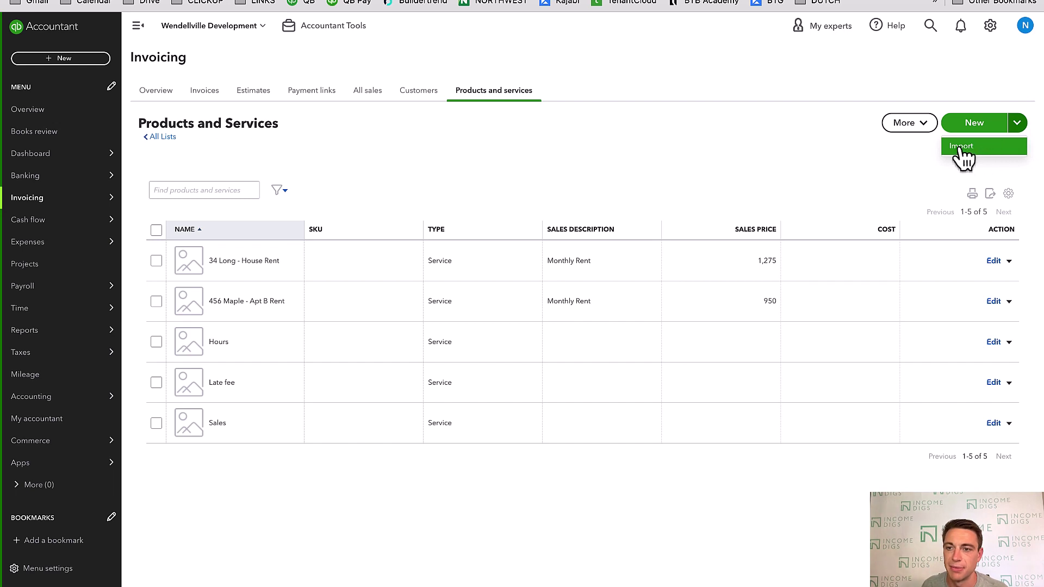
{"action": "left_click", "coordinate": [852, 171]}
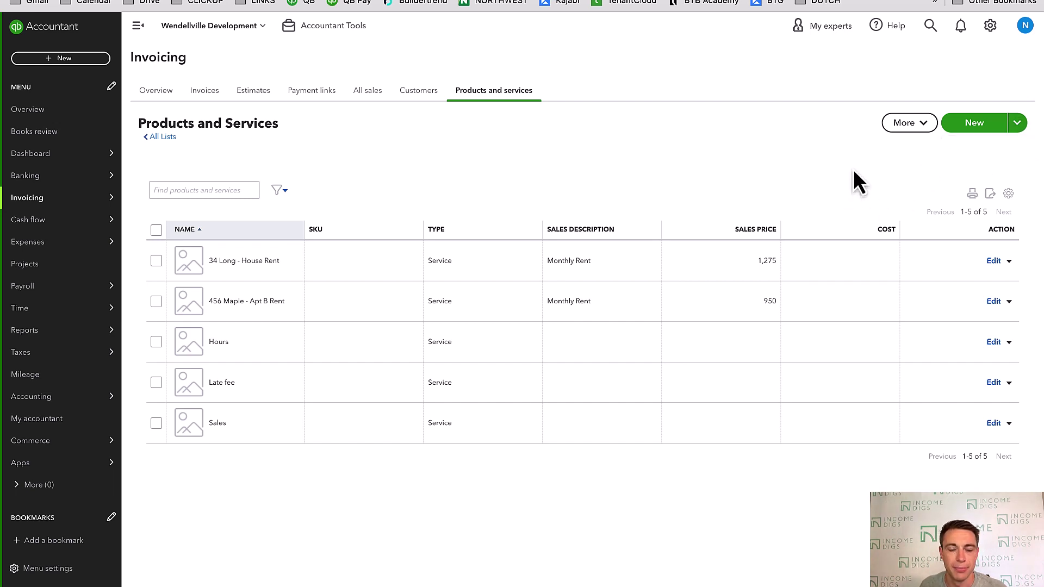
{"action": "left_click", "coordinate": [1017, 124]}
{"action": "left_click", "coordinate": [966, 152]}
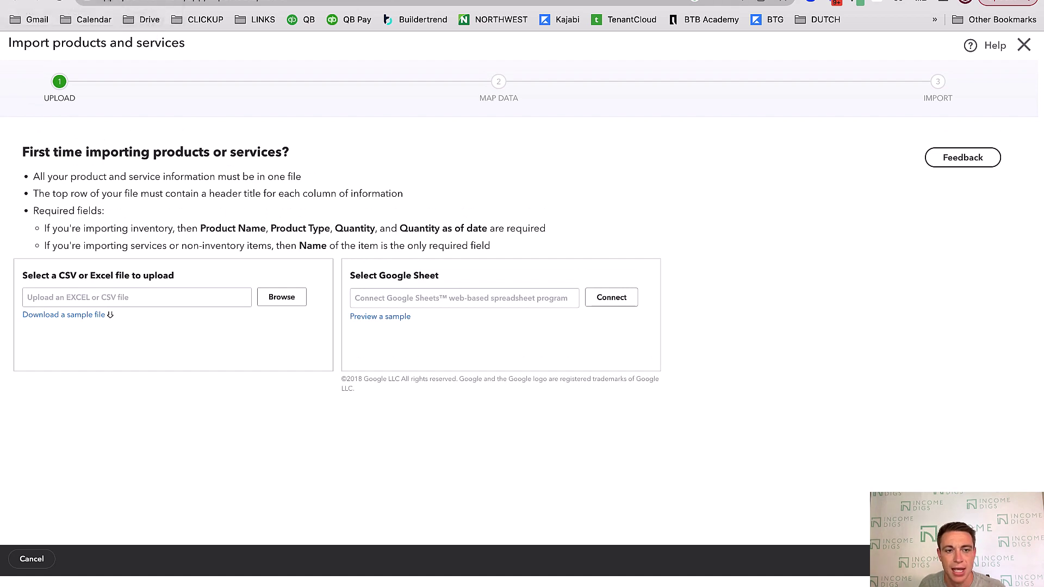
{"action": "left_click", "coordinate": [81, 314]}
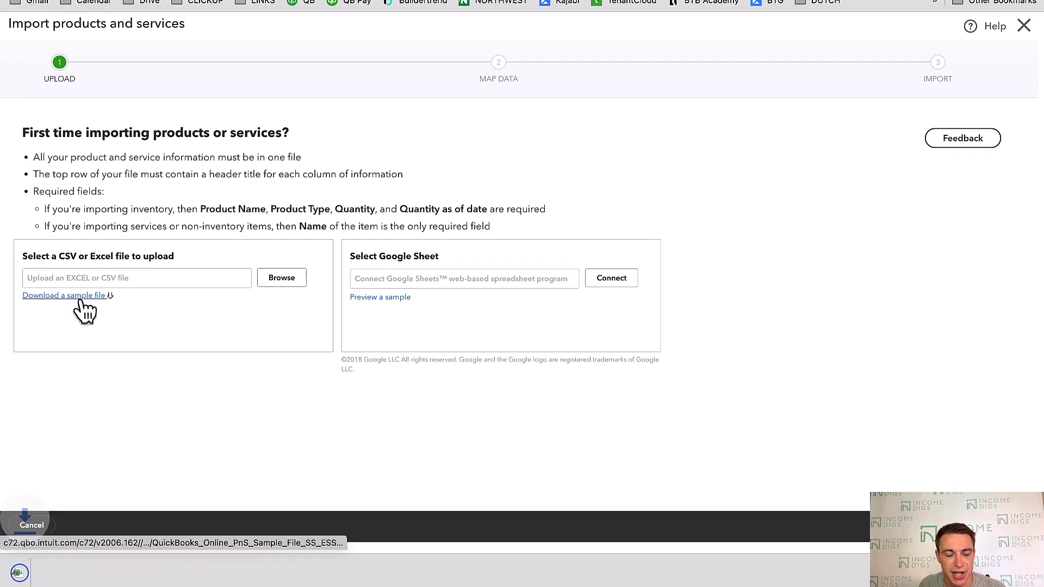
- Open the downloaded sample file in Excel and review its header columns from Product/Service Name to Income Account
{"action": "left_click", "coordinate": [57, 569]}
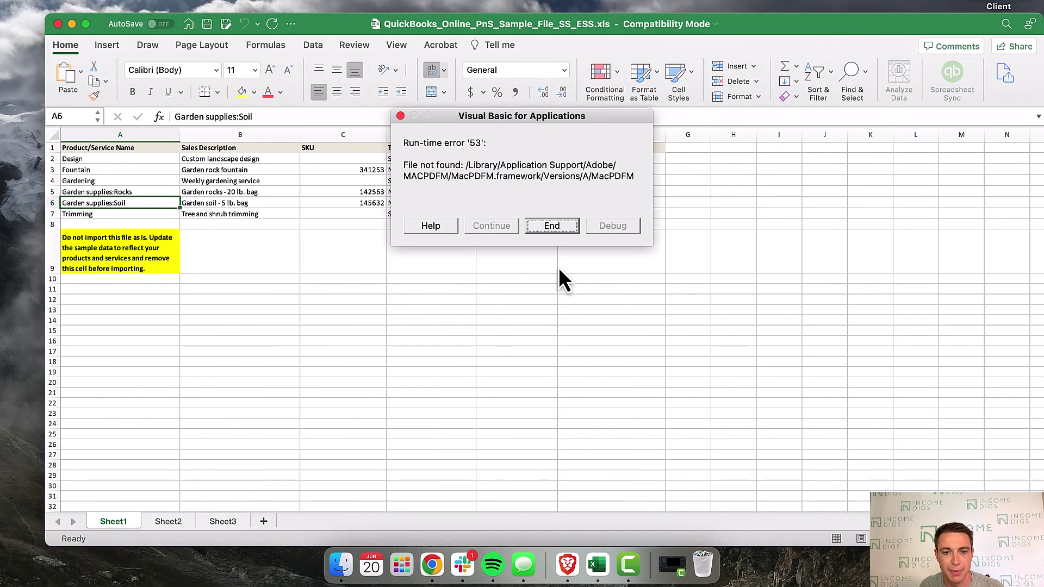
{"action": "left_click", "coordinate": [546, 227]}
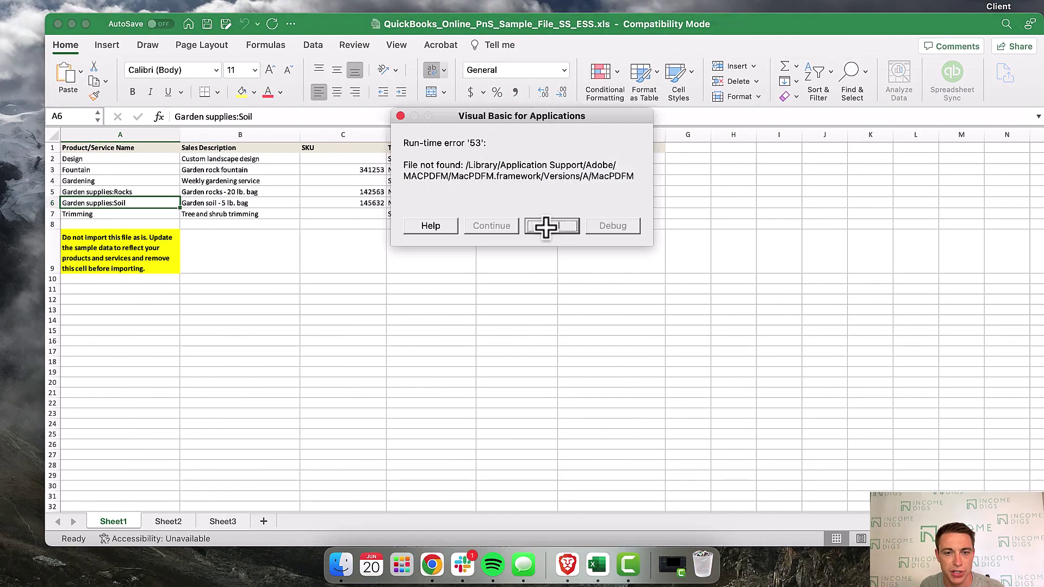
{"action": "left_click", "coordinate": [546, 227]}
{"action": "left_click", "coordinate": [129, 150]}
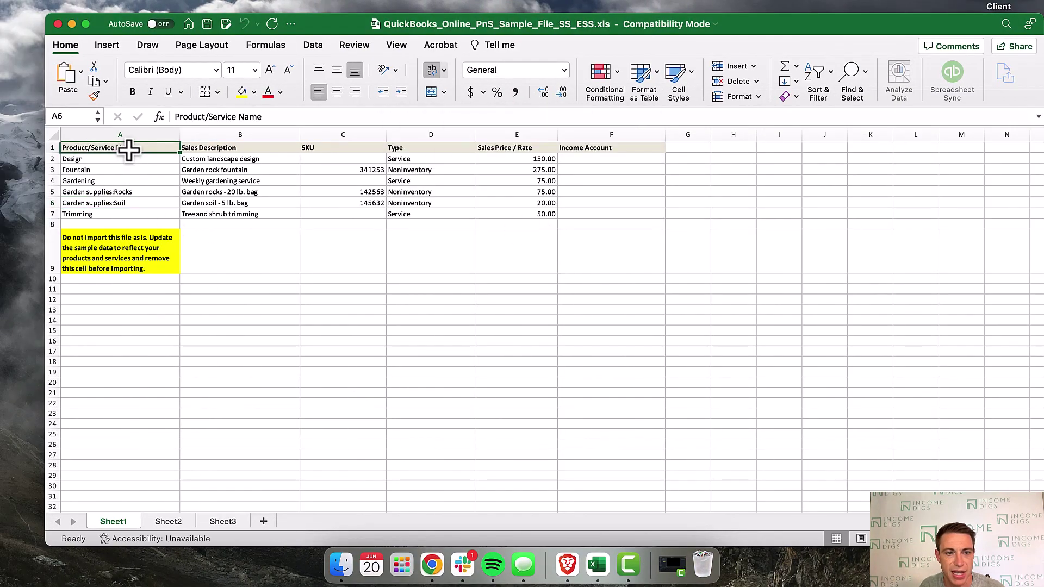
{"action": "left_click_drag", "start_coordinate": [129, 151], "coordinate": [261, 146]}
{"action": "left_click", "coordinate": [416, 148]}
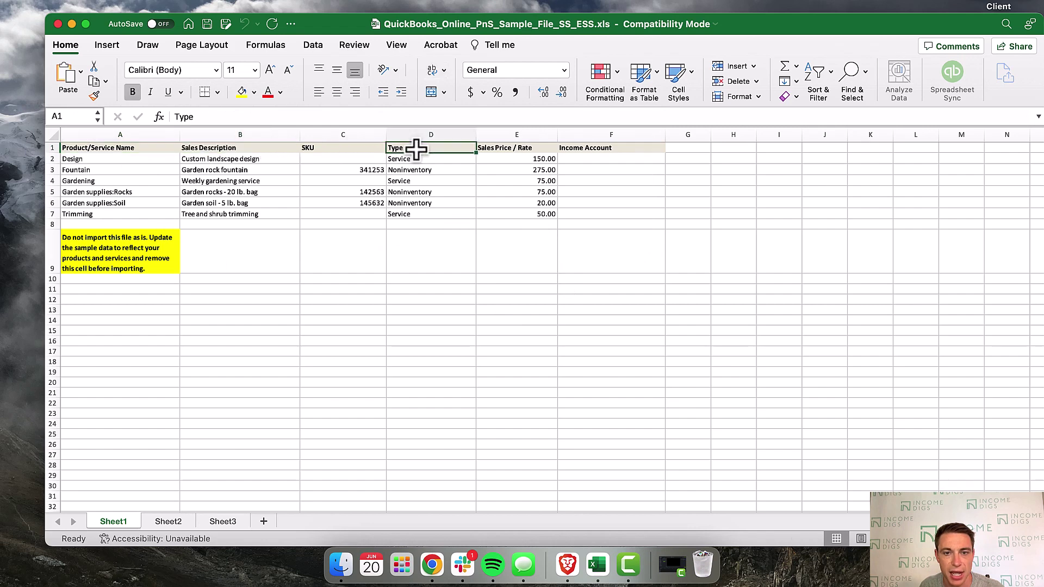
{"action": "left_click_drag", "start_coordinate": [416, 148], "coordinate": [531, 143]}
{"action": "left_click", "coordinate": [625, 146]}
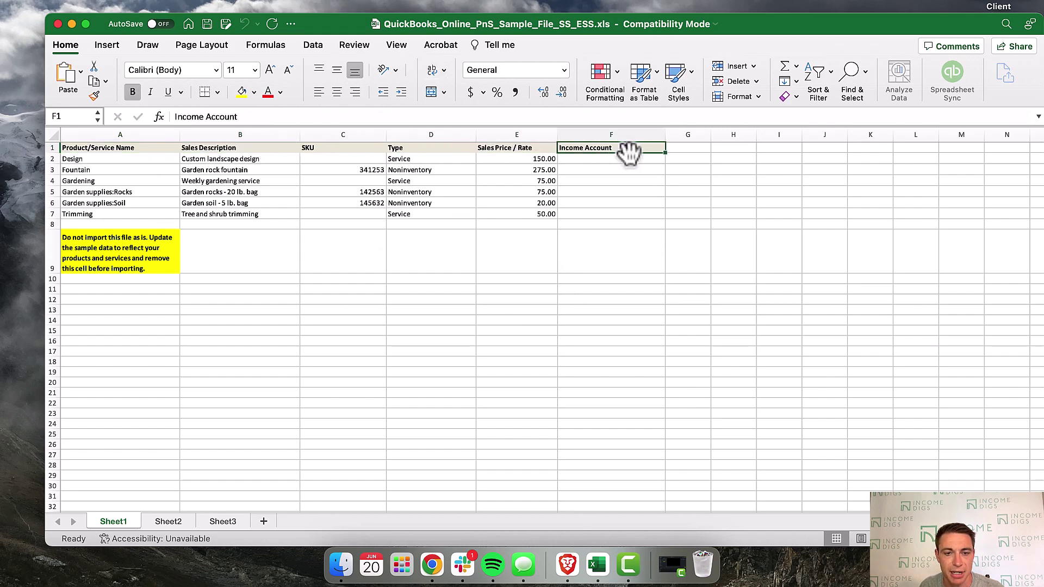
{"action": "left_click", "coordinate": [172, 524]}
{"action": "left_click", "coordinate": [132, 527]}
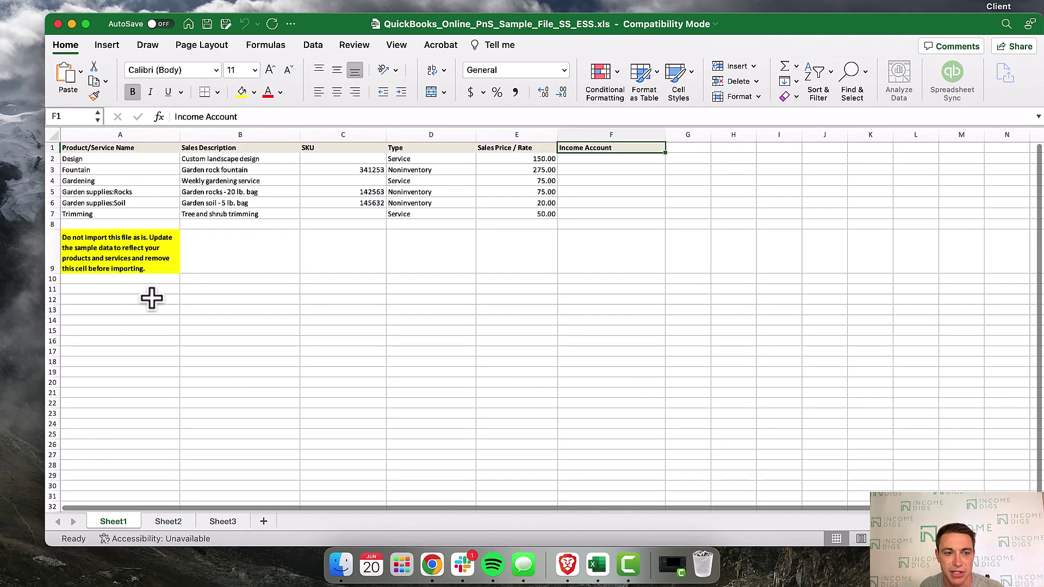
- Return to QuickBooks, leave the import, and create a new Service item named SAMPLE COST CODE
{"action": "key", "text": "ctrl+Right"}
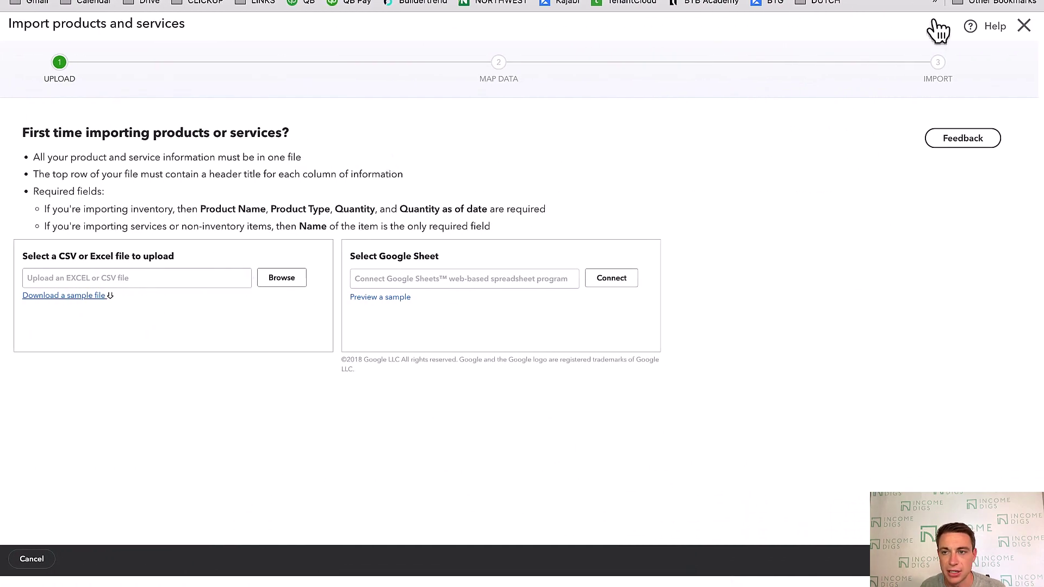
{"action": "left_click", "coordinate": [1024, 26]}
{"action": "left_click", "coordinate": [977, 124]}
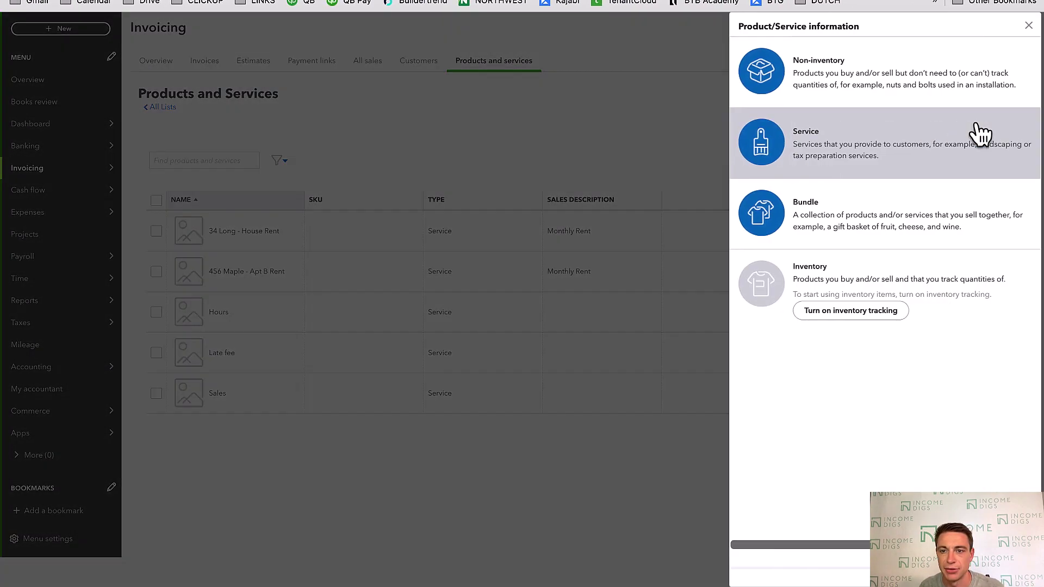
{"action": "left_click", "coordinate": [846, 142]}
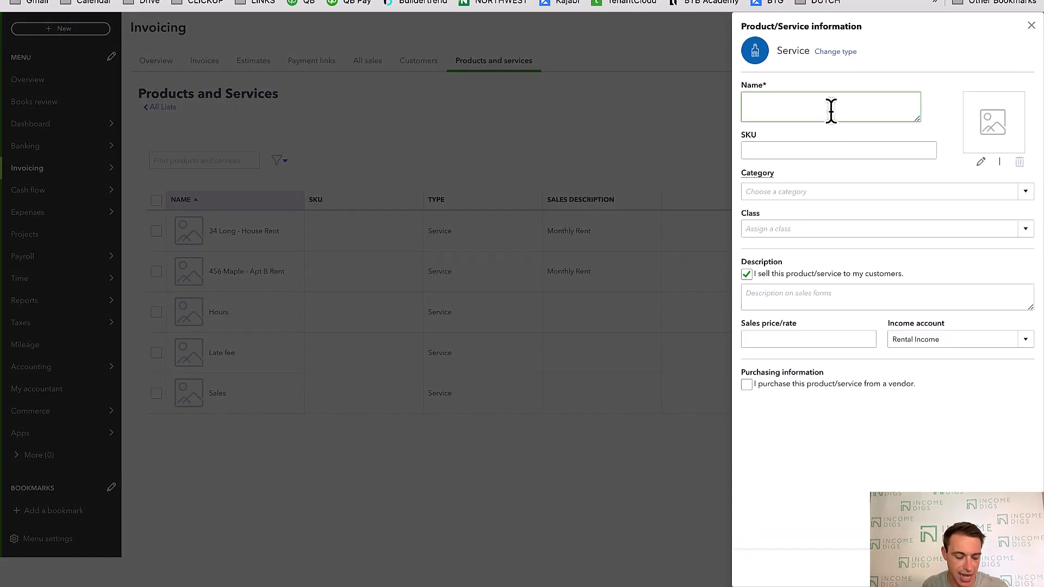
{"action": "type", "text": "SAMPLE COST CODE"}
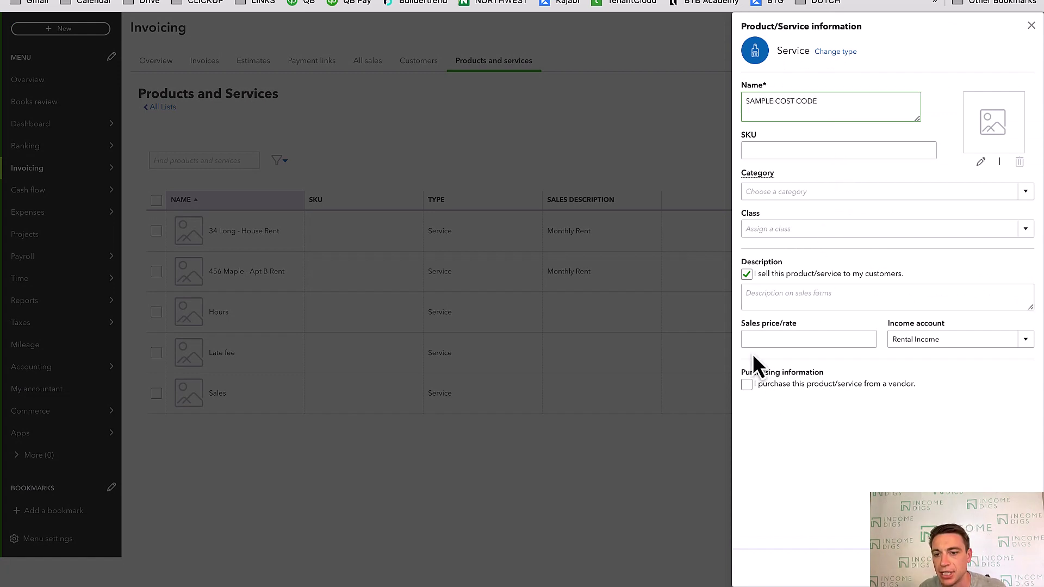
- Mark the sample service as purchased from a vendor, choose Construction Materials as its expense account, and close the form without saving
{"action": "left_click", "coordinate": [747, 385]}
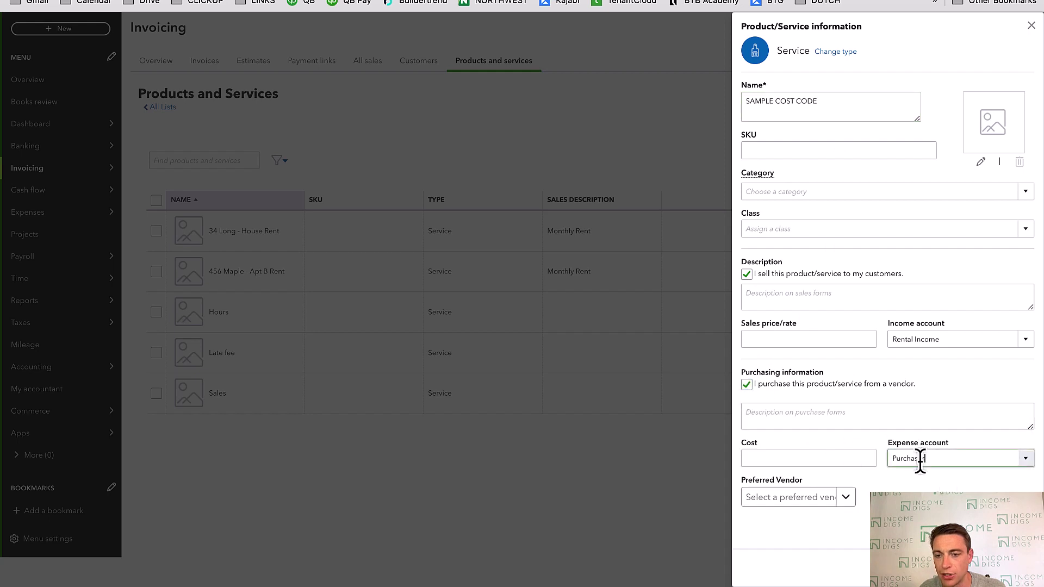
{"action": "left_click_drag", "start_coordinate": [924, 458], "coordinate": [887, 458]}
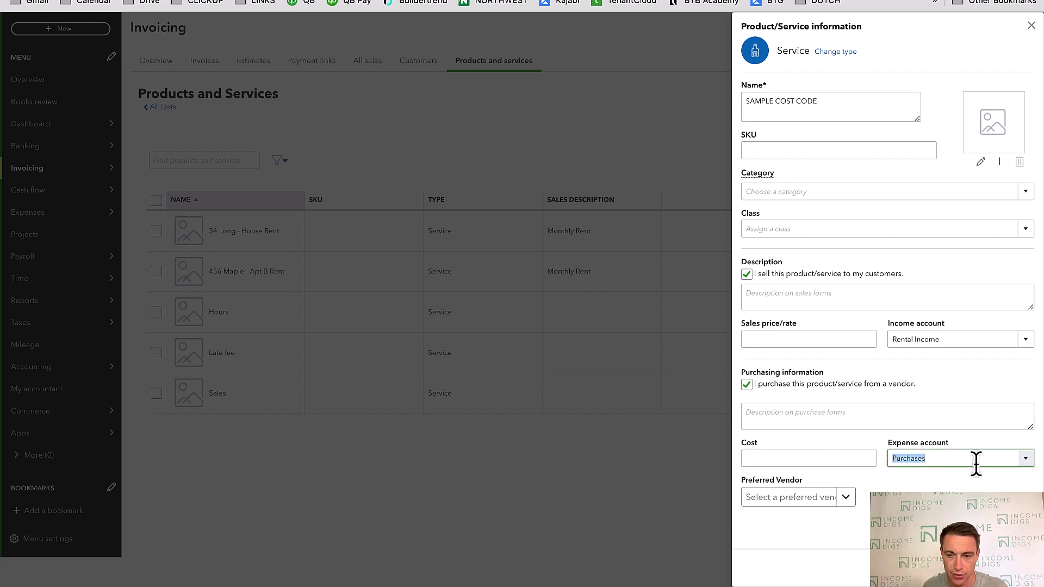
{"action": "type", "text": "MATERI"}
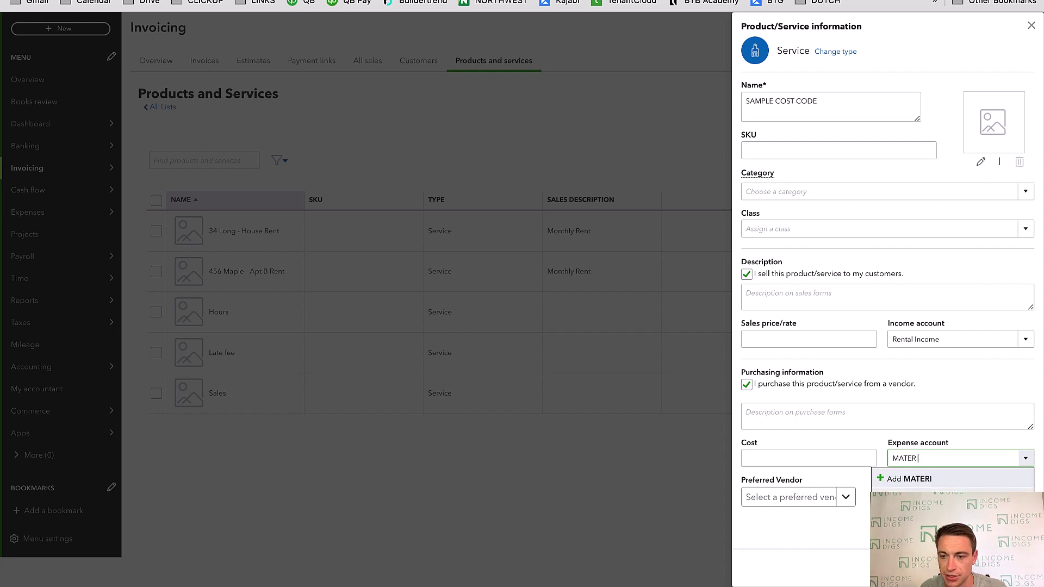
{"action": "left_click", "coordinate": [936, 508]}
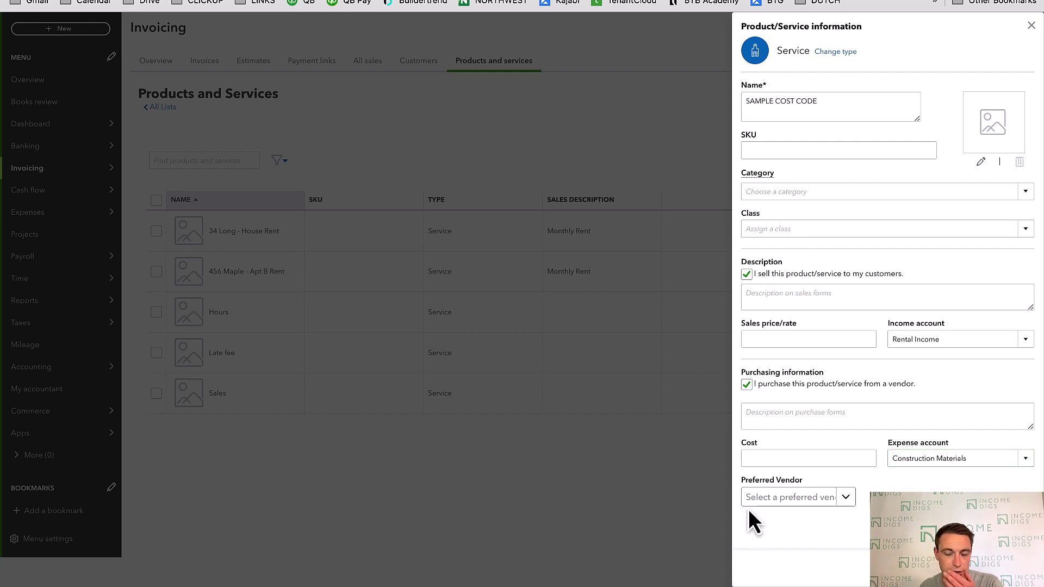
{"action": "left_click", "coordinate": [1032, 26]}
- Switch to the Cost Codes sheet and review its Product/Service Name, Type and Income Account columns
{"action": "left_click", "coordinate": [197, 44]}
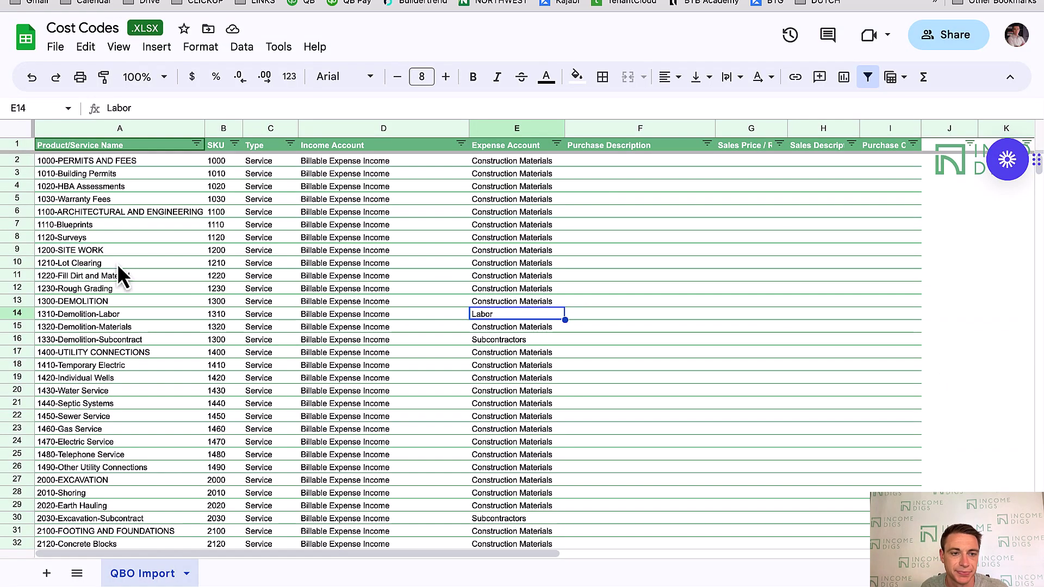
{"action": "left_click", "coordinate": [107, 146]}
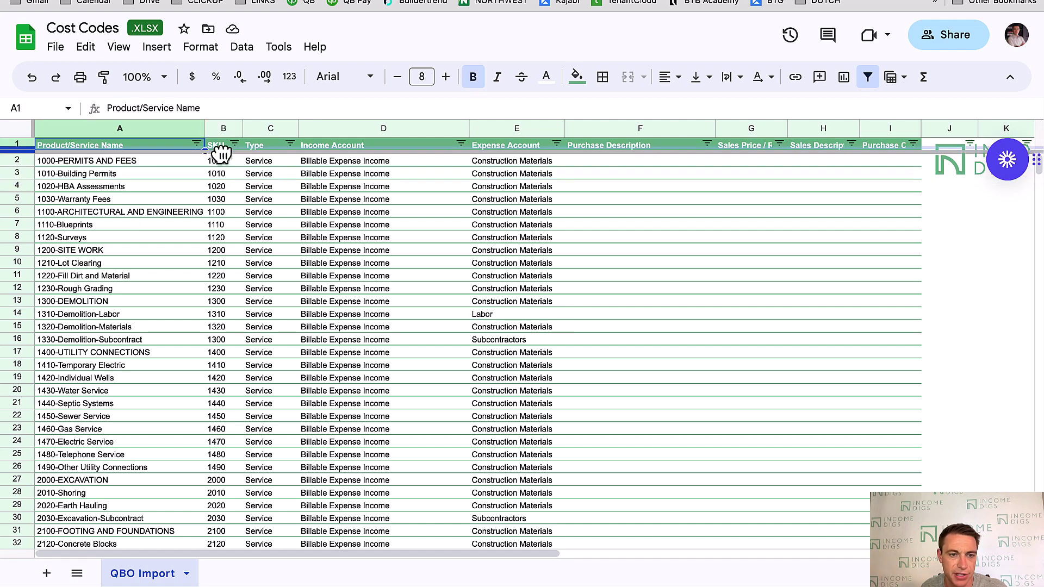
{"action": "left_click", "coordinate": [266, 149]}
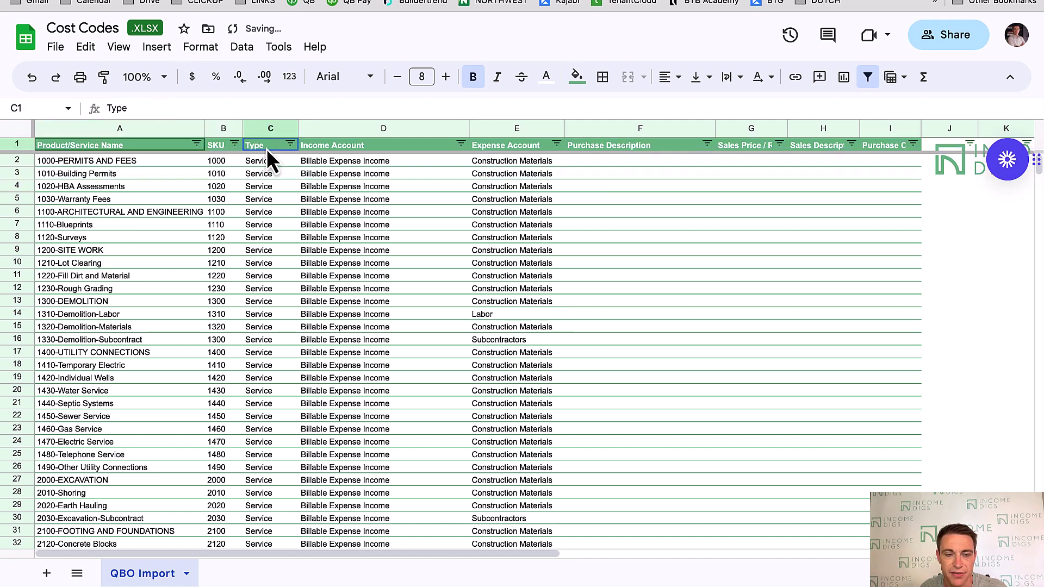
{"action": "left_click", "coordinate": [342, 150]}
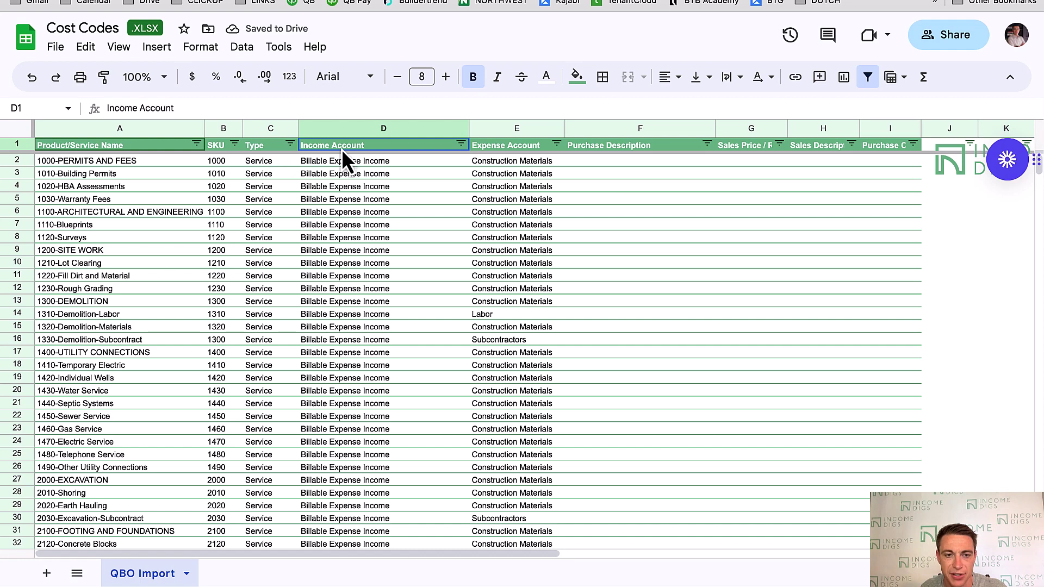
{"action": "left_click_drag", "start_coordinate": [342, 149], "coordinate": [324, 198]}
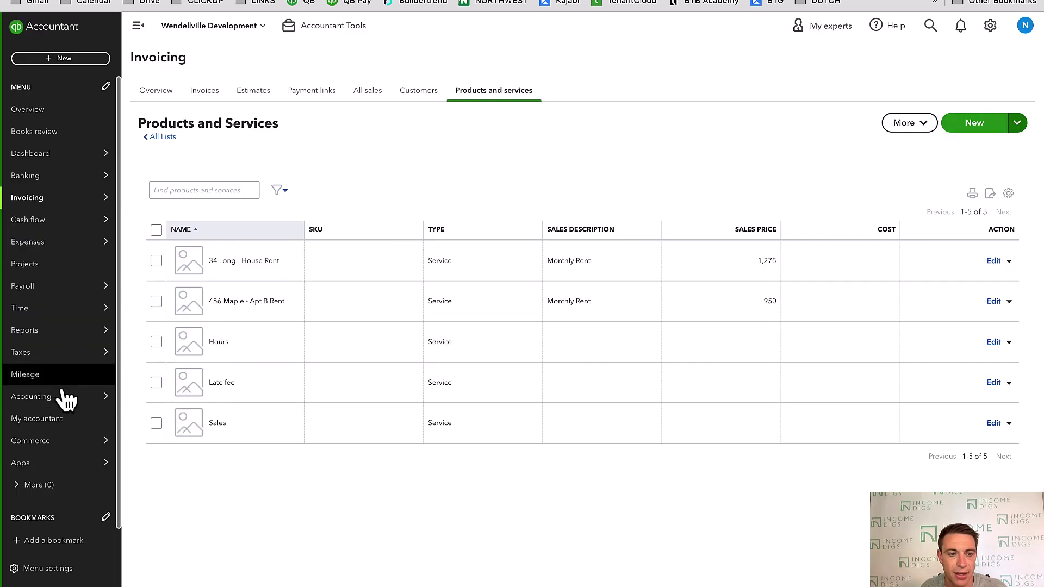
- Return to QuickBooks, open the chart of accounts, and filter the accounts by BILLABLE
{"action": "mouse_move", "coordinate": [65, 398]}
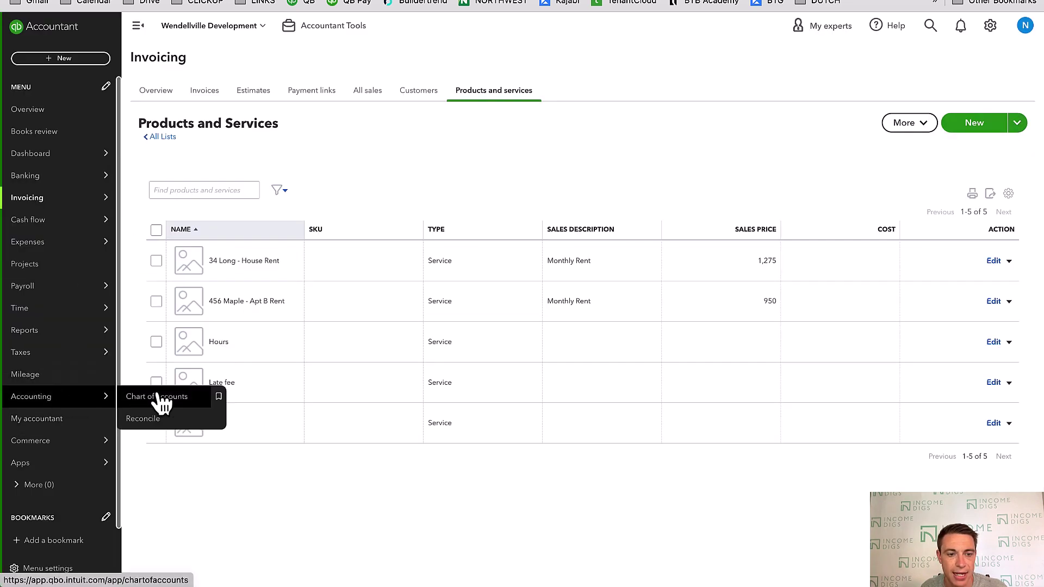
{"action": "left_click", "coordinate": [161, 397]}
{"action": "left_click", "coordinate": [284, 166]}
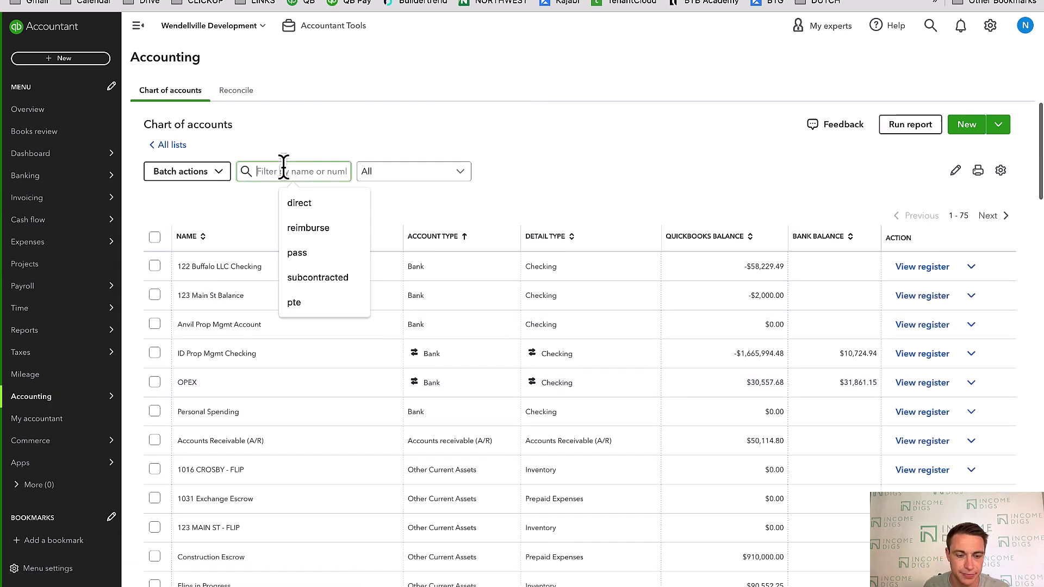
{"action": "type", "text": "B"}
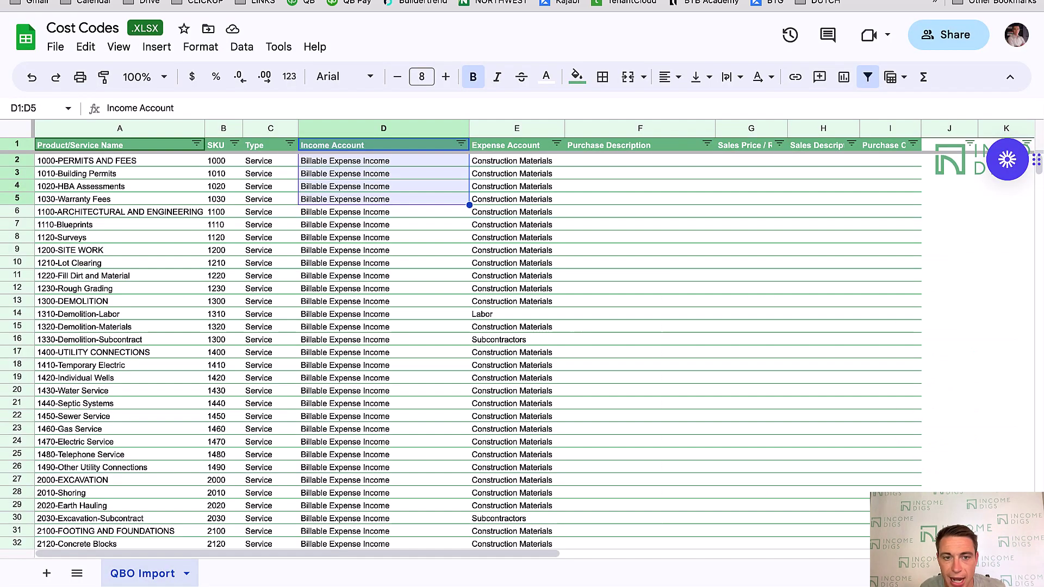
- Back in the Cost Codes sheet, examine the income and expense accounts of 1010-Building Permits and the purchase and sales columns
{"action": "left_click", "coordinate": [359, 174]}
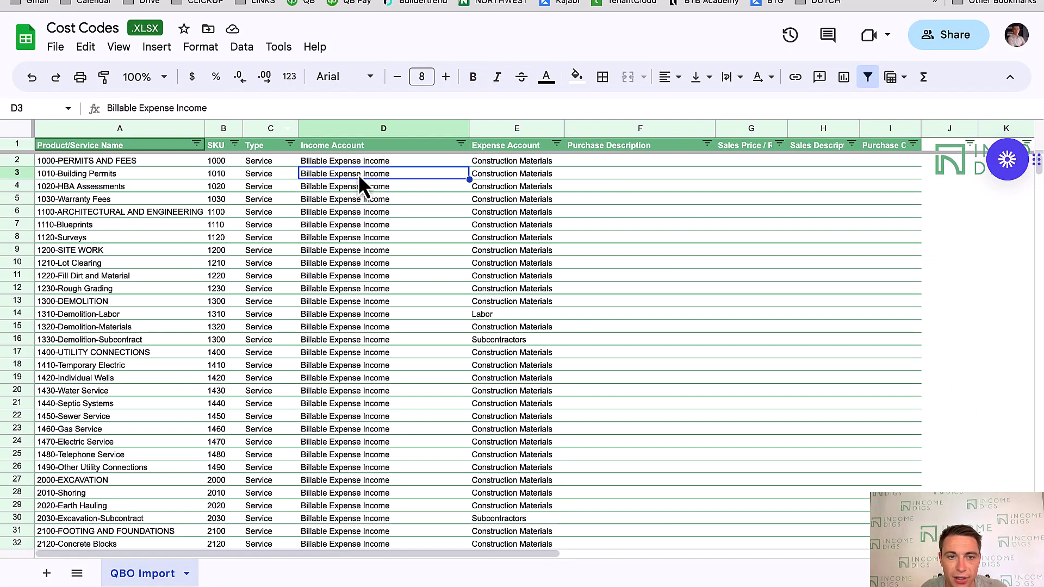
{"action": "left_click", "coordinate": [507, 176]}
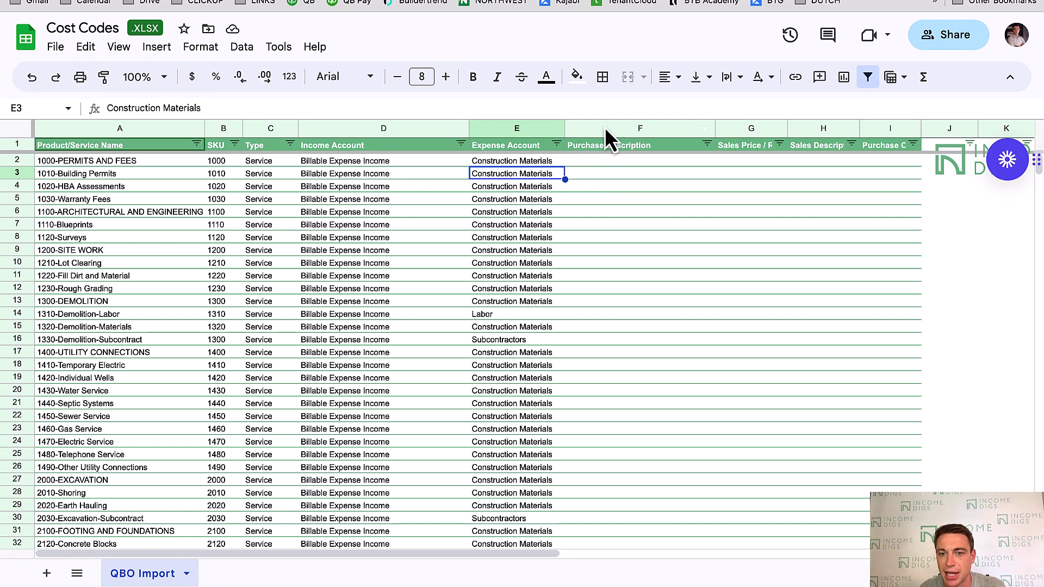
{"action": "left_click_drag", "start_coordinate": [605, 128], "coordinate": [834, 161]}
{"action": "left_click", "coordinate": [659, 227]}
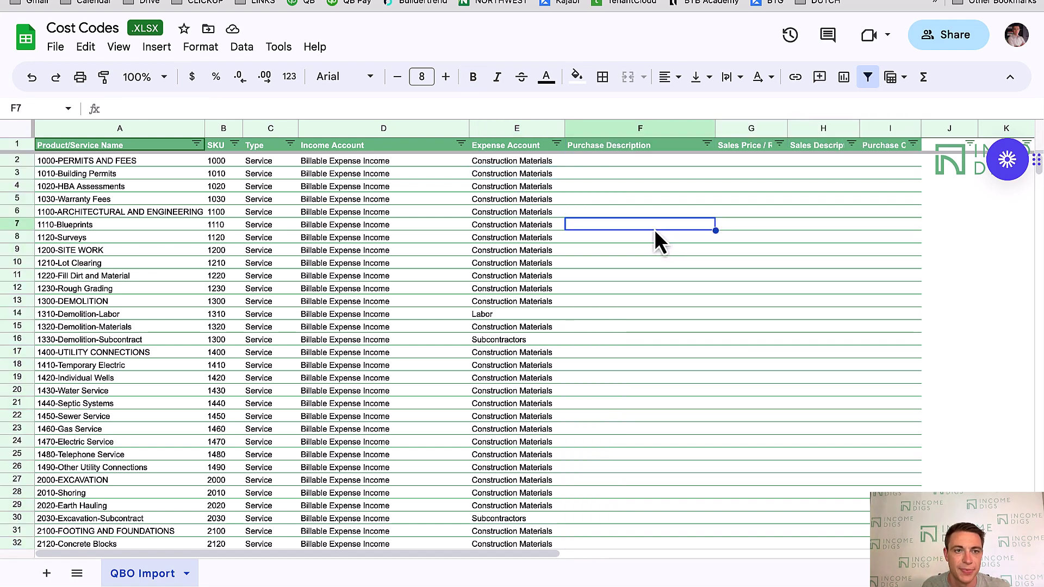
- Download the Cost Codes spreadsheet as a Microsoft Excel (.xlsx) file
{"action": "left_click", "coordinate": [56, 48]}
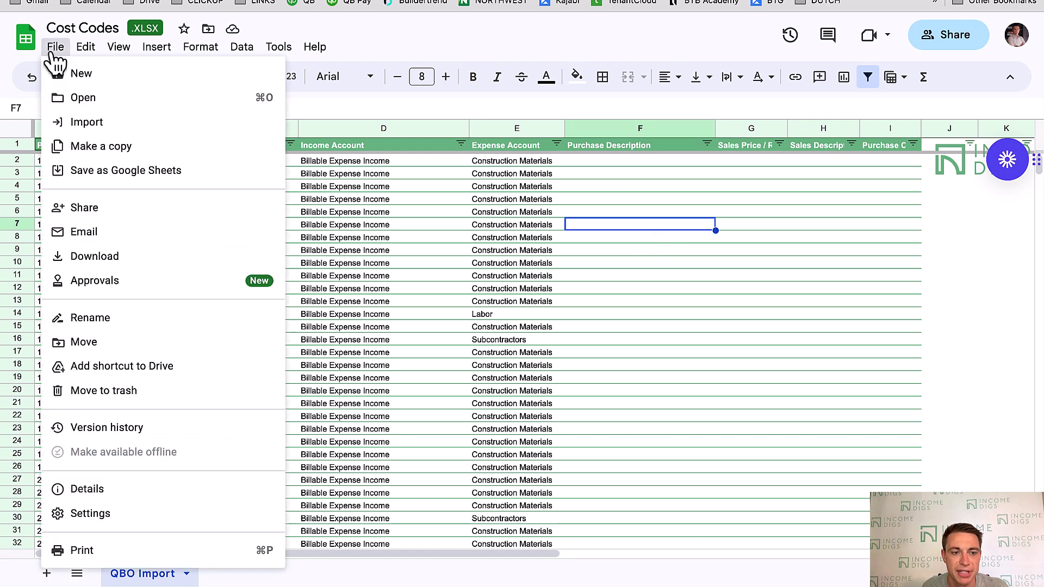
{"action": "mouse_move", "coordinate": [92, 256]}
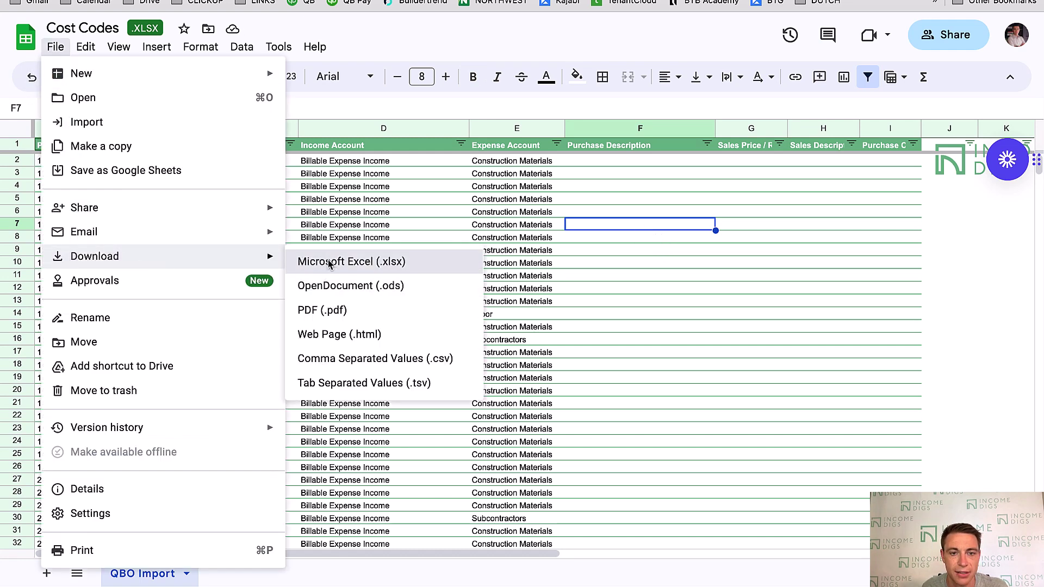
{"action": "left_click", "coordinate": [330, 262]}
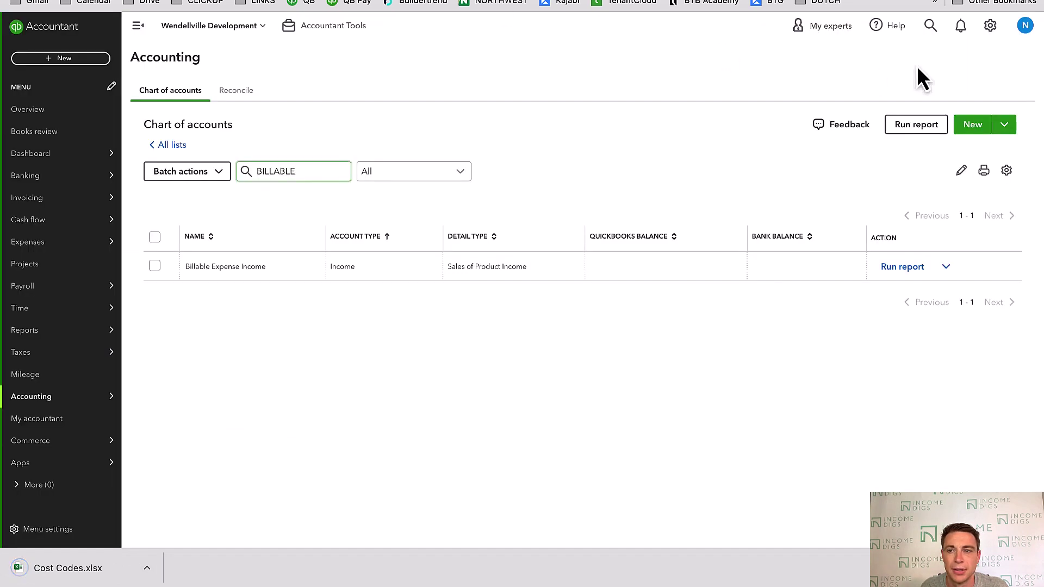
- Return to the Products and Services list in QuickBooks and start a products and services import
{"action": "left_click", "coordinate": [990, 26]}
{"action": "left_click", "coordinate": [641, 107]}
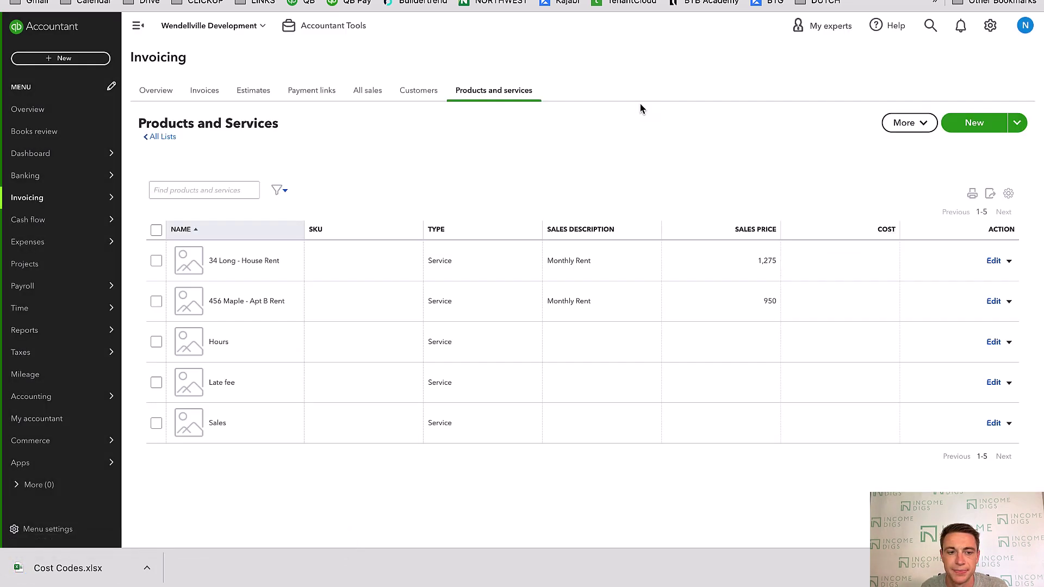
{"action": "left_click", "coordinate": [1025, 125]}
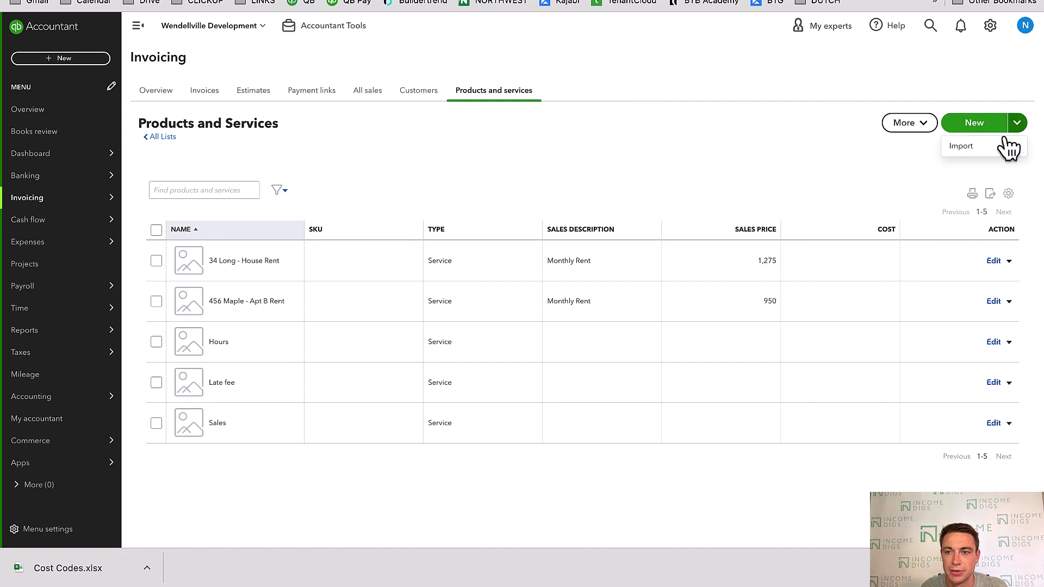
{"action": "left_click", "coordinate": [998, 146]}
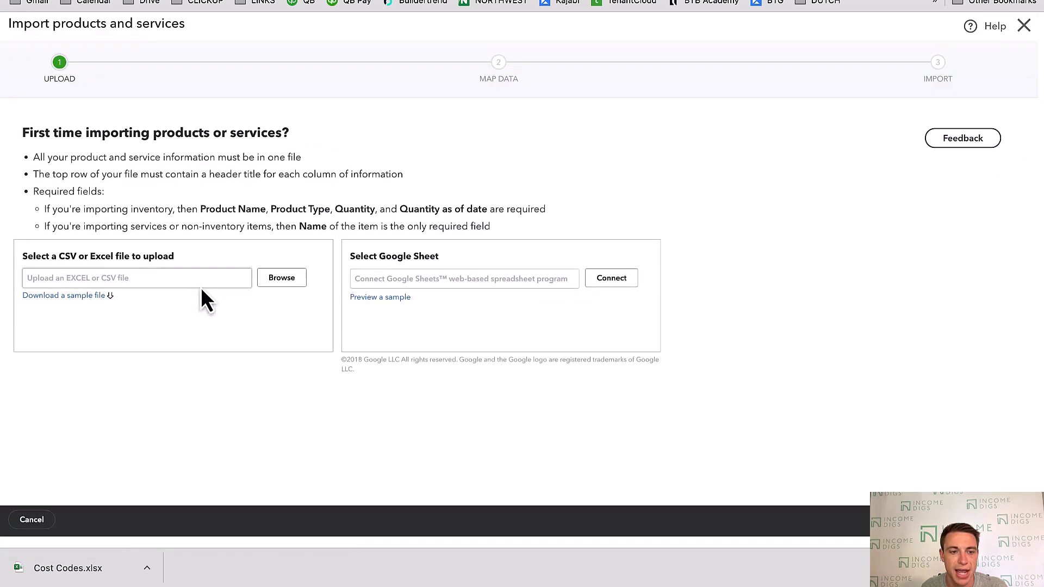
- Choose the Cost Codes.xlsx file from the Downloads folder as the import's upload file
{"action": "left_click_drag", "start_coordinate": [76, 569], "coordinate": [90, 282]}
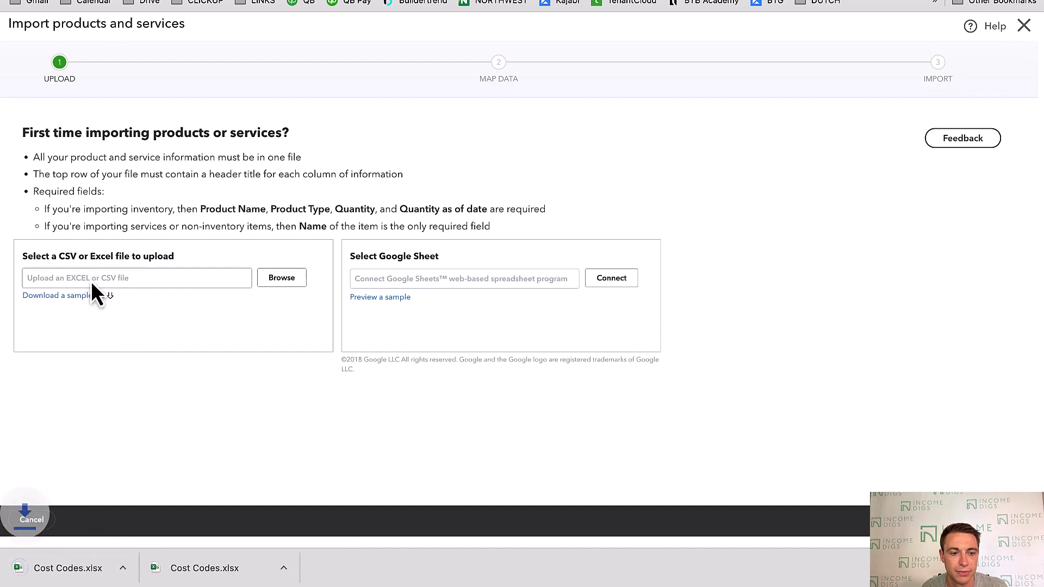
{"action": "left_click", "coordinate": [284, 278]}
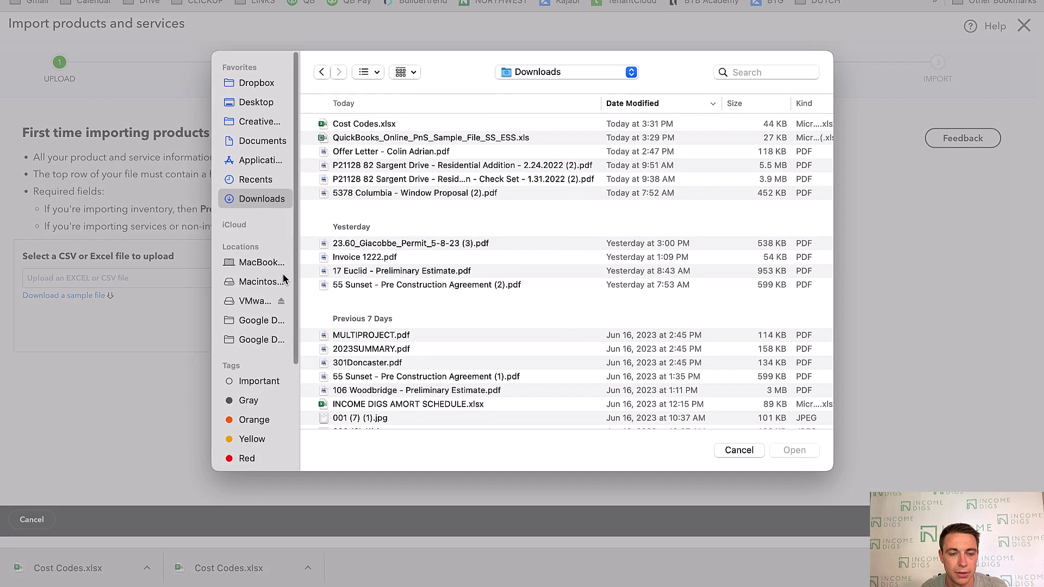
{"action": "left_click", "coordinate": [359, 124]}
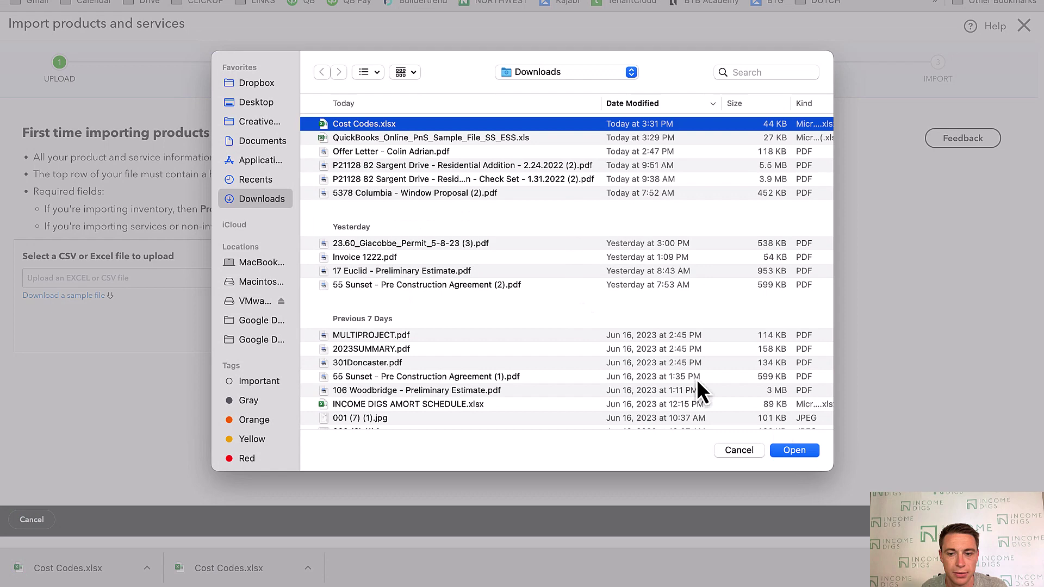
{"action": "left_click", "coordinate": [775, 450]}
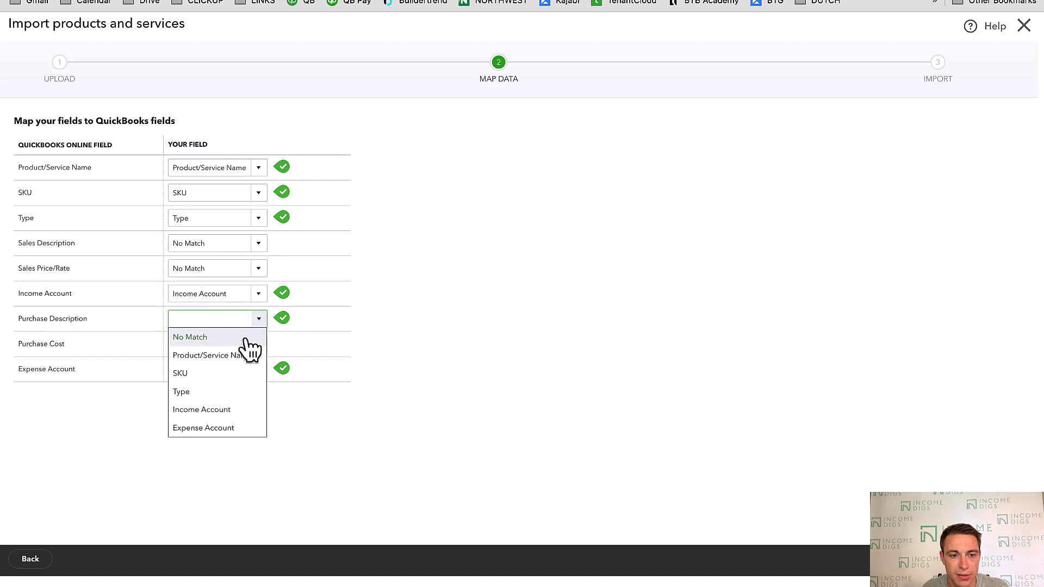
- Set Purchase Description and Sales Description to No Match, and compare the field mapping with the Cost Codes sheet's headers
{"action": "left_click", "coordinate": [246, 338]}
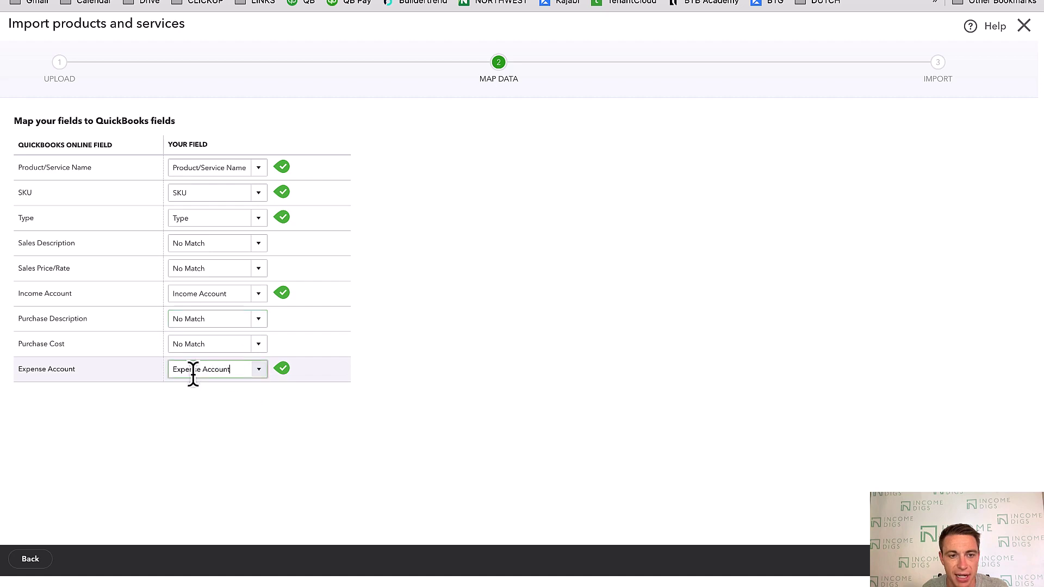
{"action": "left_click", "coordinate": [257, 246]}
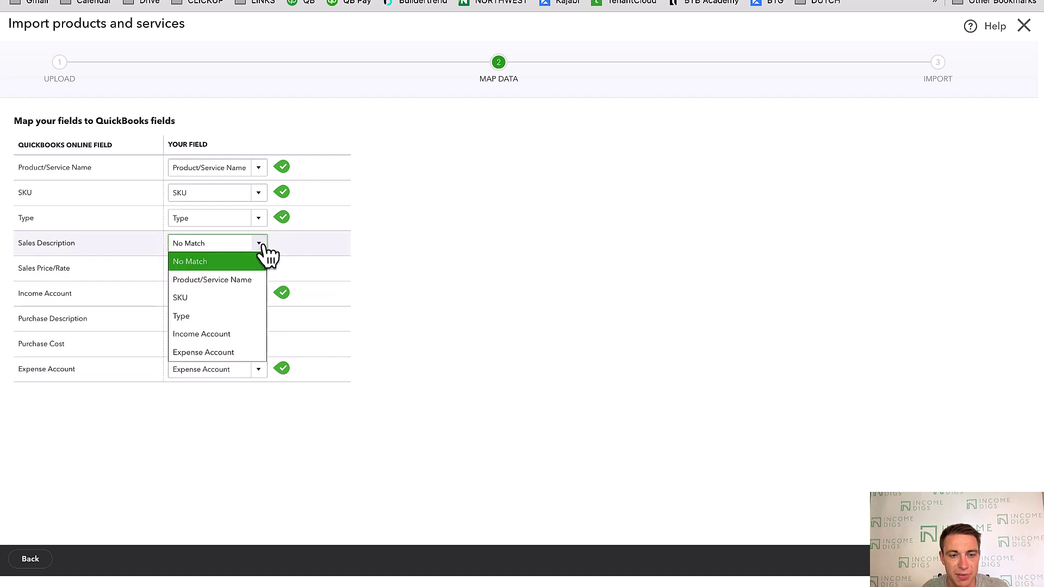
{"action": "left_click", "coordinate": [250, 262]}
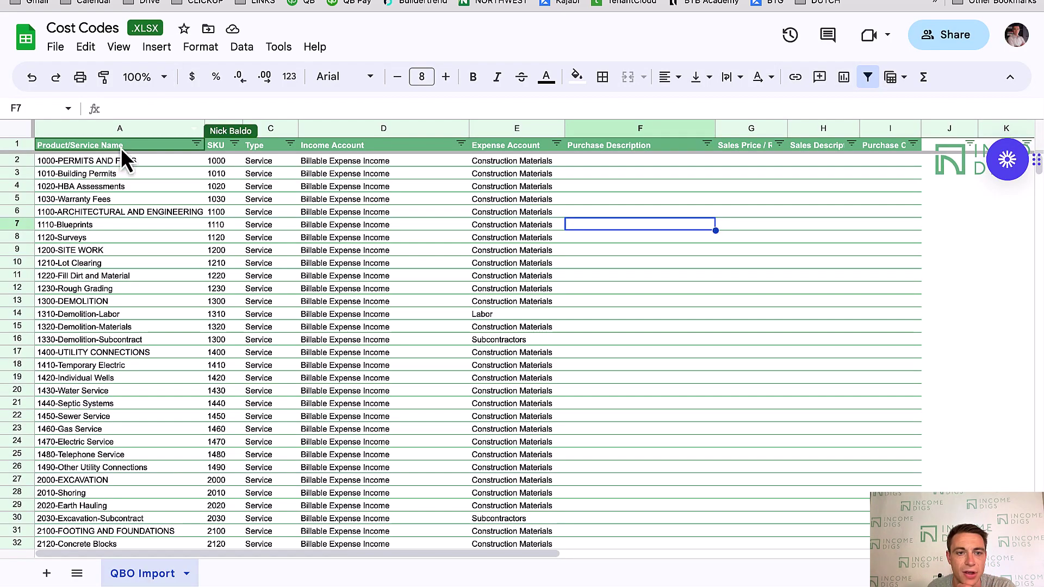
{"action": "left_click_drag", "start_coordinate": [121, 148], "coordinate": [494, 144]}
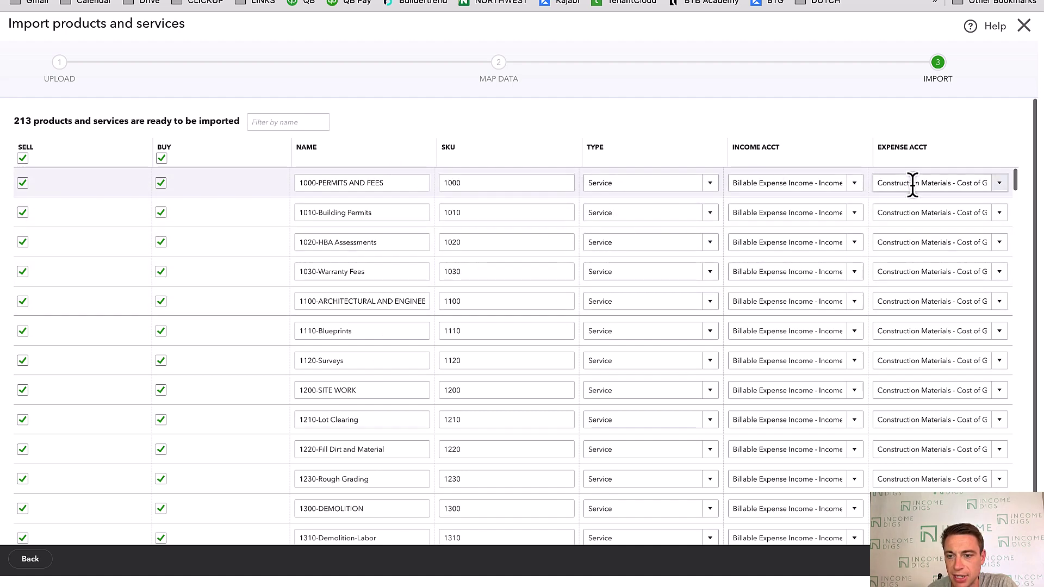
- Review the cost codes ready for import, checking their names, SKUs, types, income accounts and expense accounts
{"action": "scroll", "coordinate": [839, 302], "scroll_direction": "down", "scroll_amount": 6}
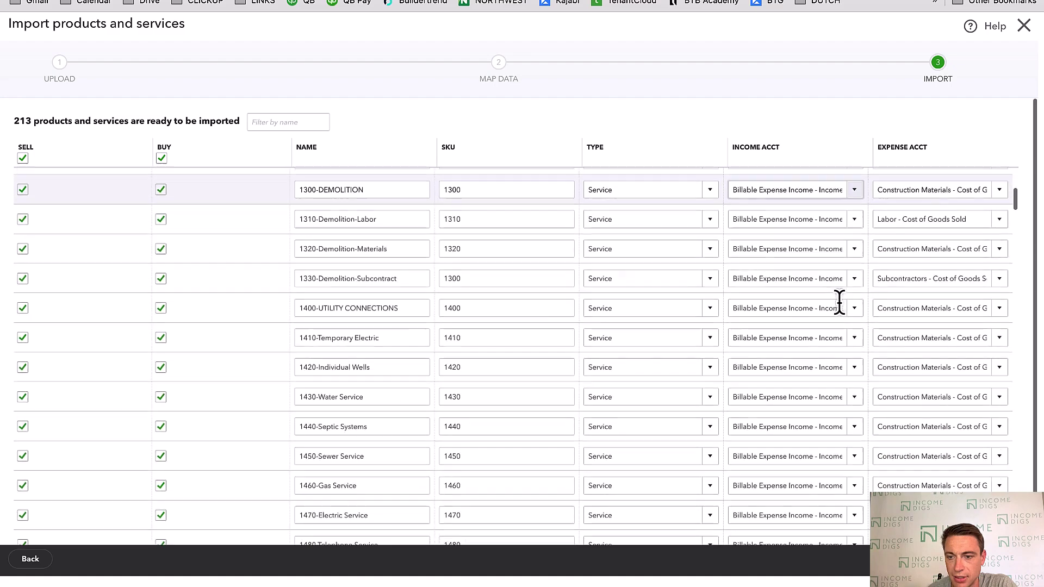
{"action": "scroll", "coordinate": [840, 302], "scroll_direction": "down", "scroll_amount": 10}
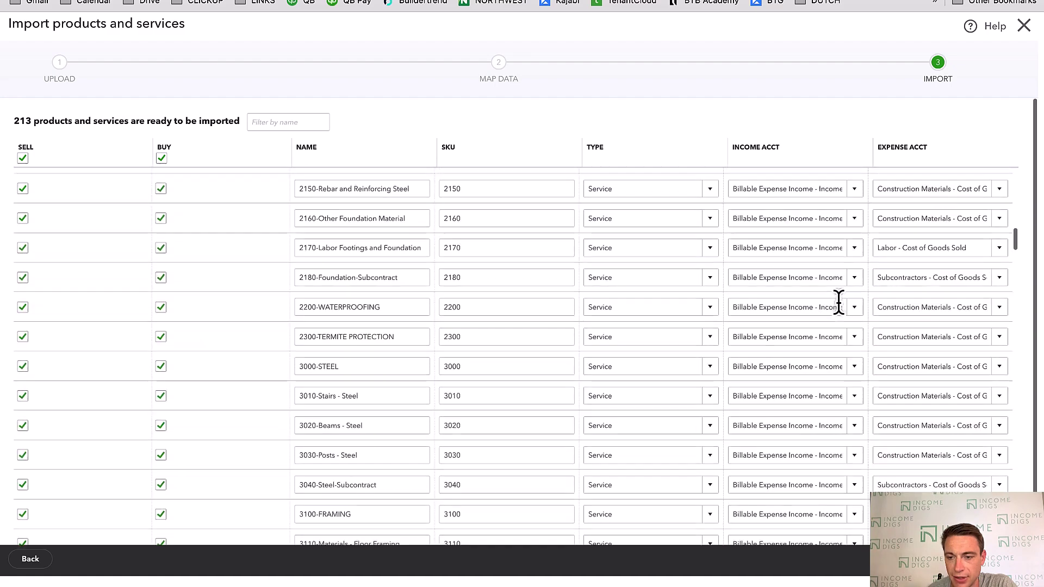
{"action": "scroll", "coordinate": [839, 305], "scroll_direction": "down", "scroll_amount": 15}
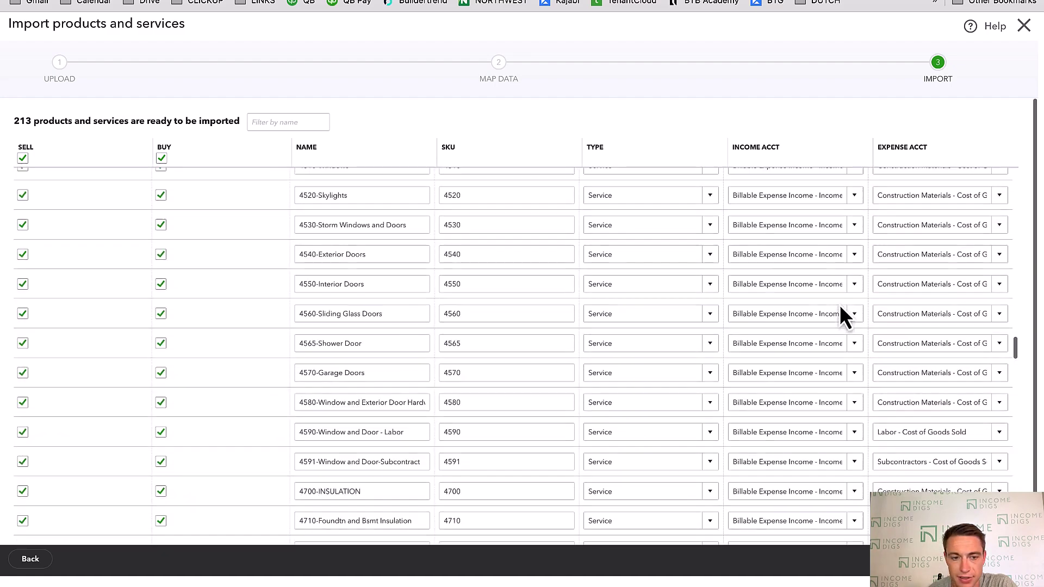
{"action": "scroll", "coordinate": [841, 307], "scroll_direction": "down", "scroll_amount": 10}
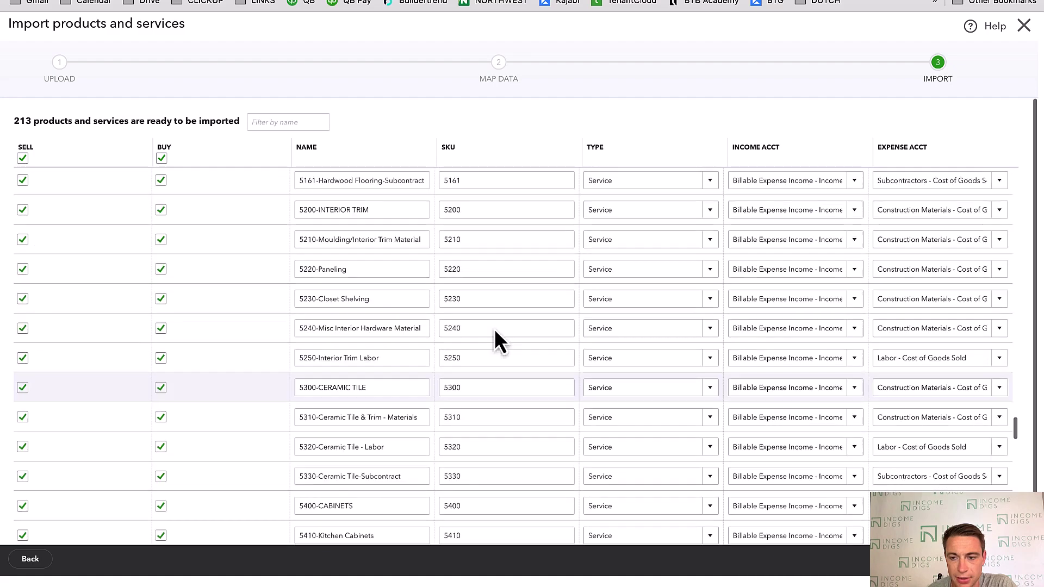
{"action": "scroll", "coordinate": [497, 326], "scroll_direction": "up", "scroll_amount": 20}
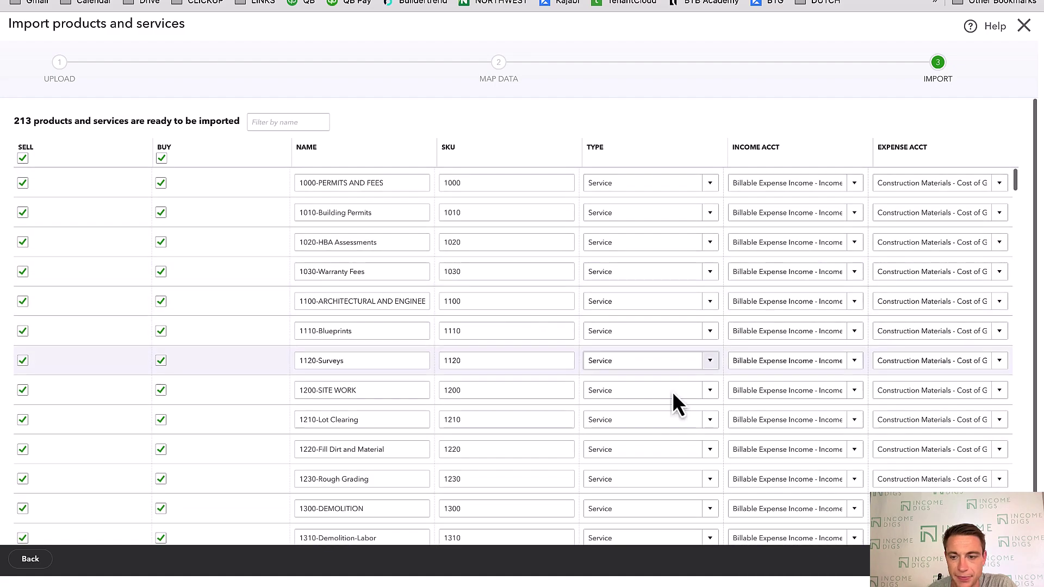
{"action": "left_click_drag", "start_coordinate": [14, 121], "coordinate": [38, 121]}
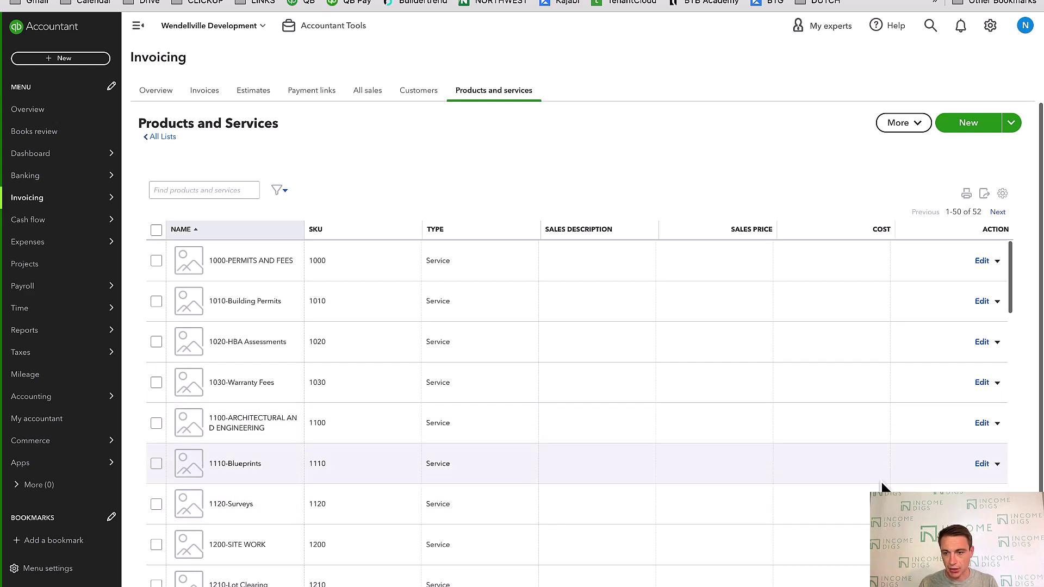
- Check the income and expense accounts in the product details of the 1330-Demolition-Subcontract cost code, and close them
{"action": "scroll", "coordinate": [924, 468], "scroll_direction": "down", "scroll_amount": 9}
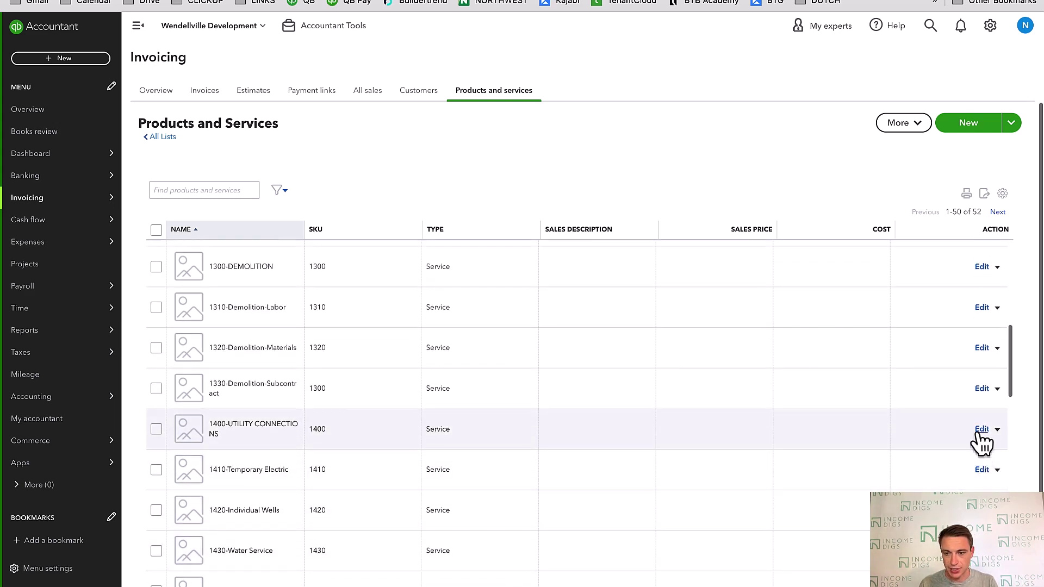
{"action": "left_click", "coordinate": [981, 389]}
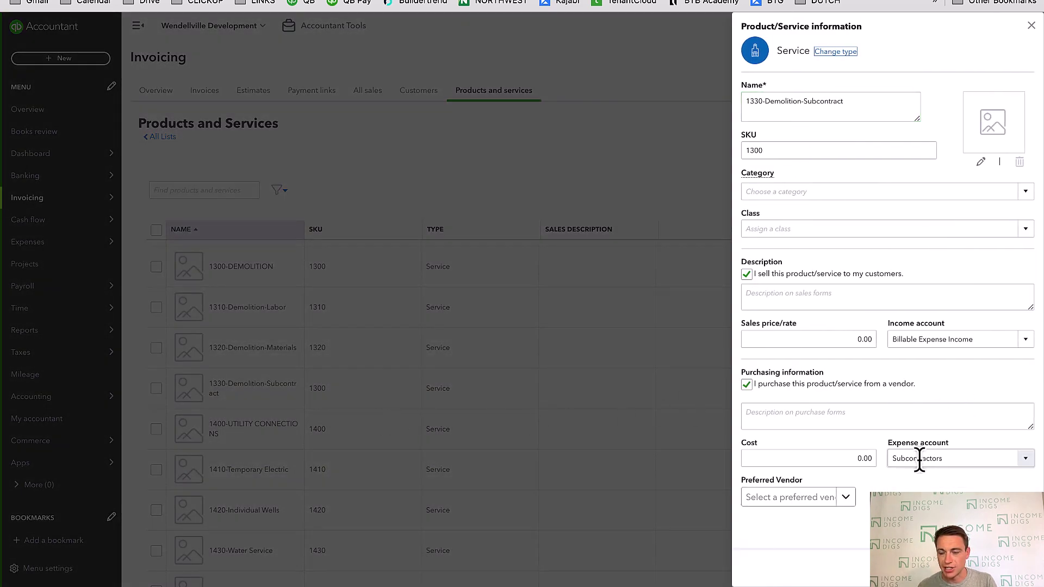
{"action": "left_click", "coordinate": [1031, 27]}
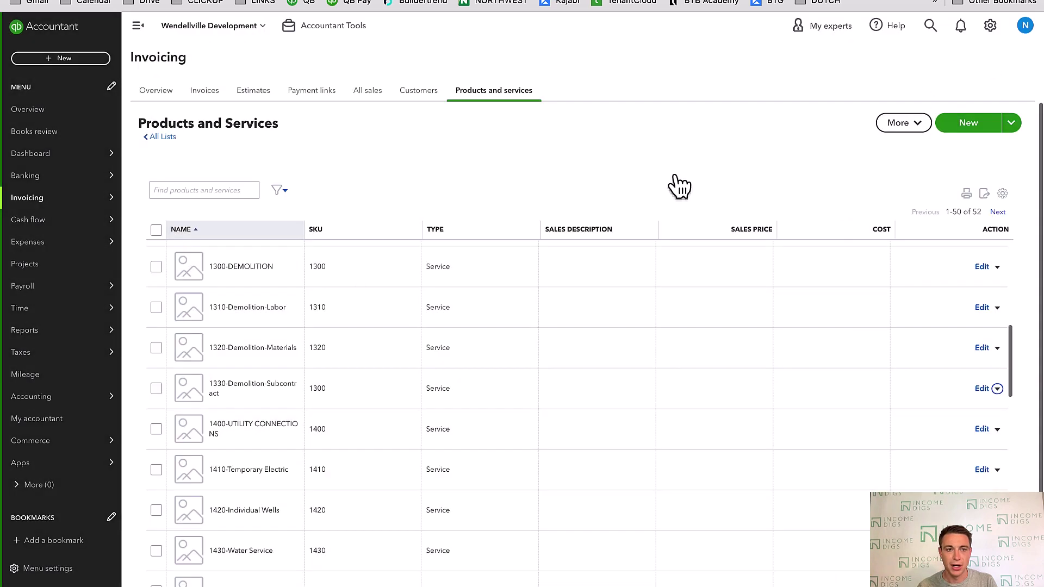
- Start a new expense transaction
{"action": "left_click", "coordinate": [72, 65]}
{"action": "left_click", "coordinate": [157, 131]}
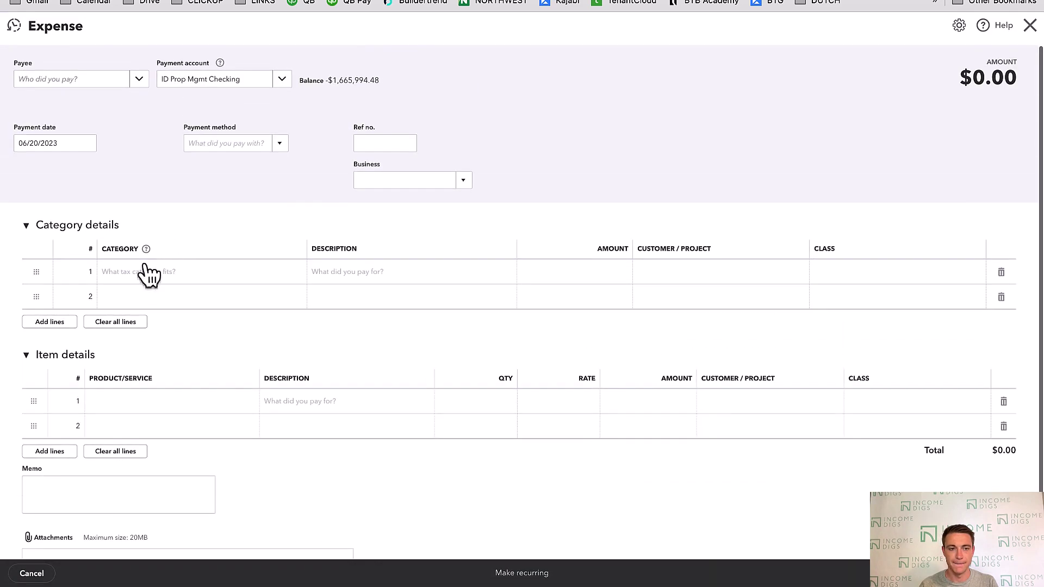
- Try Subcontractors as the category on the expense's first category line, and clear that line
{"action": "left_click", "coordinate": [145, 273]}
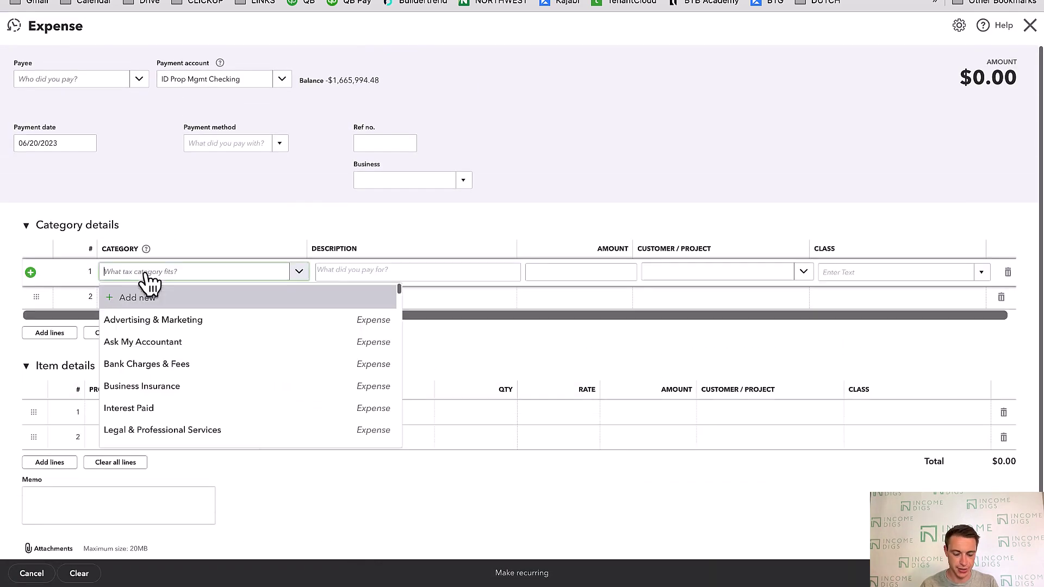
{"action": "type", "text": "SUB"}
{"action": "left_click", "coordinate": [133, 321]}
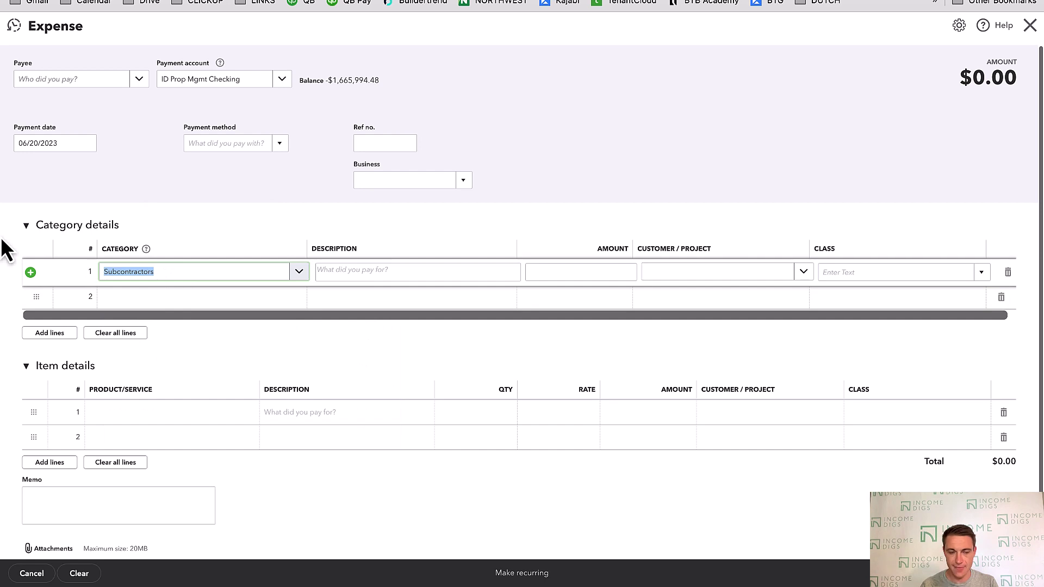
{"action": "key", "text": "BackSpace"}
{"action": "left_click", "coordinate": [173, 338]}
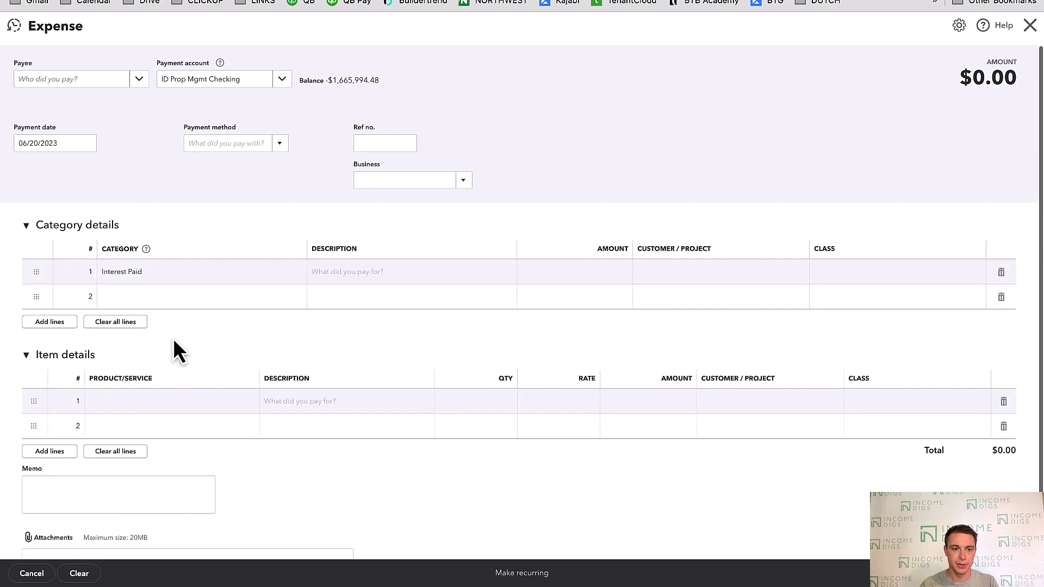
{"action": "left_click", "coordinate": [1001, 272]}
- Add 1330-Demolition-Subcontract as the expense's first item line with a rate of 5,000
{"action": "left_click", "coordinate": [166, 408]}
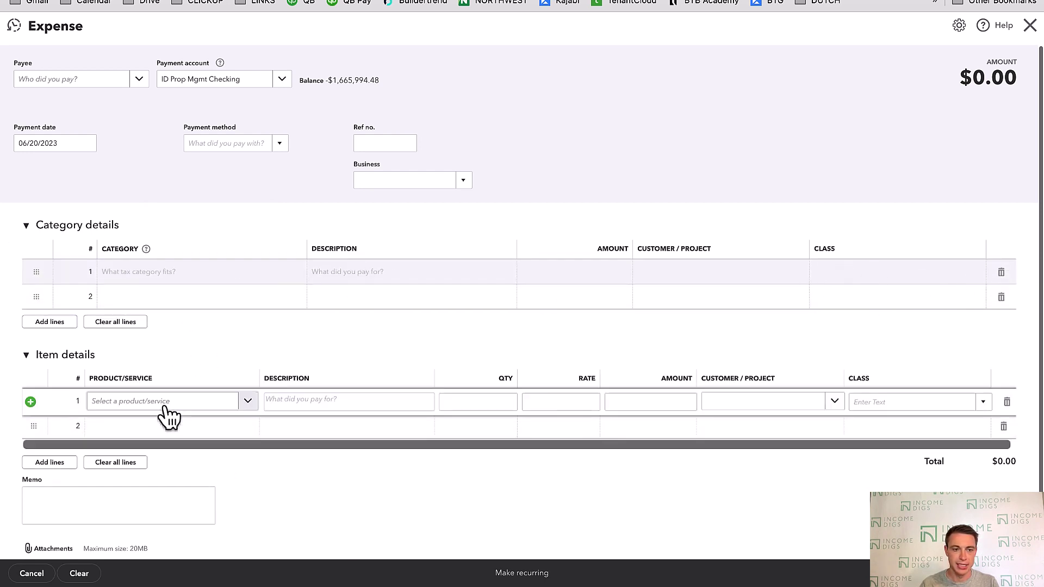
{"action": "left_click", "coordinate": [168, 414]}
{"action": "type", "text": "DEMO"}
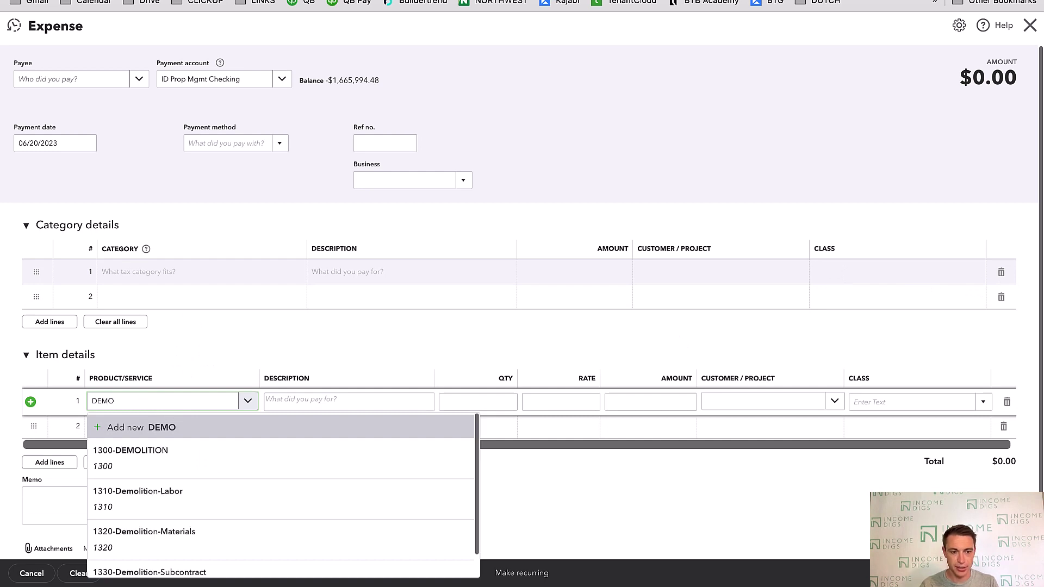
{"action": "left_click", "coordinate": [173, 568]}
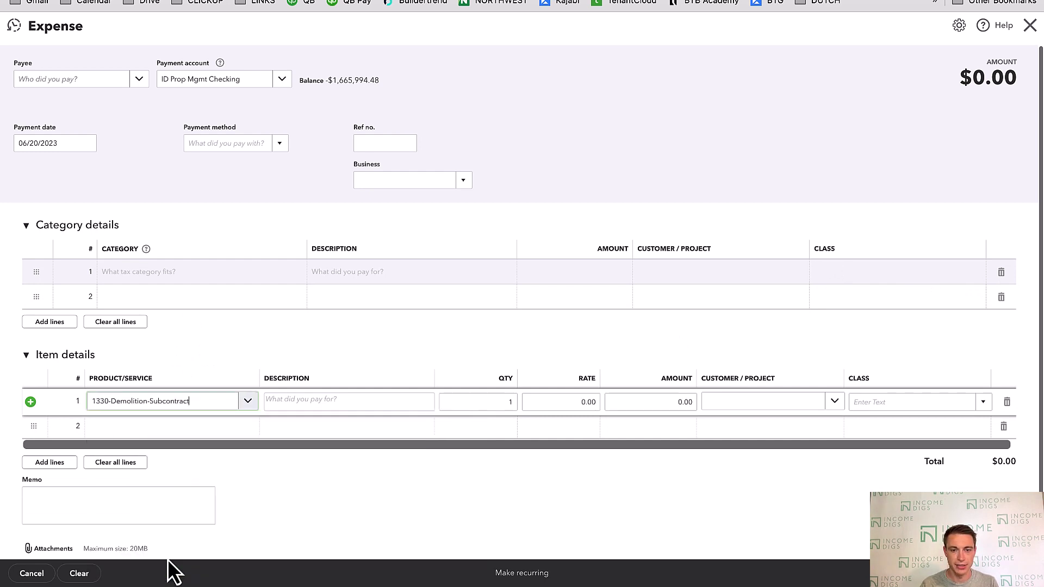
{"action": "left_click", "coordinate": [576, 401]}
{"action": "type", "text": "5000"}
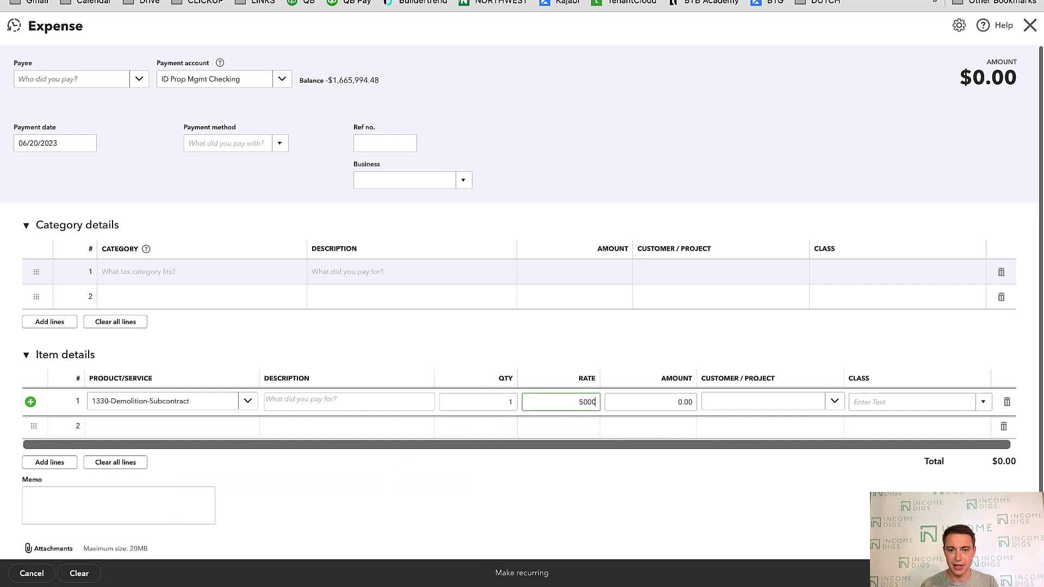
{"action": "key", "text": "Tab"}
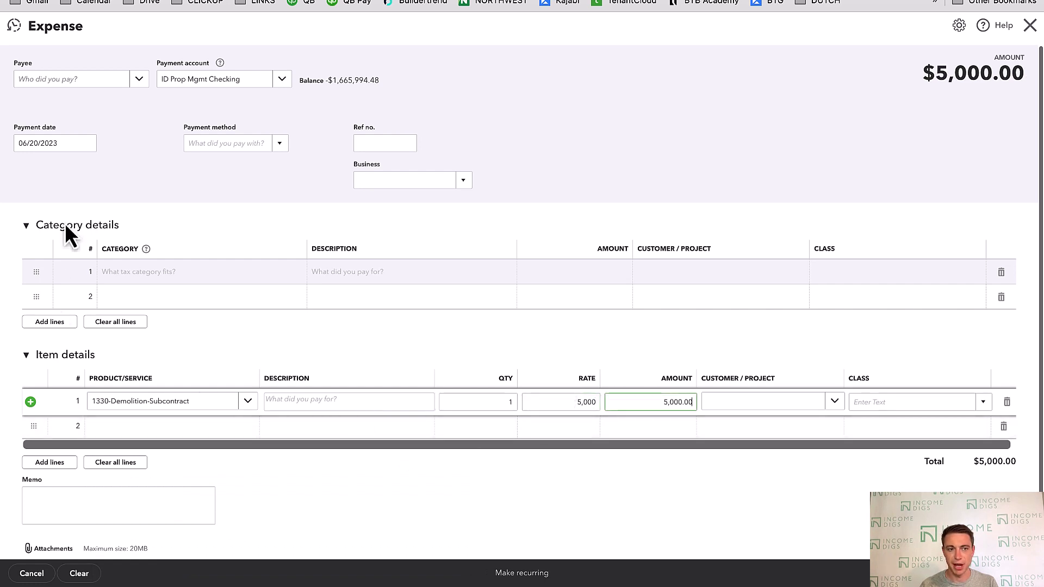
- Assign the 65 Central Park class to the demolition item line and save the expense
{"action": "left_click", "coordinate": [881, 401]}
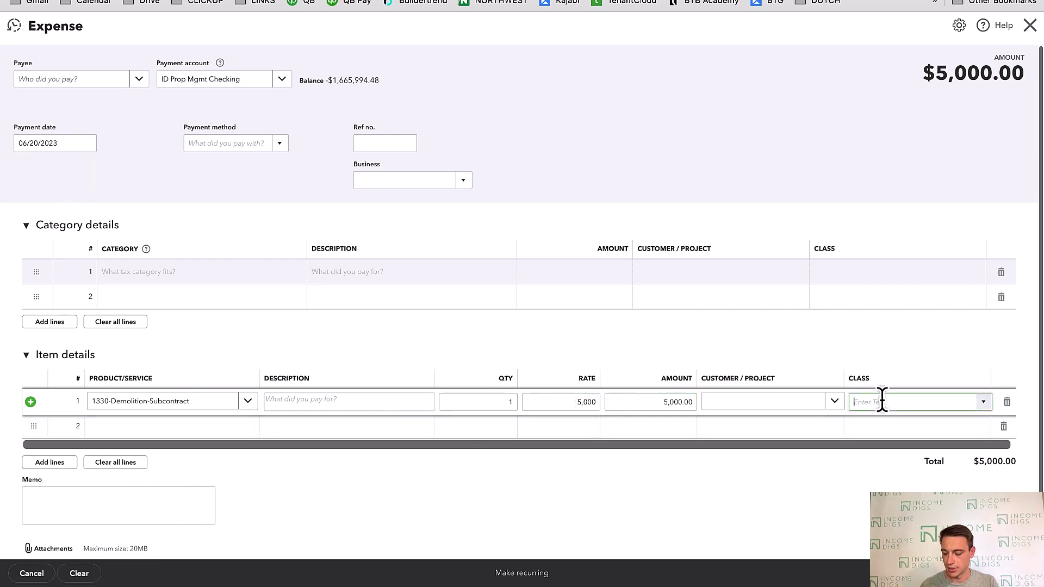
{"action": "type", "text": "65 Central Park"}
{"action": "left_click", "coordinate": [903, 440]}
{"action": "left_click", "coordinate": [821, 521]}
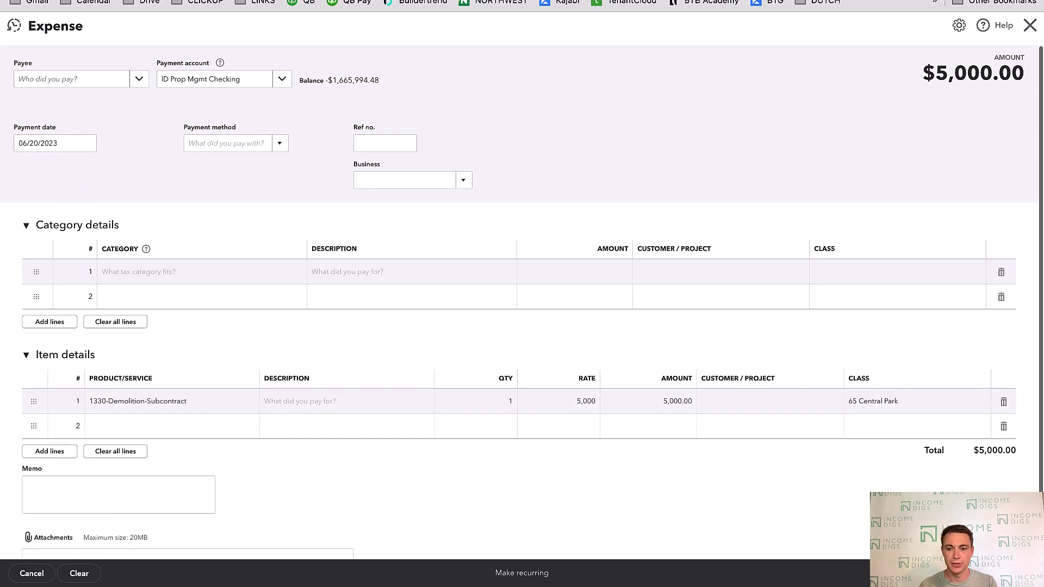
{"action": "key", "text": "ctrl+alt+d"}
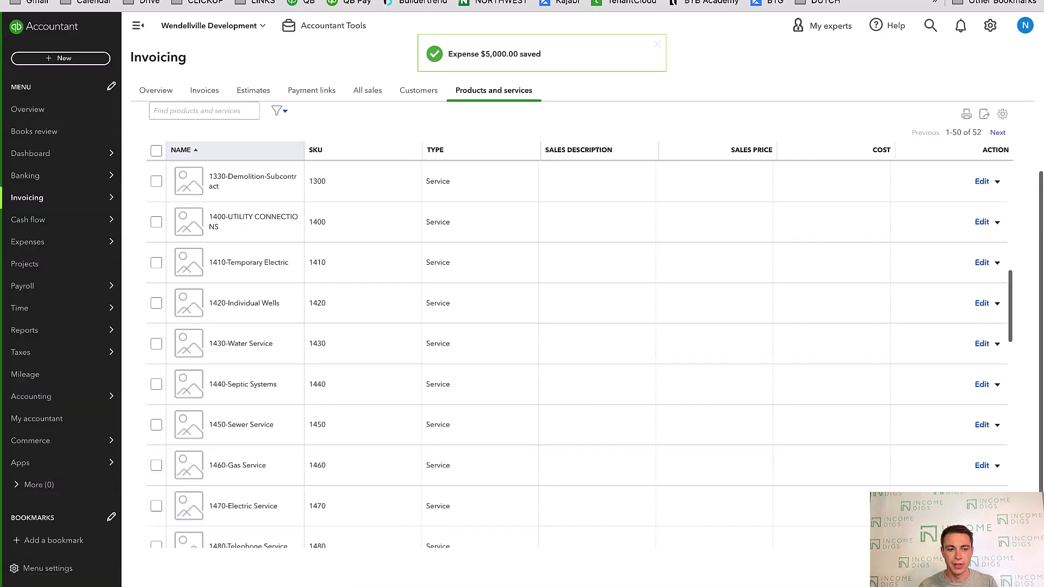
- Open the 65 Central Park - Renovation project and examine its income and cost breakdown
{"action": "mouse_move", "coordinate": [49, 405]}
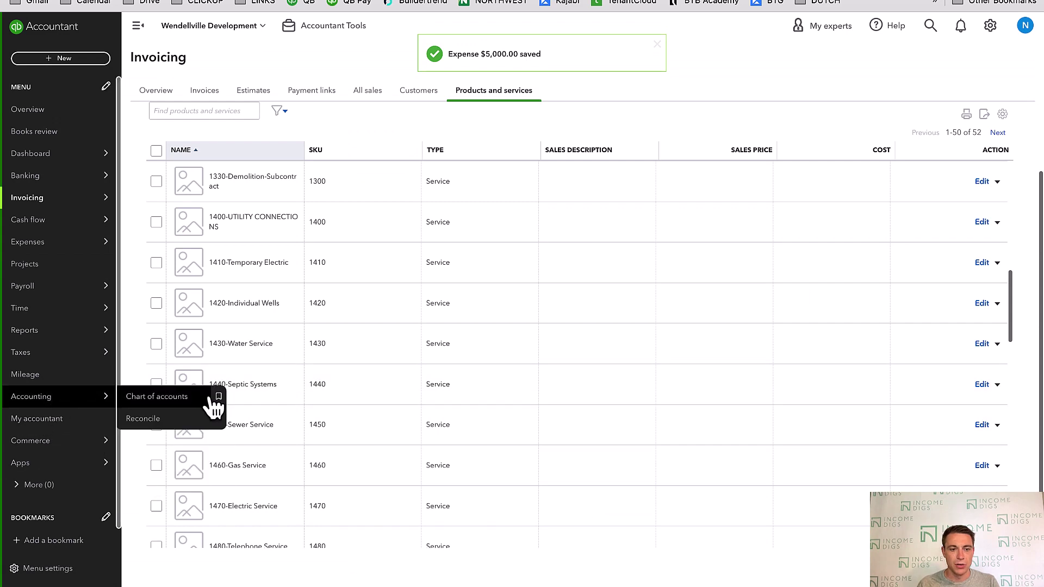
{"action": "left_click", "coordinate": [163, 398]}
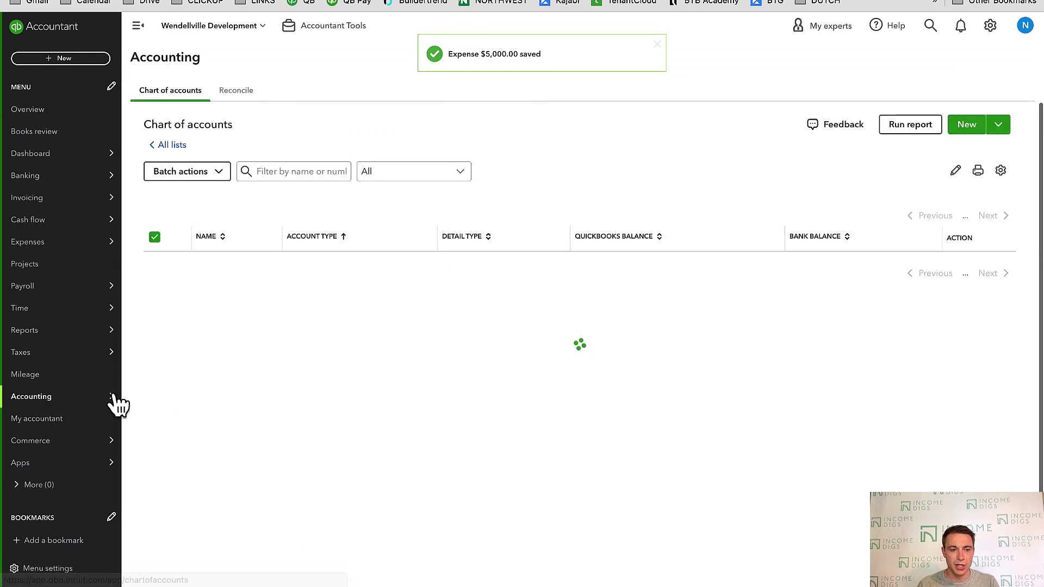
{"action": "left_click", "coordinate": [49, 265]}
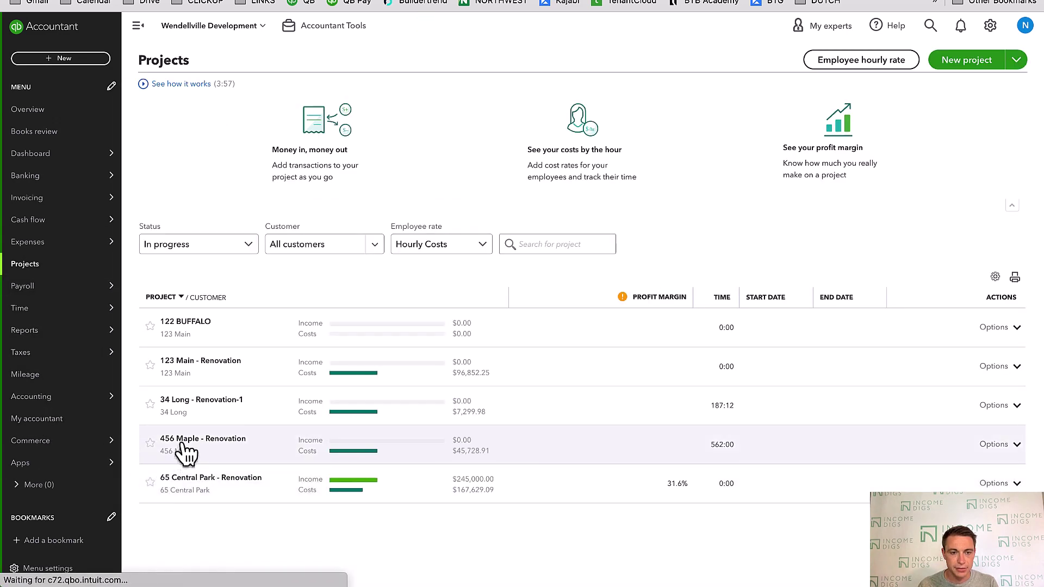
{"action": "left_click", "coordinate": [177, 479]}
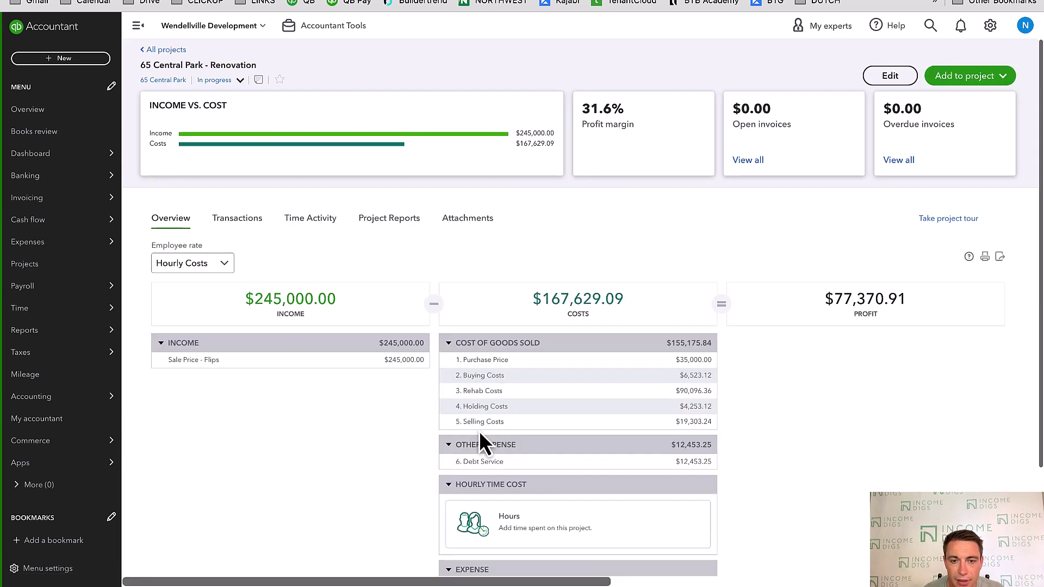
{"action": "scroll", "coordinate": [479, 433], "scroll_direction": "down", "scroll_amount": 3}
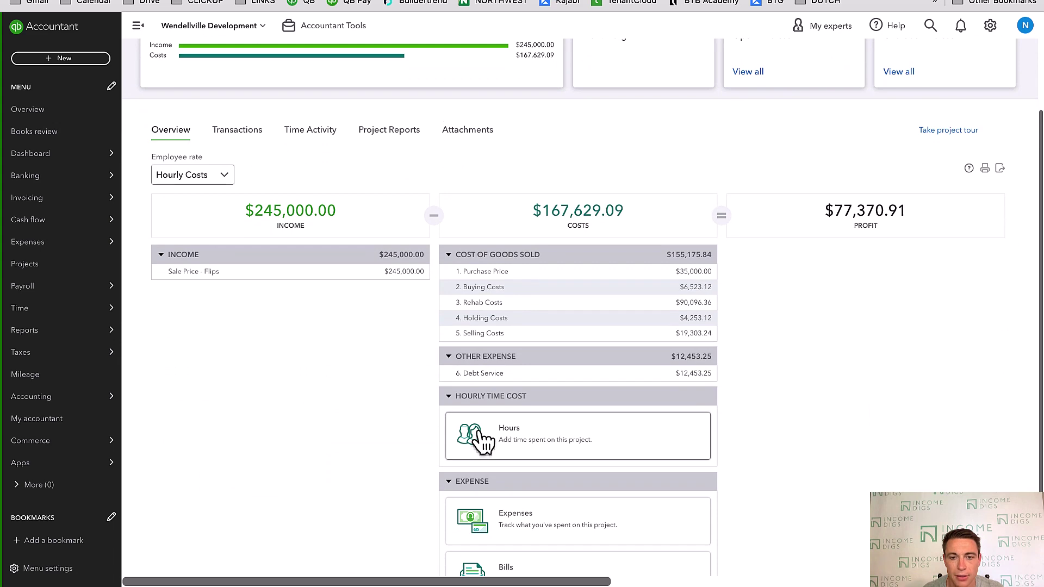
{"action": "scroll", "coordinate": [479, 434], "scroll_direction": "up", "scroll_amount": 3}
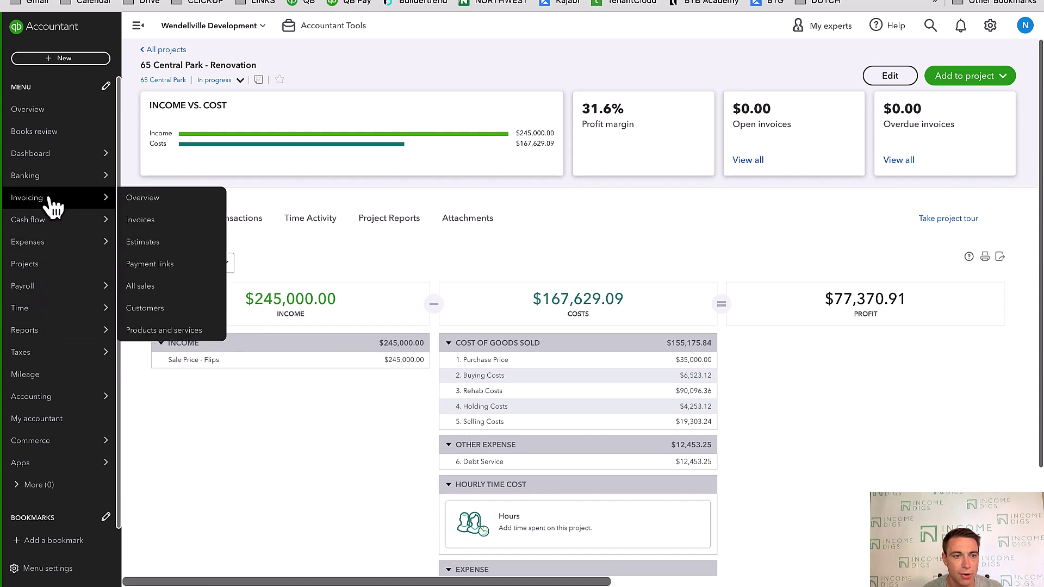
- Open the Profit and Loss report from the standard reports
{"action": "mouse_move", "coordinate": [52, 180]}
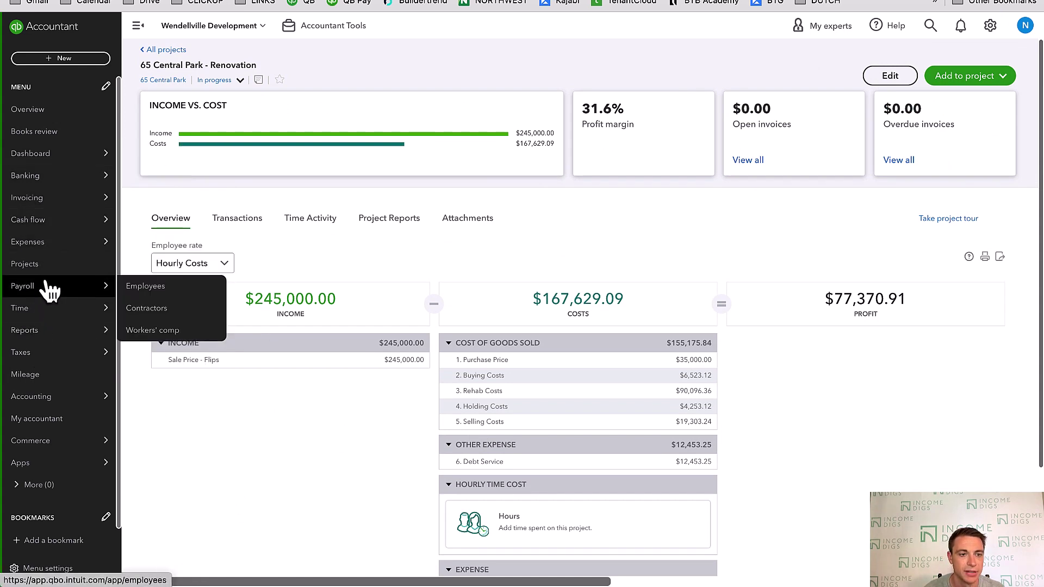
{"action": "mouse_move", "coordinate": [48, 313]}
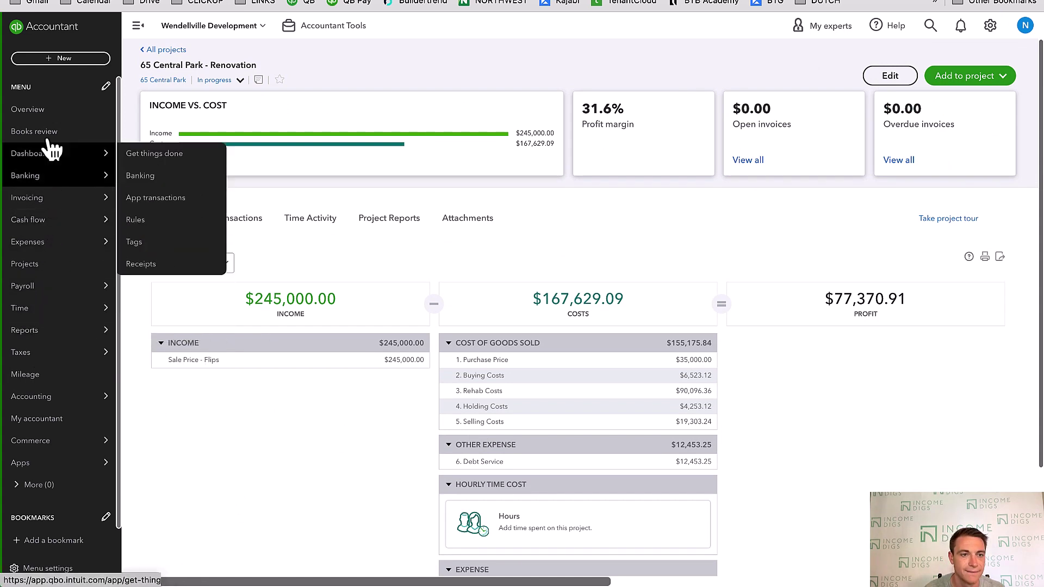
{"action": "mouse_move", "coordinate": [57, 157]}
{"action": "left_click", "coordinate": [71, 331]}
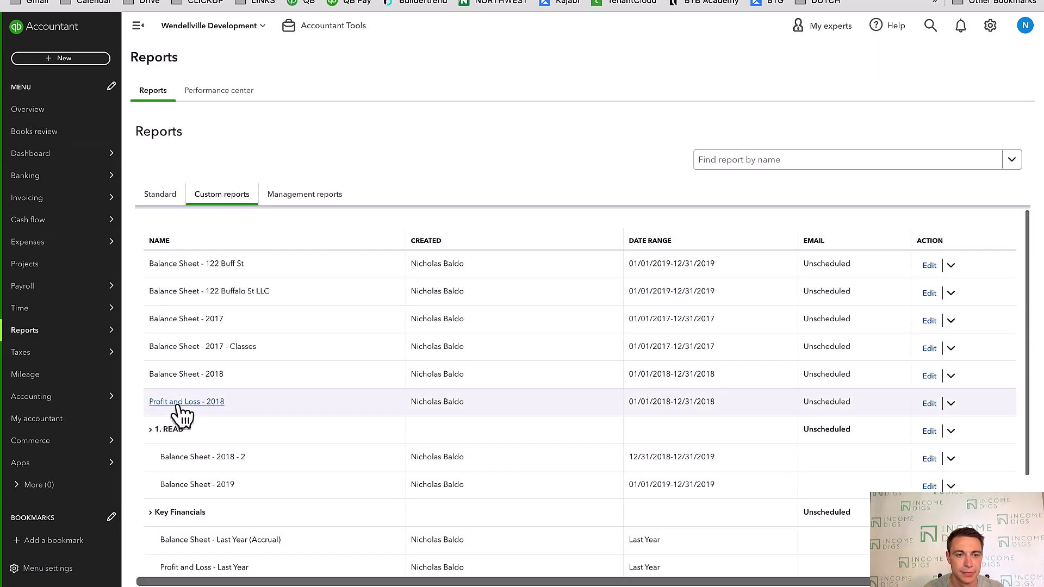
{"action": "left_click", "coordinate": [158, 196]}
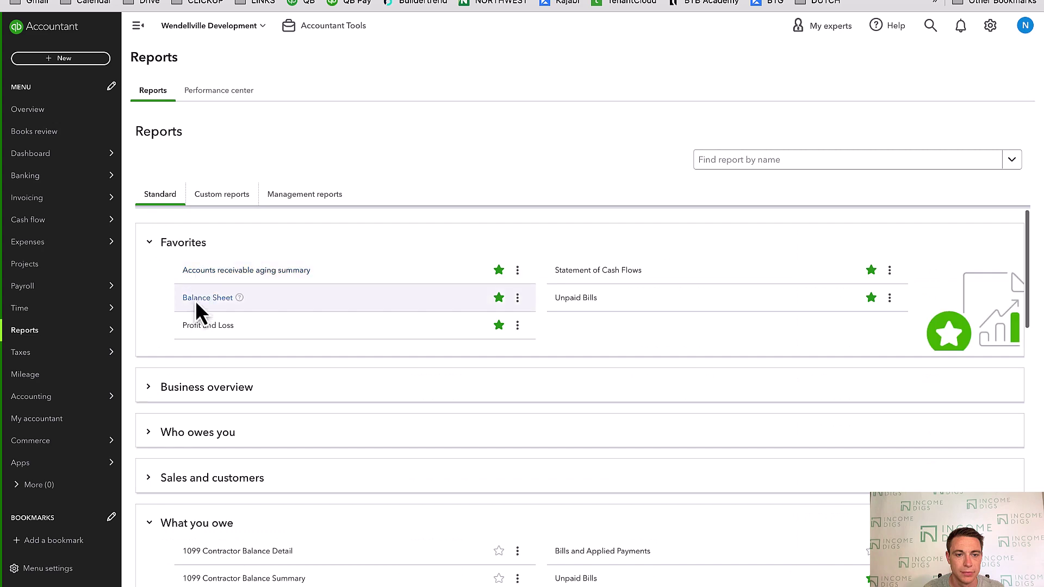
{"action": "left_click", "coordinate": [196, 326]}
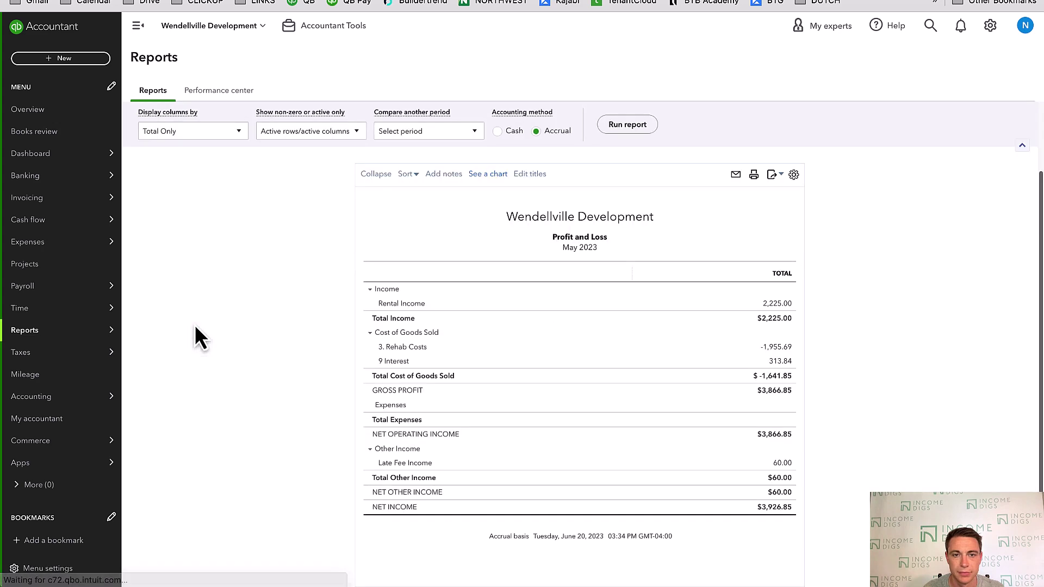
- Set the Profit and Loss report's end date to 06/30/2023 and run the report
{"action": "left_click", "coordinate": [423, 173]}
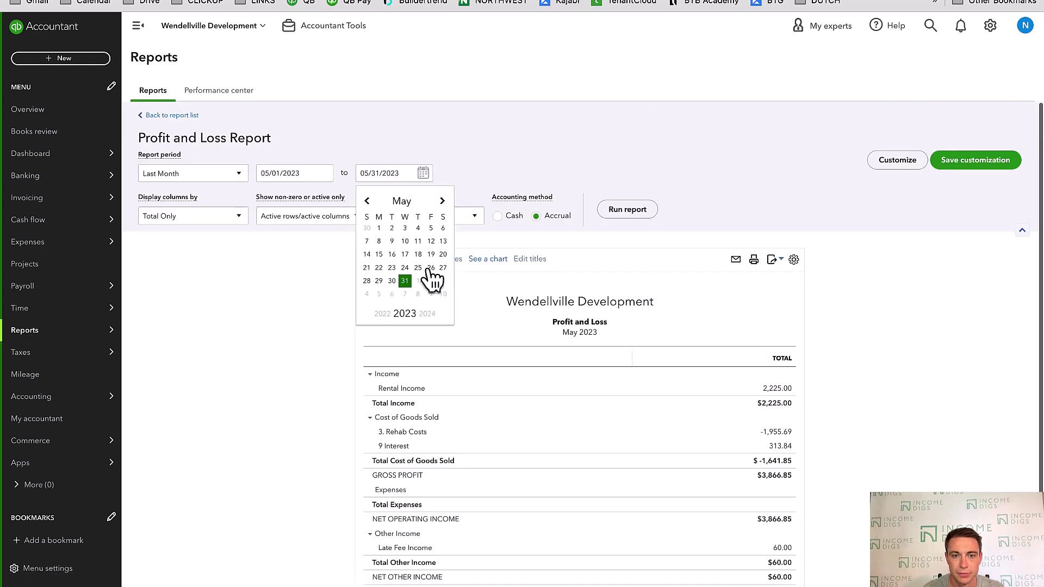
{"action": "left_click", "coordinate": [423, 278]}
{"action": "left_click", "coordinate": [423, 173]}
{"action": "left_click", "coordinate": [442, 201]}
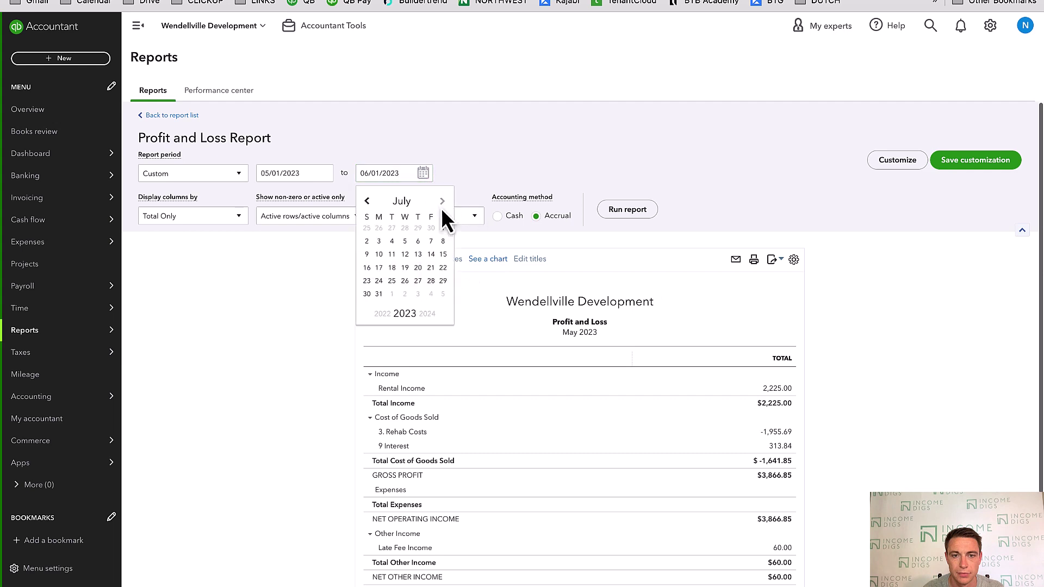
{"action": "left_click", "coordinate": [367, 201]}
{"action": "left_click", "coordinate": [367, 201]}
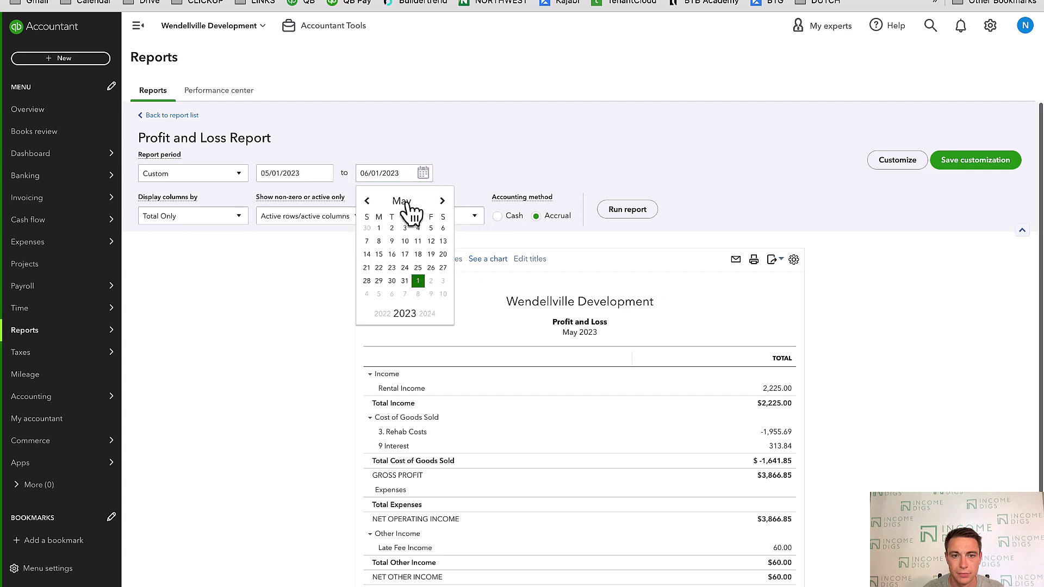
{"action": "left_click", "coordinate": [442, 201]}
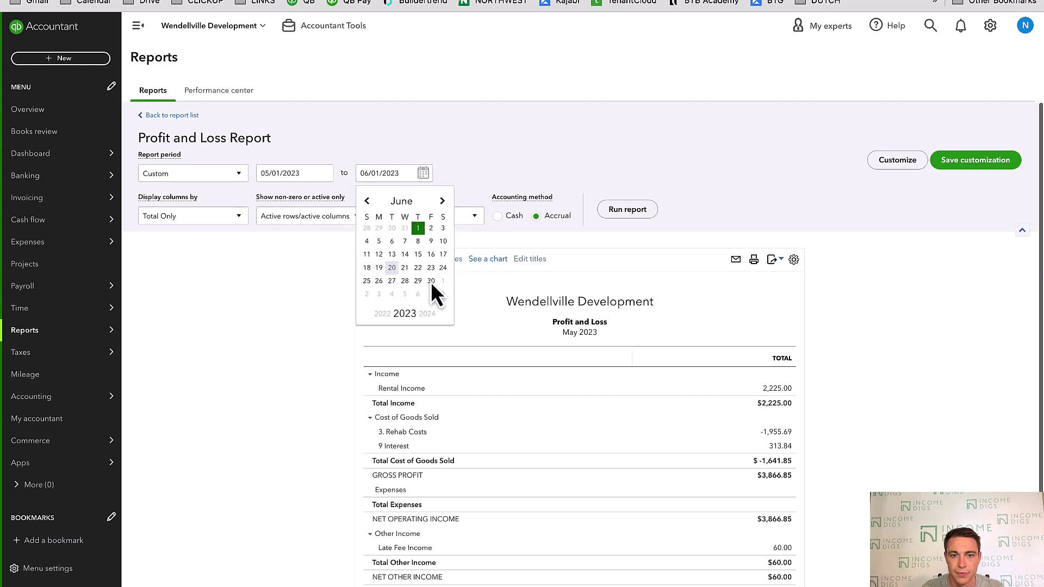
{"action": "left_click", "coordinate": [430, 281]}
{"action": "left_click", "coordinate": [612, 216]}
{"action": "scroll", "coordinate": [600, 223], "scroll_direction": "down", "scroll_amount": 2}
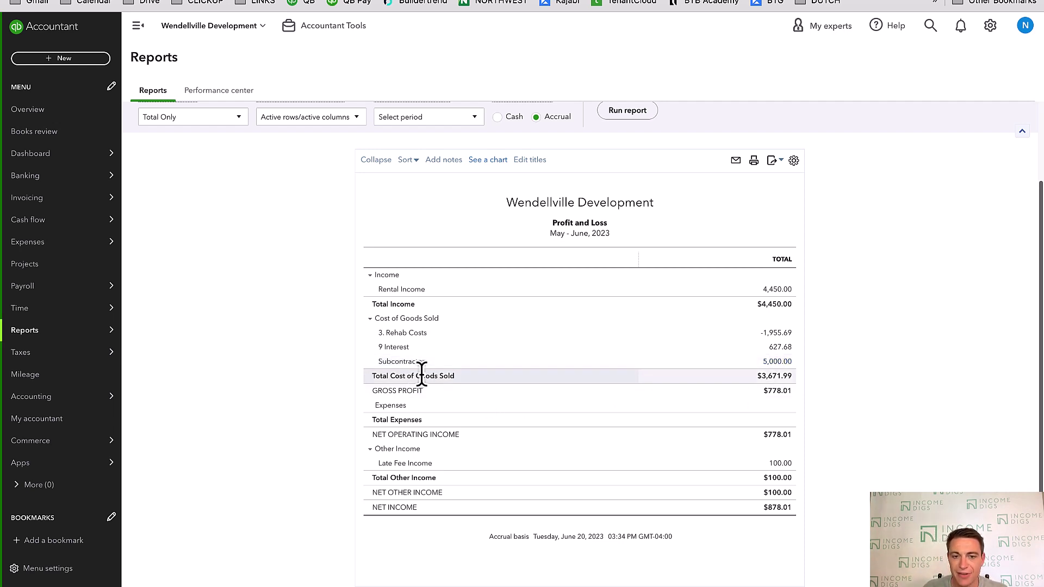
- Open the transactions behind the Subcontractors total, and rerun the report grouped by Product/Service
{"action": "left_click", "coordinate": [777, 362]}
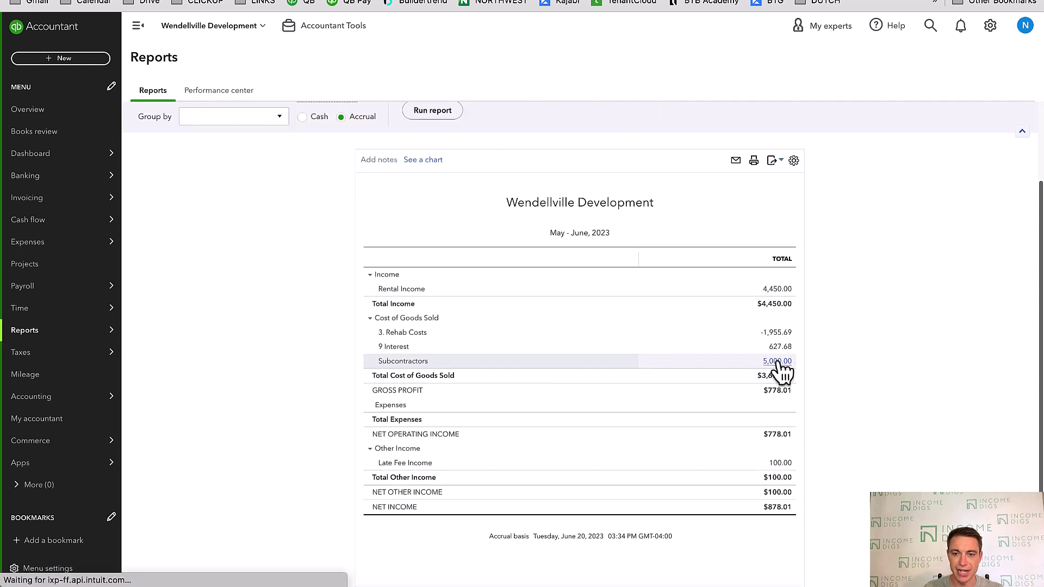
{"action": "left_click", "coordinate": [207, 215]}
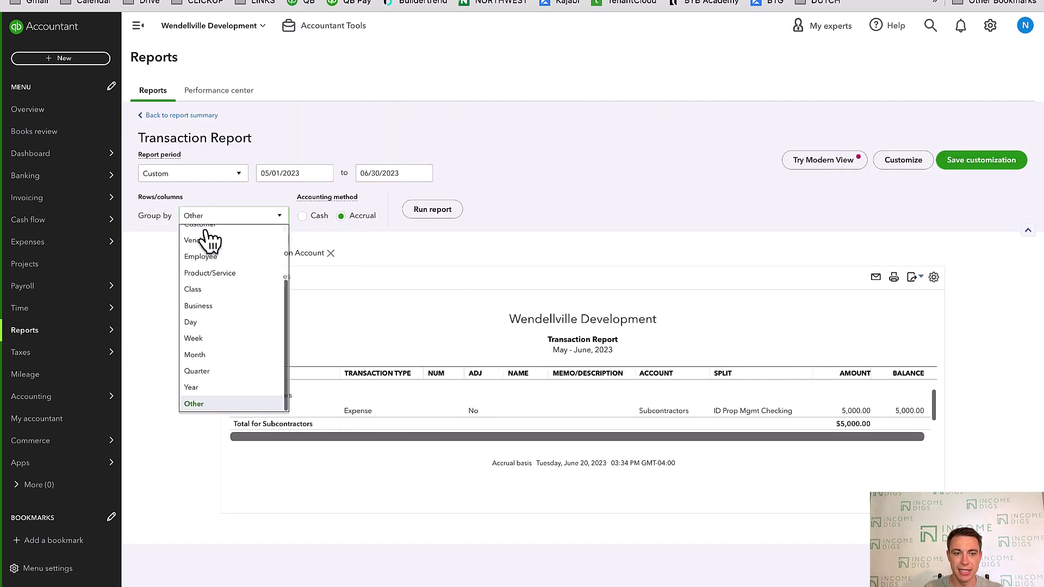
{"action": "left_click", "coordinate": [228, 282]}
{"action": "left_click", "coordinate": [425, 209]}
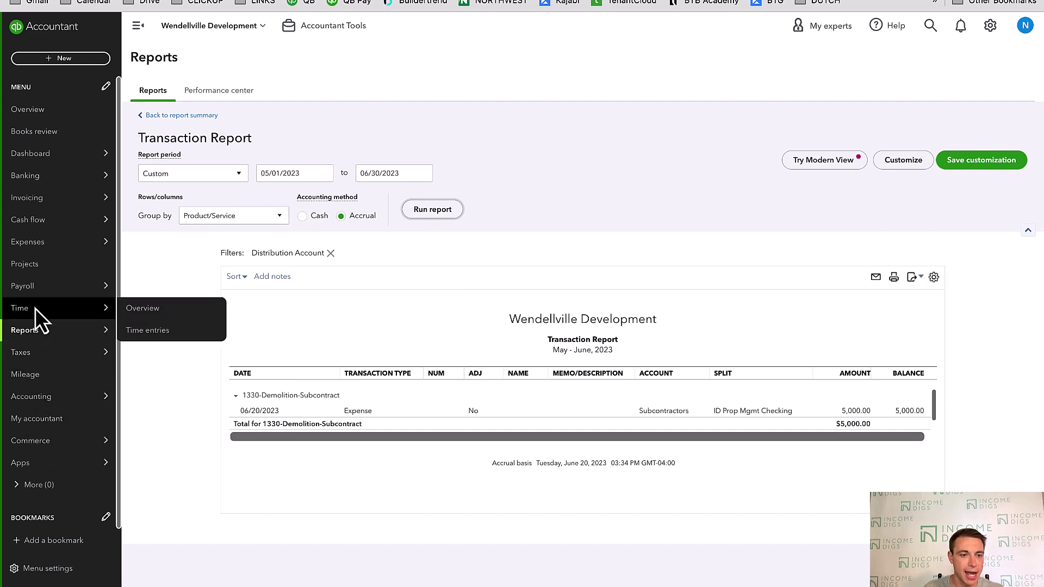
- Open the transactions behind 3. Rehab Costs in the 65 Central Park - Renovation project
{"action": "left_click", "coordinate": [46, 263]}
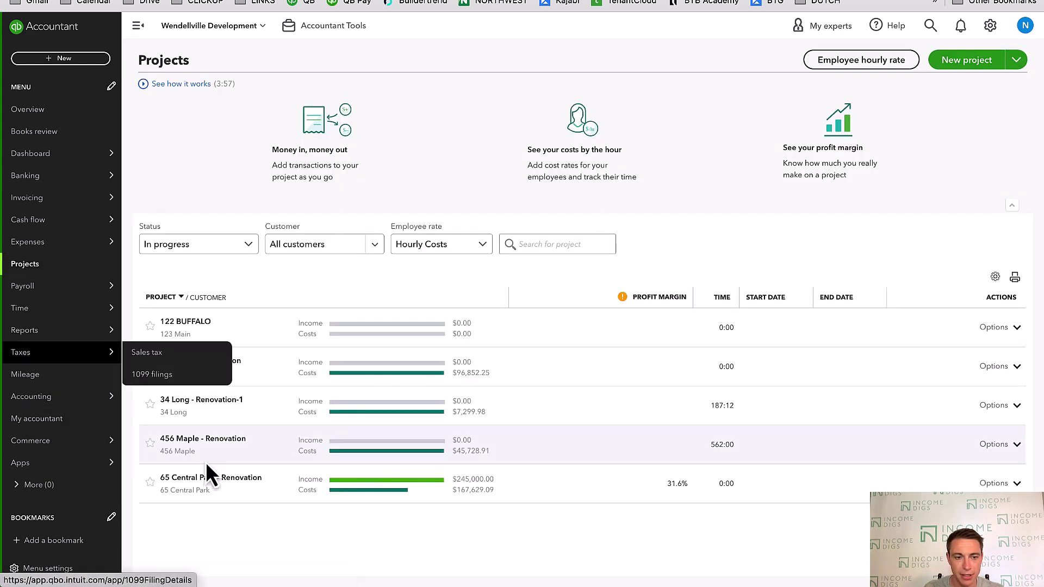
{"action": "left_click", "coordinate": [205, 479]}
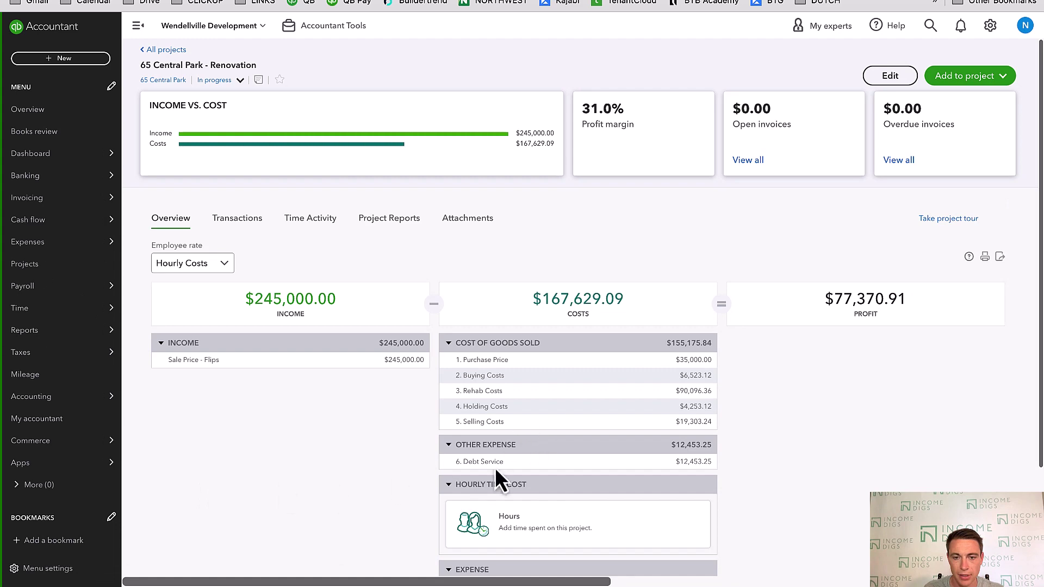
{"action": "left_click", "coordinate": [476, 392]}
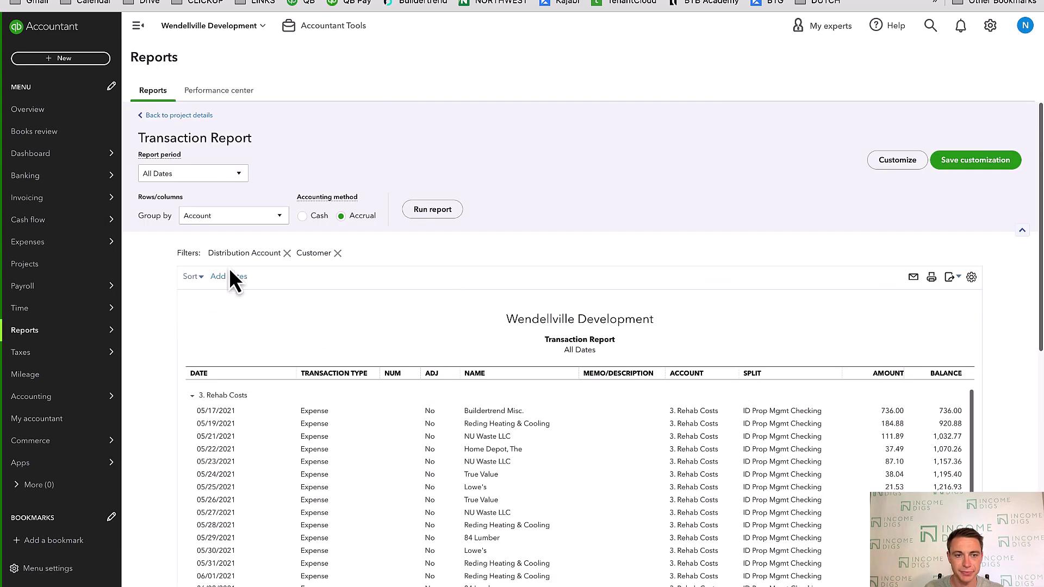
- Rerun the project's Rehab Costs transaction report grouped by Product/Service and review the transactions under each cost code
{"action": "left_click", "coordinate": [233, 216]}
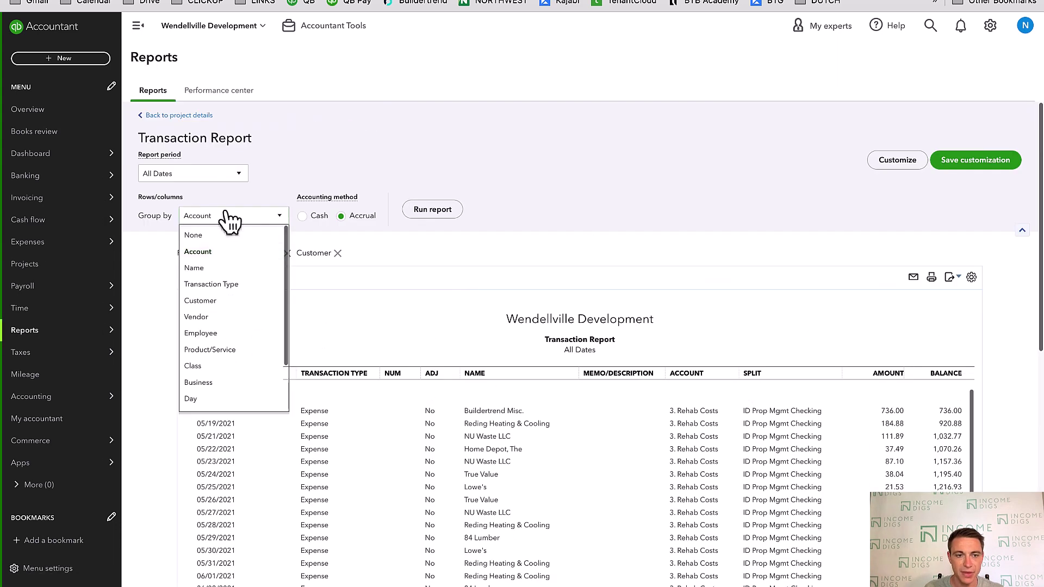
{"action": "left_click", "coordinate": [220, 354]}
{"action": "left_click", "coordinate": [434, 210]}
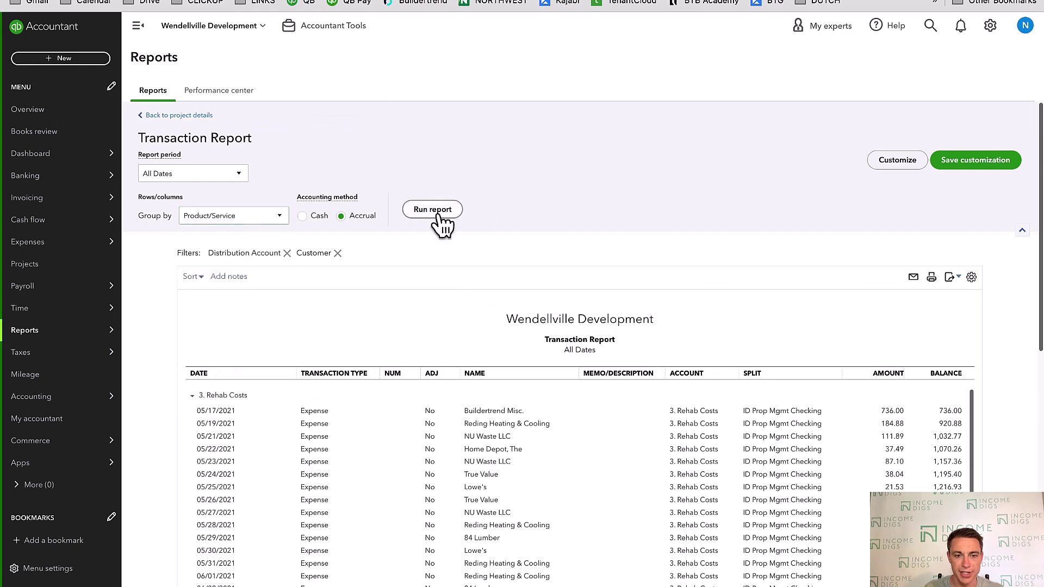
{"action": "scroll", "coordinate": [419, 234], "scroll_direction": "down", "scroll_amount": 3}
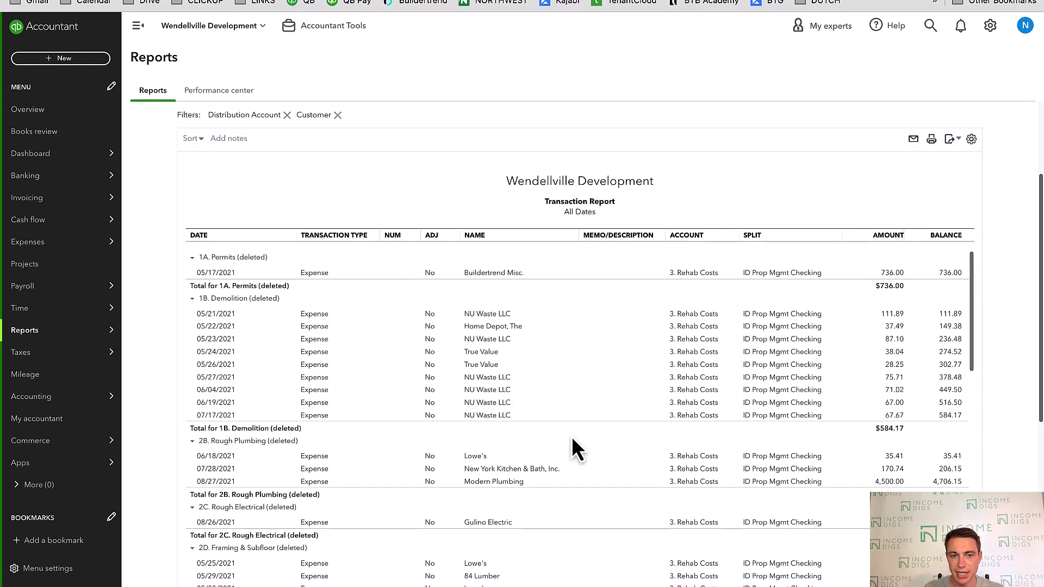
{"action": "scroll", "coordinate": [572, 438], "scroll_direction": "down", "scroll_amount": 10}
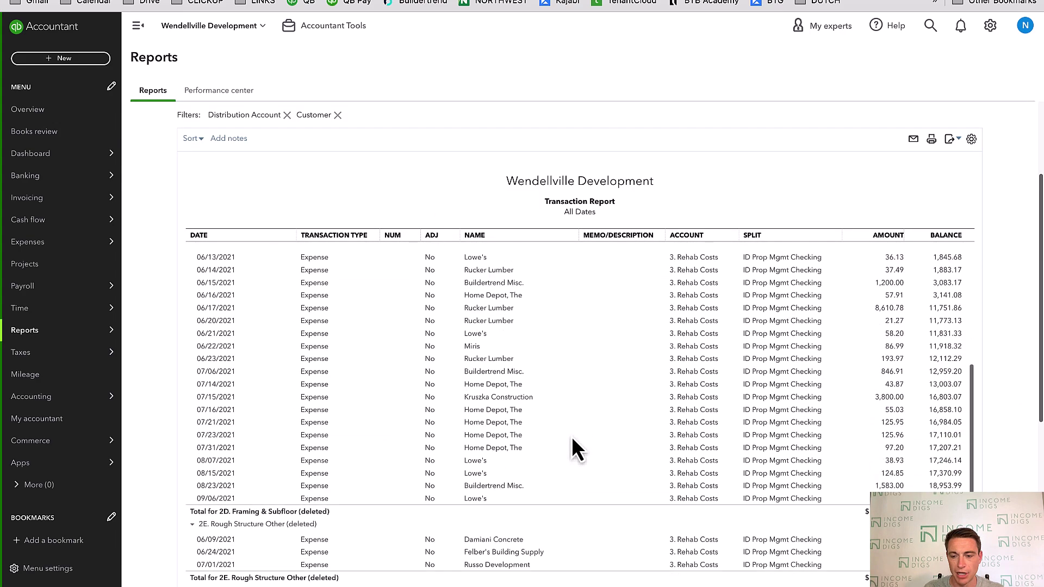
{"action": "scroll", "coordinate": [572, 436], "scroll_direction": "down", "scroll_amount": 15}
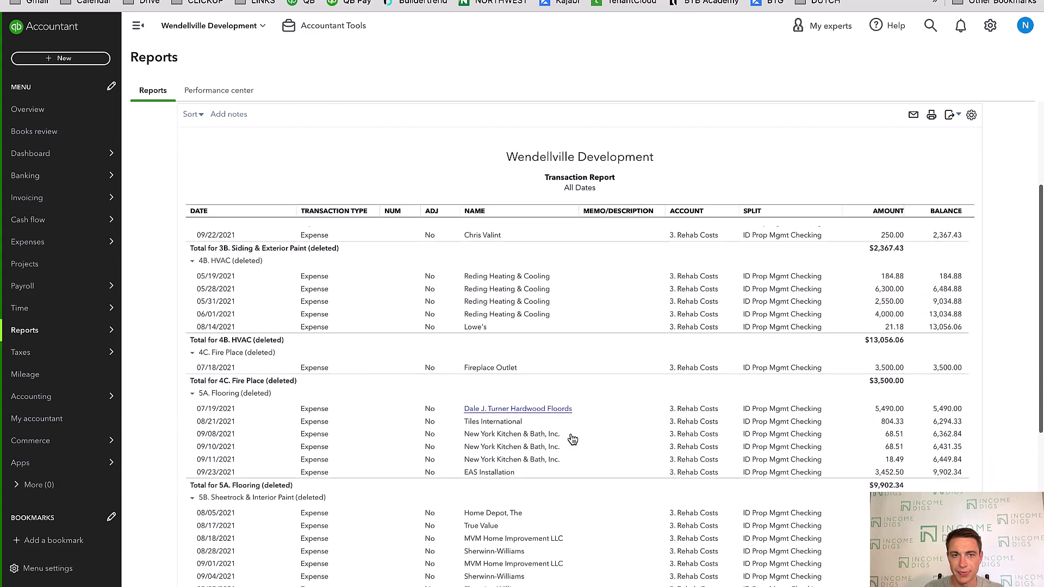
{"action": "scroll", "coordinate": [572, 437], "scroll_direction": "down", "scroll_amount": 3}
{"action": "scroll", "coordinate": [484, 379], "scroll_direction": "up", "scroll_amount": 10}
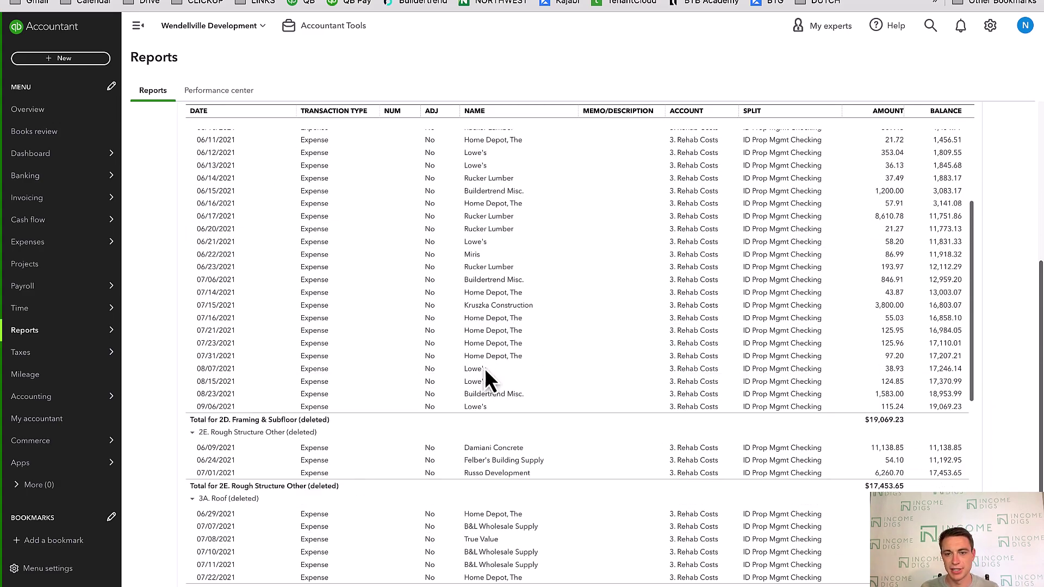
{"action": "scroll", "coordinate": [485, 370], "scroll_direction": "up", "scroll_amount": 12}
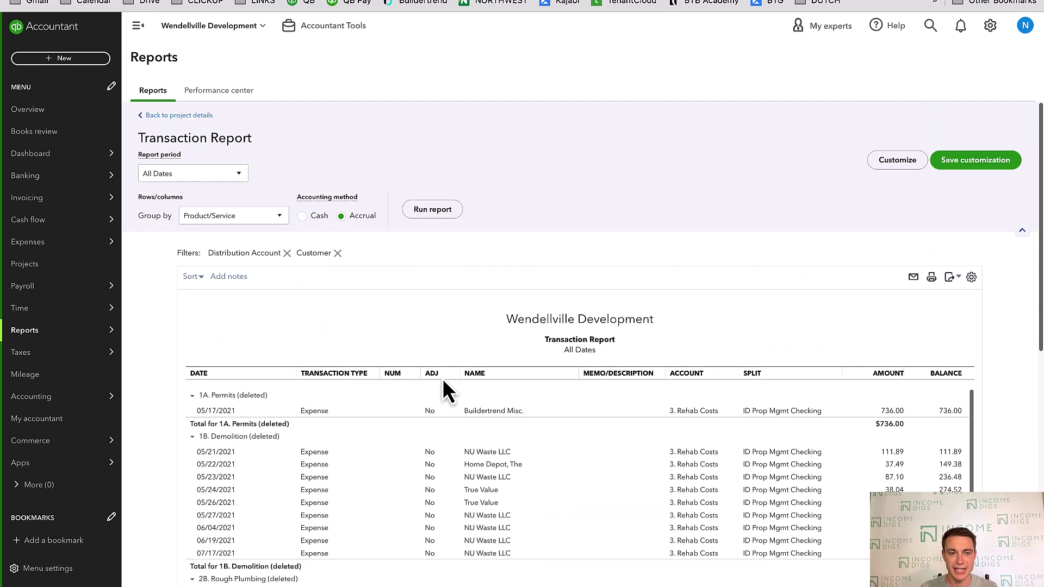
- Open the product category management page for the Products and Services list
{"action": "left_click", "coordinate": [990, 25]}
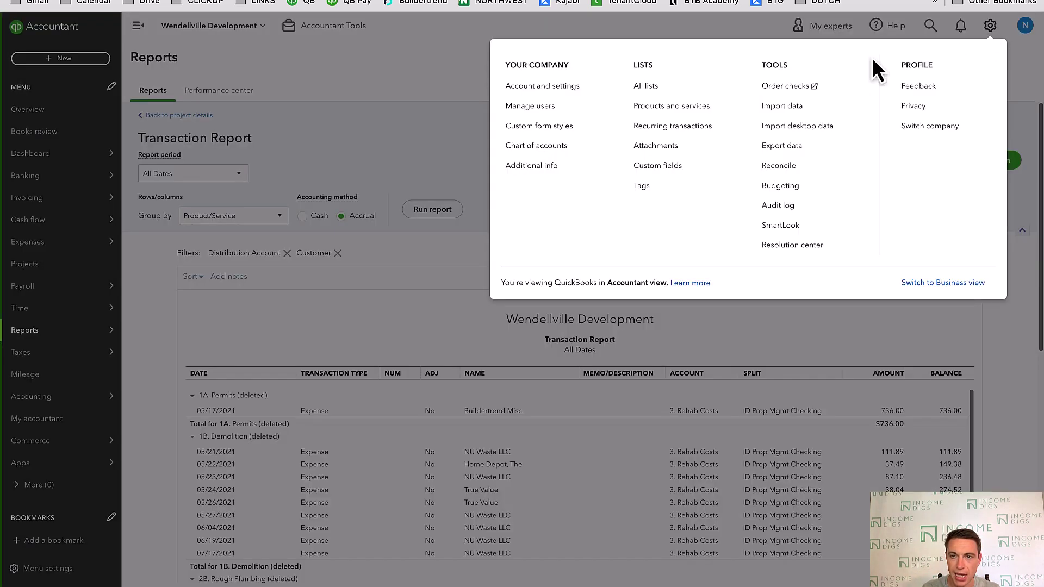
{"action": "left_click", "coordinate": [693, 112]}
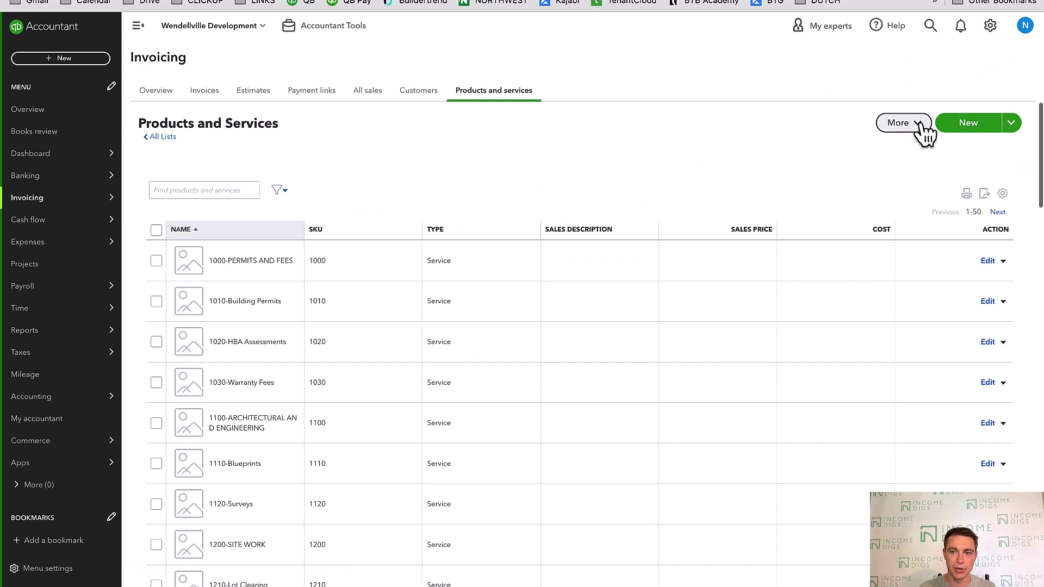
{"action": "left_click", "coordinate": [1011, 123]}
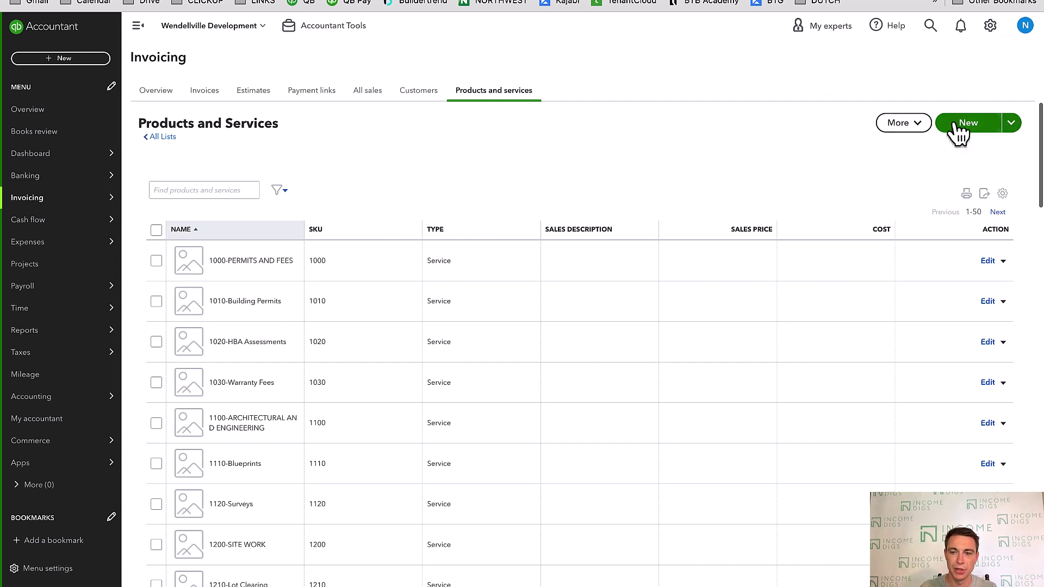
{"action": "left_click", "coordinate": [916, 131]}
{"action": "left_click", "coordinate": [919, 75]}
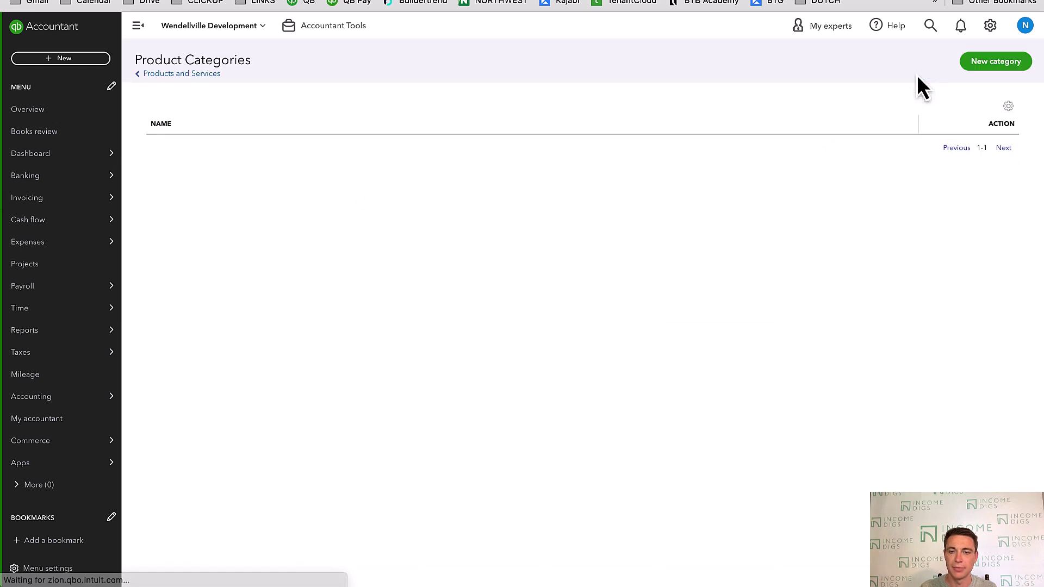
- Create a product category named 01 - PREP & PRELIM
{"action": "left_click", "coordinate": [1005, 79]}
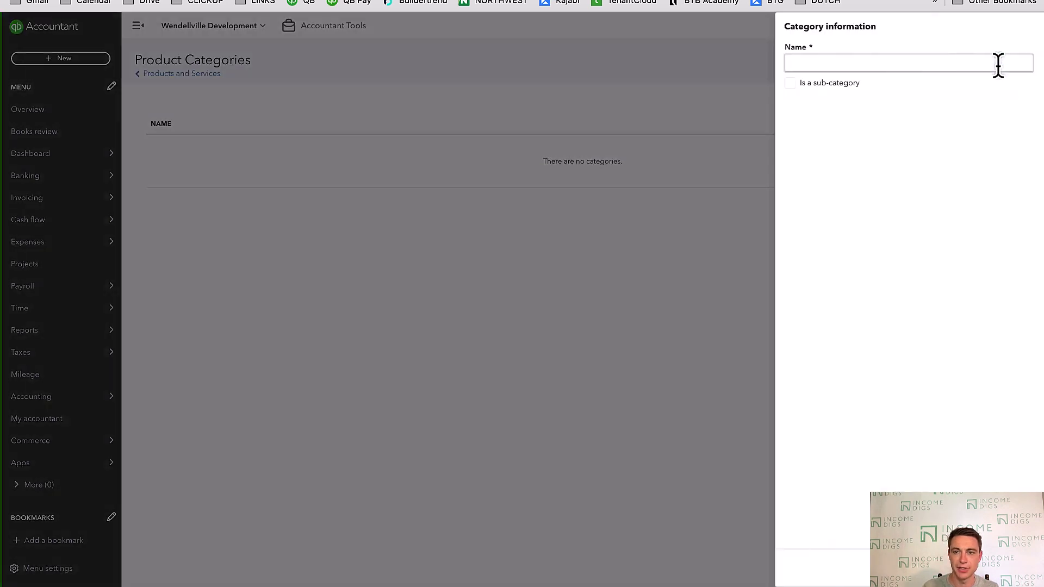
{"action": "type", "text": "cons"}
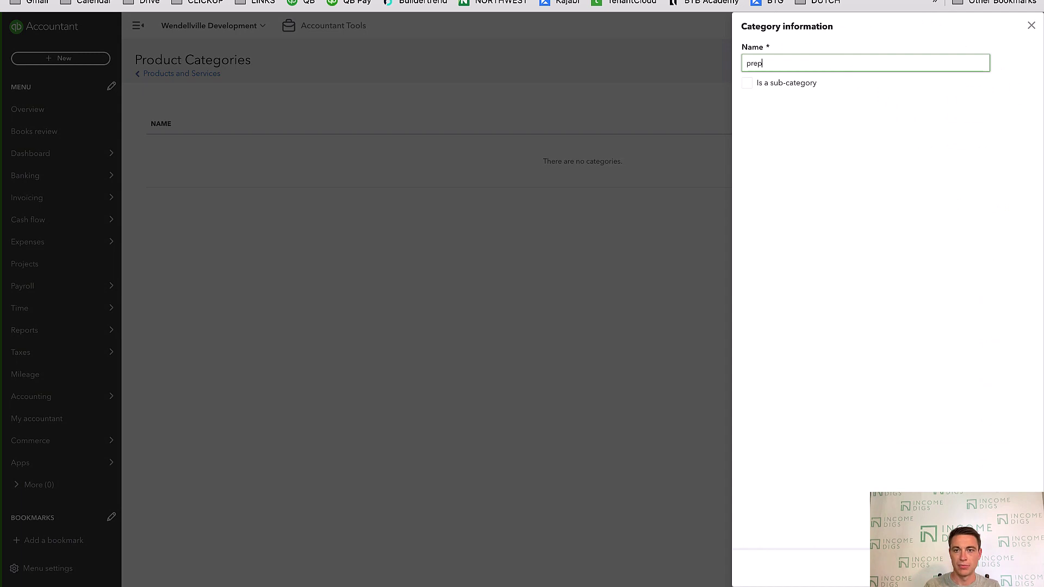
{"action": "key", "text": "ctrl+a"}
{"action": "type", "text": "01 - PREP & P"}
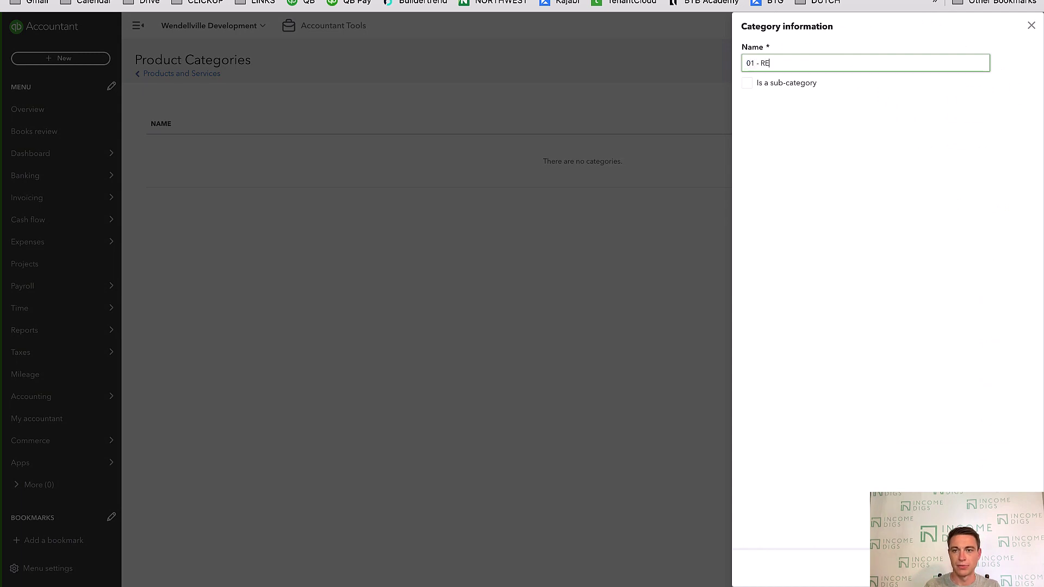
{"action": "type", "text": "RELIM"}
{"action": "key", "text": "Return"}
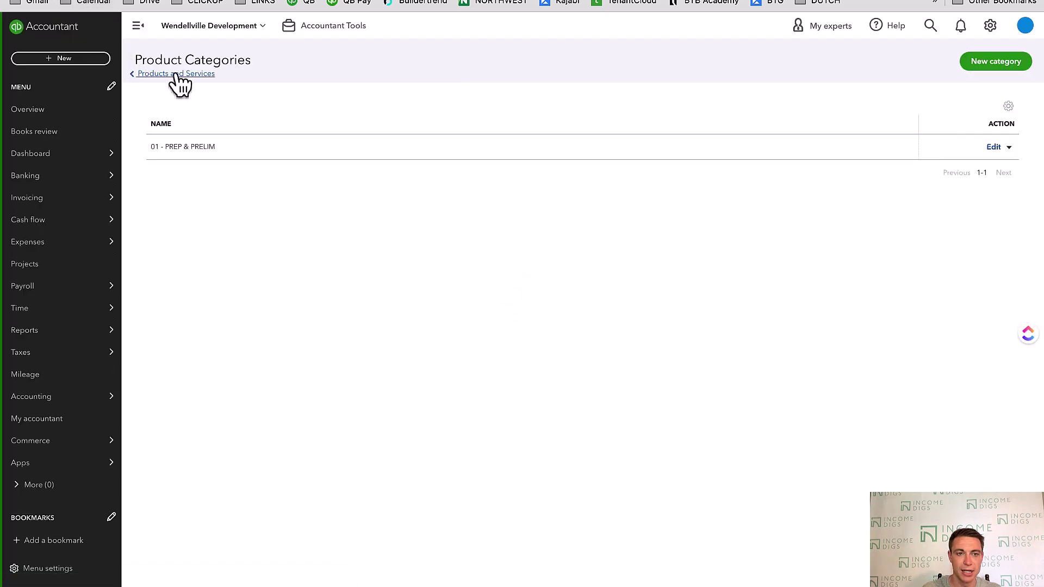
- Assign the 01 - PREP & PRELIM category to the items 1000-PERMITS AND FEES, 1010-Building Permits, 1020-HBA Assessments and 1030-Warranty Fees
{"action": "left_click", "coordinate": [175, 75]}
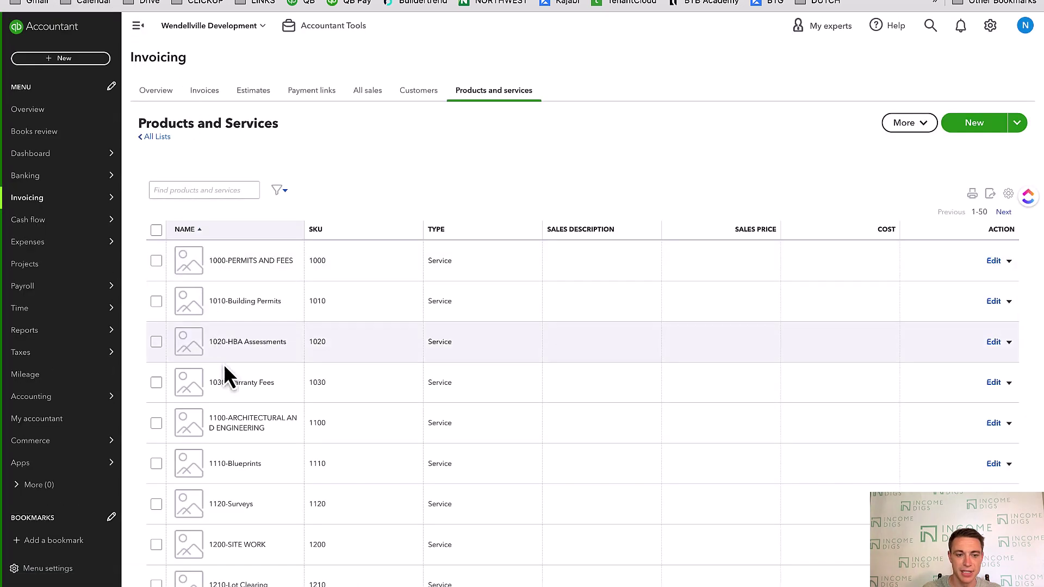
{"action": "scroll", "coordinate": [223, 378], "scroll_direction": "down", "scroll_amount": 2}
{"action": "scroll", "coordinate": [224, 371], "scroll_direction": "down", "scroll_amount": 4}
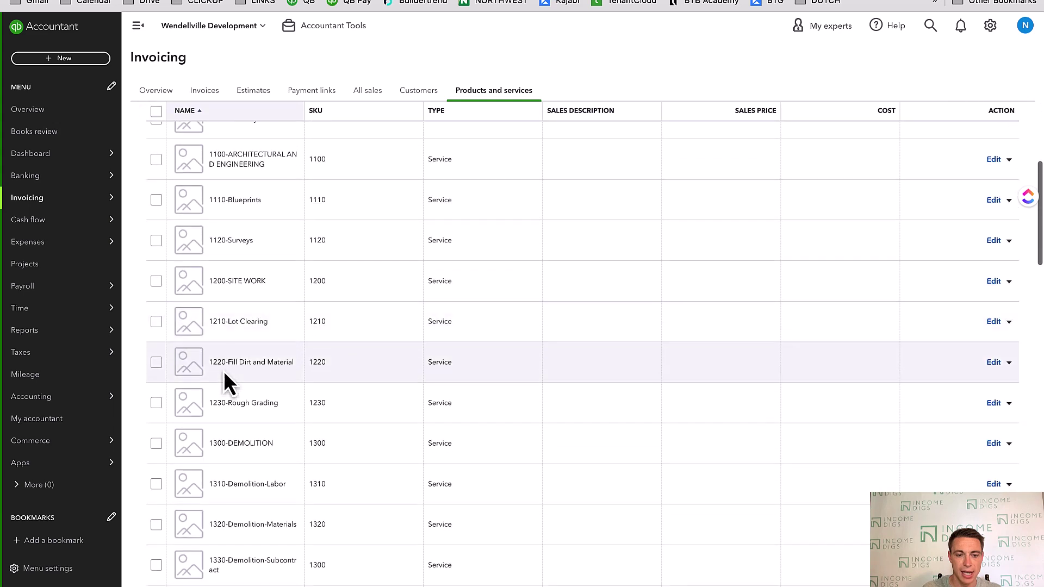
{"action": "scroll", "coordinate": [224, 371], "scroll_direction": "up", "scroll_amount": 6}
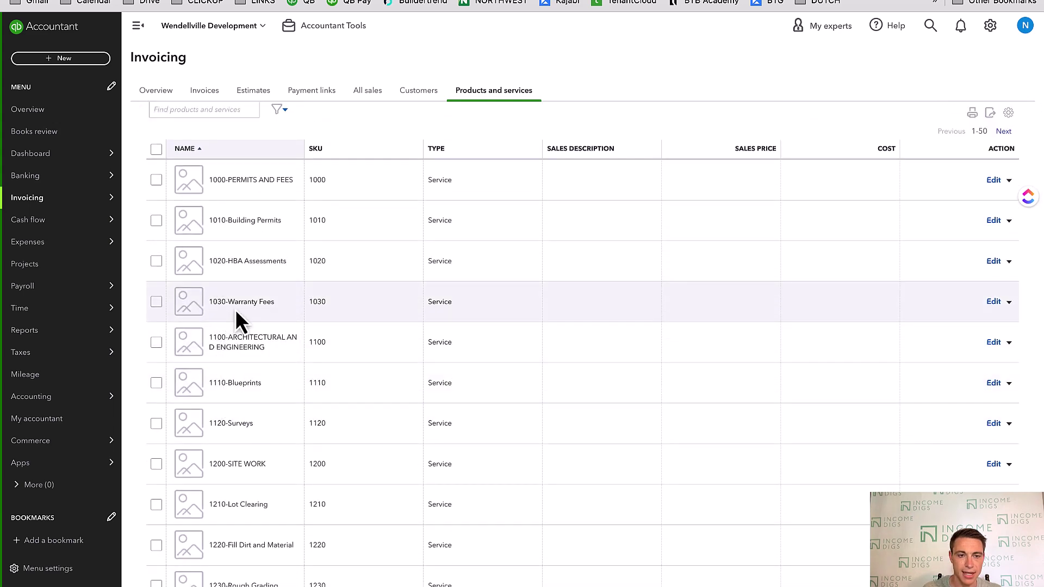
{"action": "left_click", "coordinate": [157, 303]}
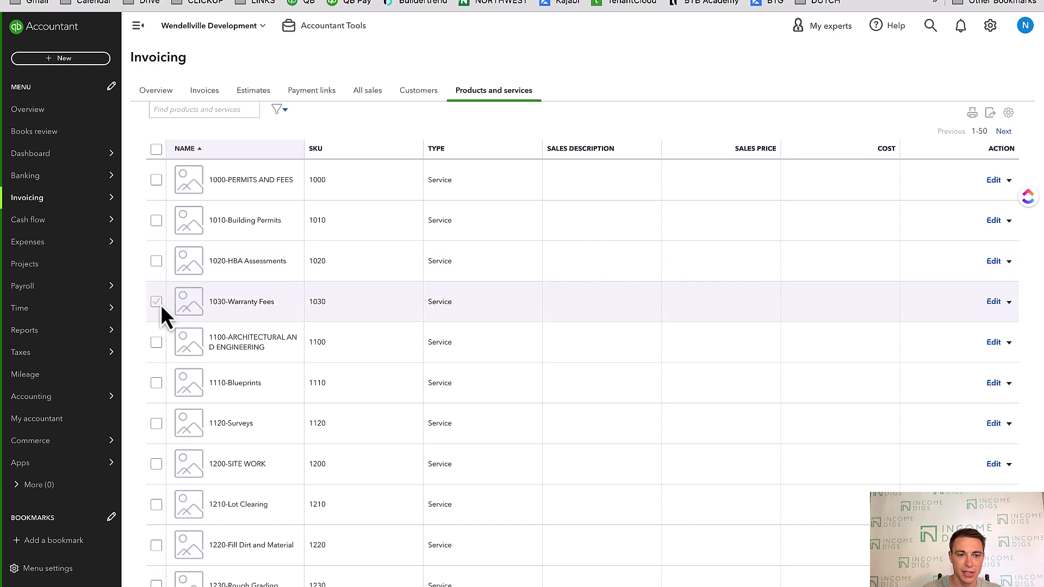
{"action": "left_click", "coordinate": [157, 262]}
{"action": "left_click", "coordinate": [157, 220]}
{"action": "left_click", "coordinate": [157, 180]}
{"action": "scroll", "coordinate": [870, 190], "scroll_direction": "up", "scroll_amount": 2}
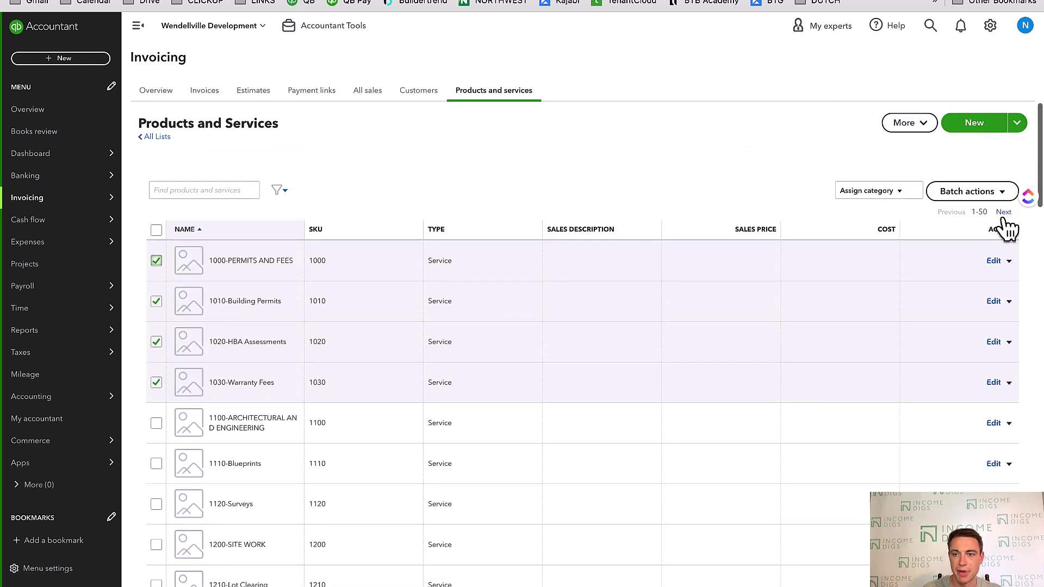
{"action": "left_click", "coordinate": [973, 192]}
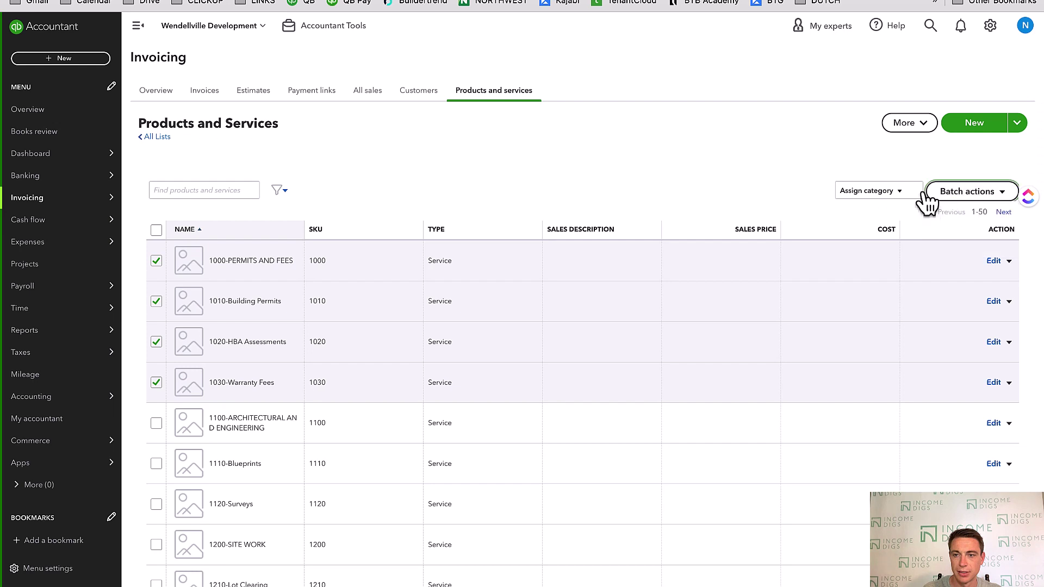
{"action": "left_click", "coordinate": [881, 191]}
{"action": "left_click", "coordinate": [870, 233]}
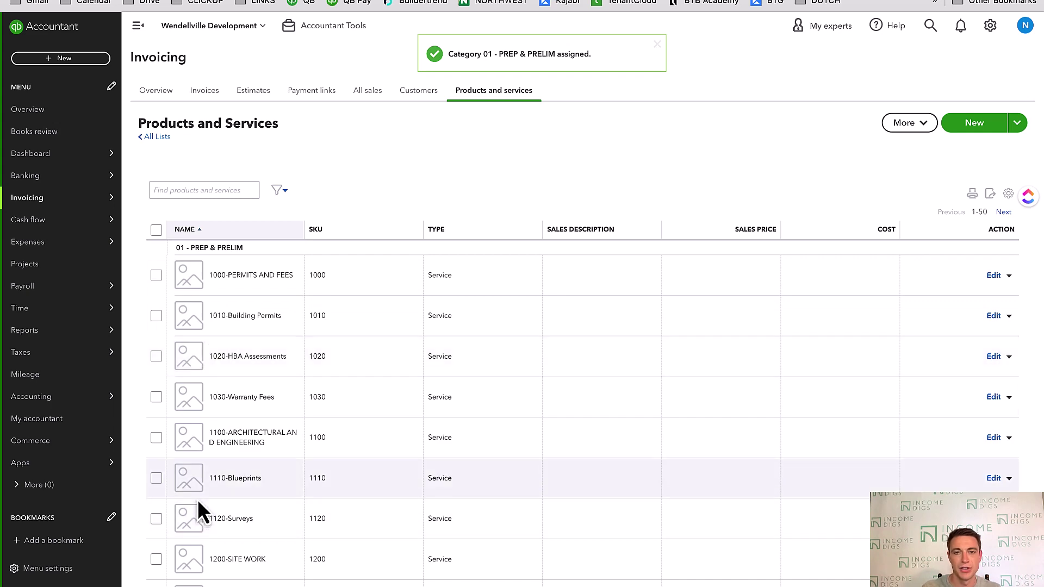
{"action": "scroll", "coordinate": [210, 427], "scroll_direction": "down", "scroll_amount": 3}
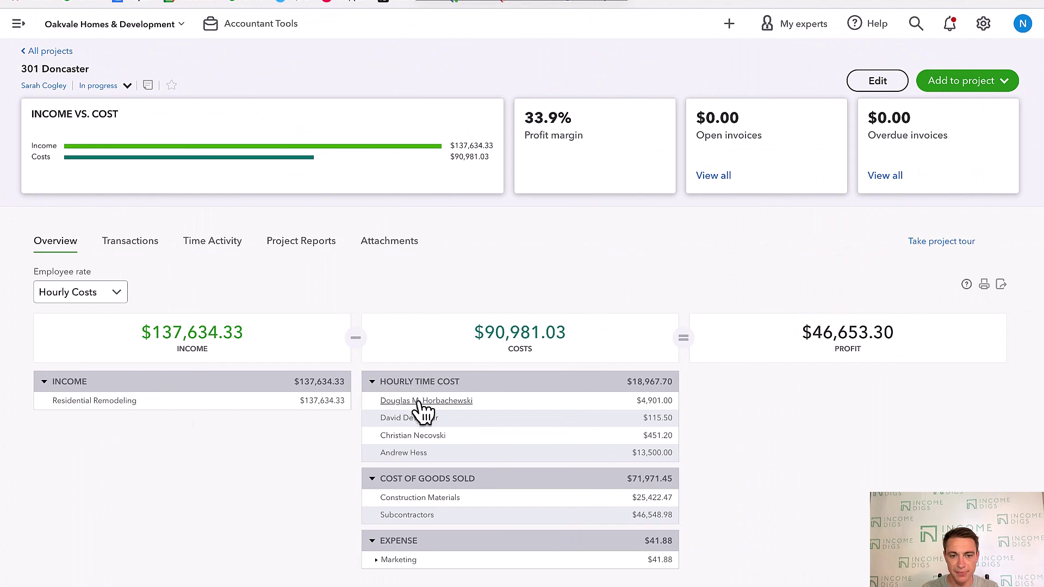
- Open the Cost of Goods Sold transactions of the Oakvale Homes & Development project and run the report grouped by Product/Service
{"action": "left_click", "coordinate": [371, 382]}
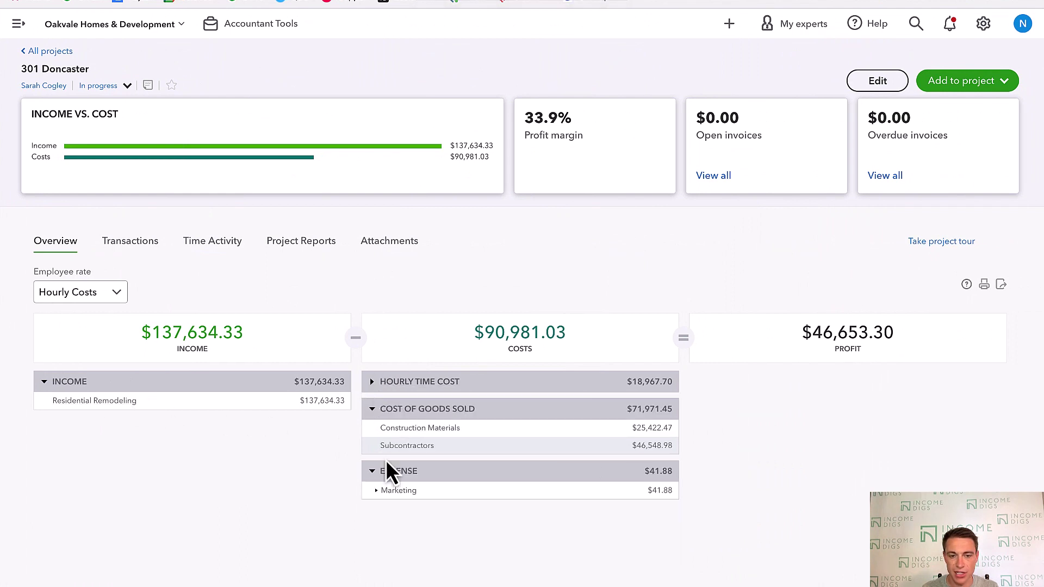
{"action": "left_click", "coordinate": [650, 410]}
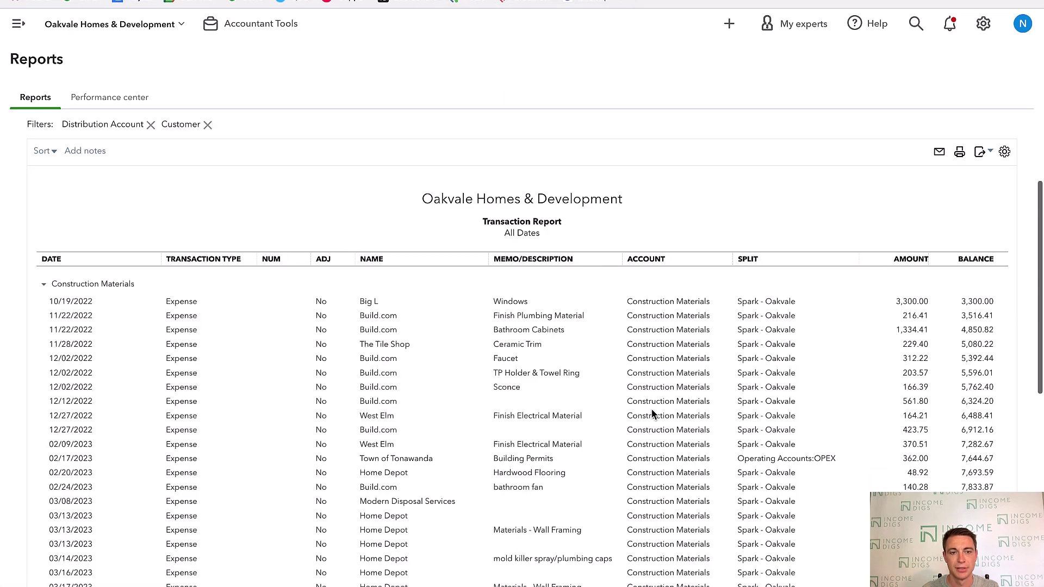
{"action": "left_click", "coordinate": [92, 243]}
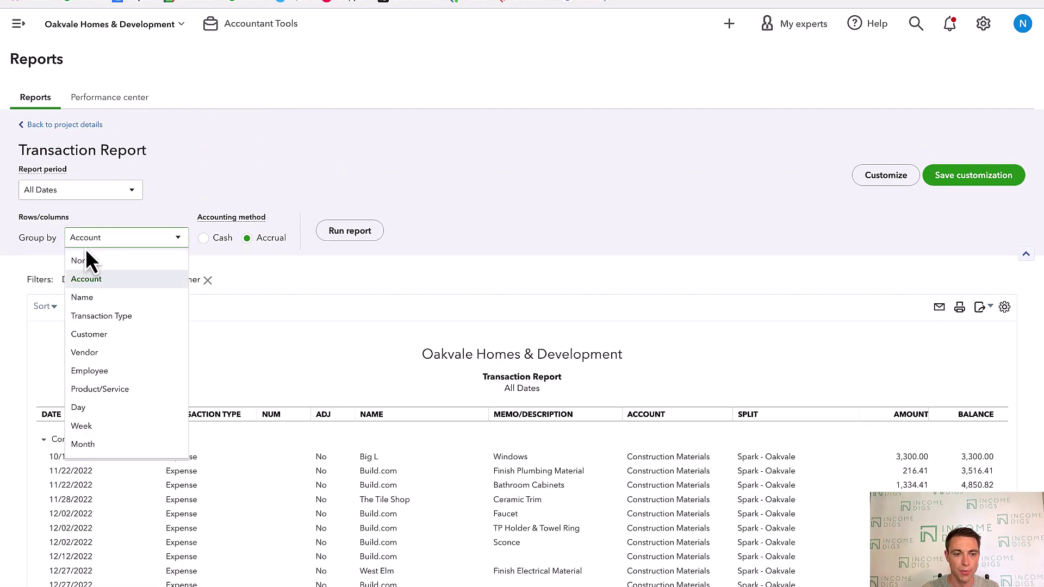
{"action": "left_click", "coordinate": [94, 390]}
{"action": "left_click", "coordinate": [363, 240]}
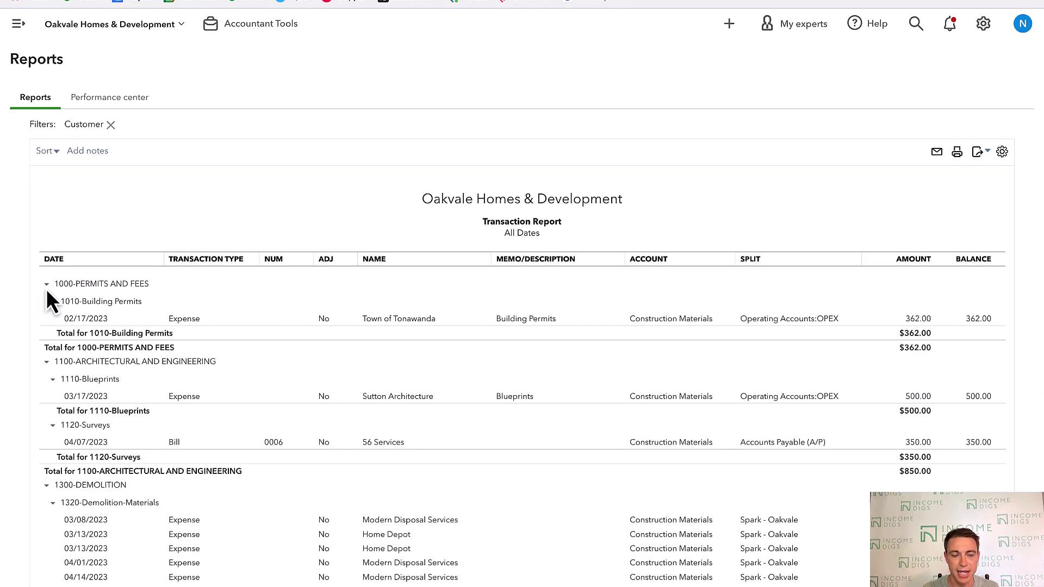
- Collapse the report's cost code groups from 1000-PERMITS AND FEES through 4800-EXTERIOR TRIM to show only their totals
{"action": "left_click", "coordinate": [47, 285]}
{"action": "left_click", "coordinate": [46, 302]}
{"action": "left_click", "coordinate": [47, 318]}
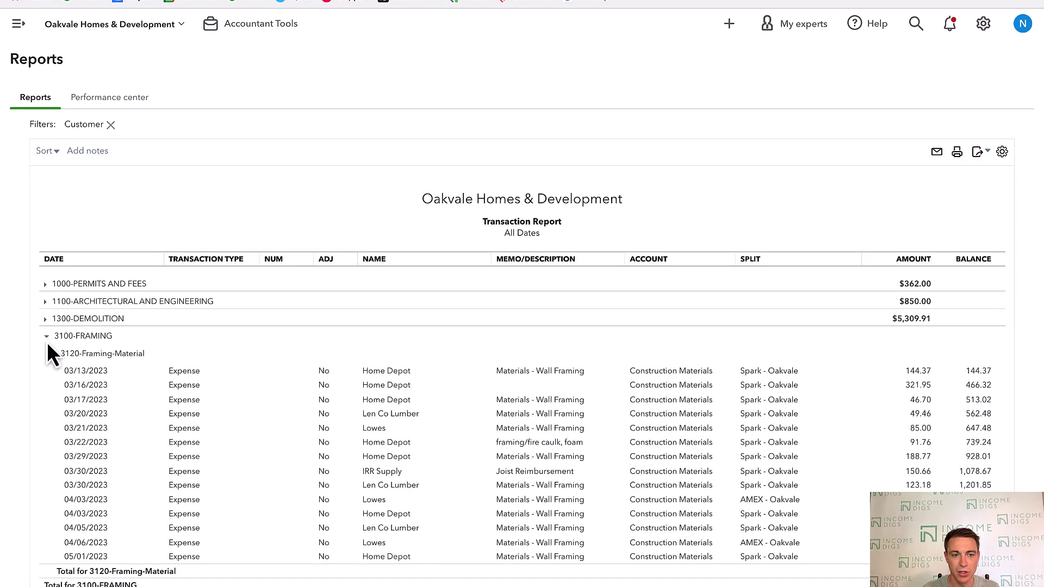
{"action": "left_click", "coordinate": [47, 336]}
{"action": "left_click", "coordinate": [47, 354]}
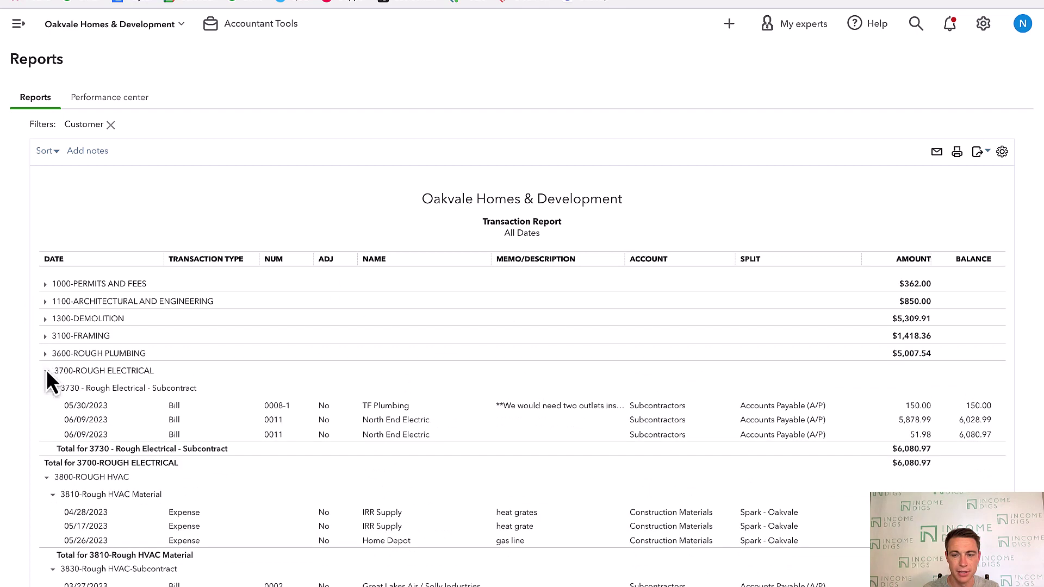
{"action": "left_click", "coordinate": [47, 370]}
{"action": "left_click", "coordinate": [47, 388]}
{"action": "left_click", "coordinate": [47, 405]}
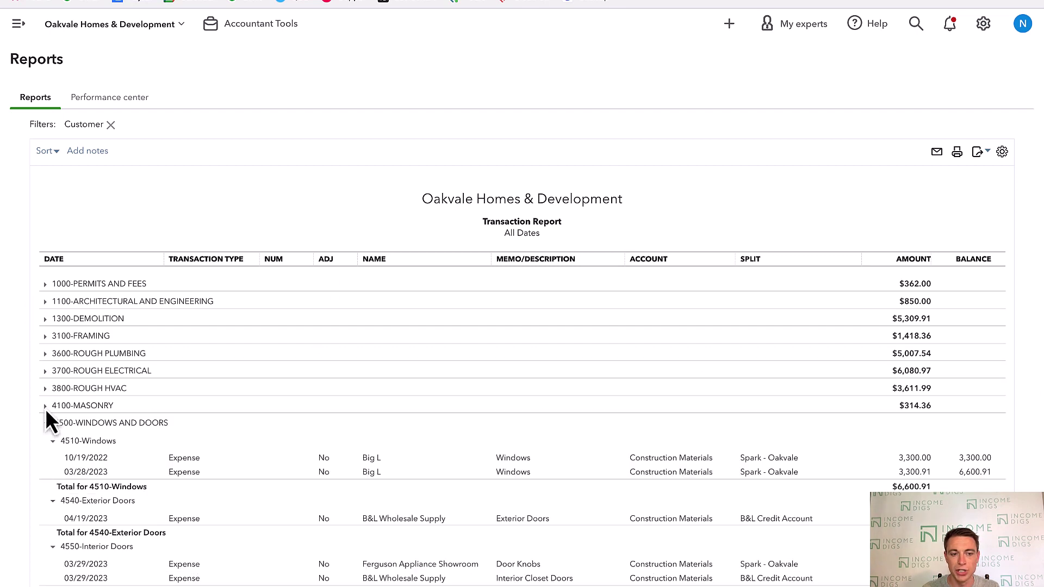
{"action": "left_click", "coordinate": [47, 428]}
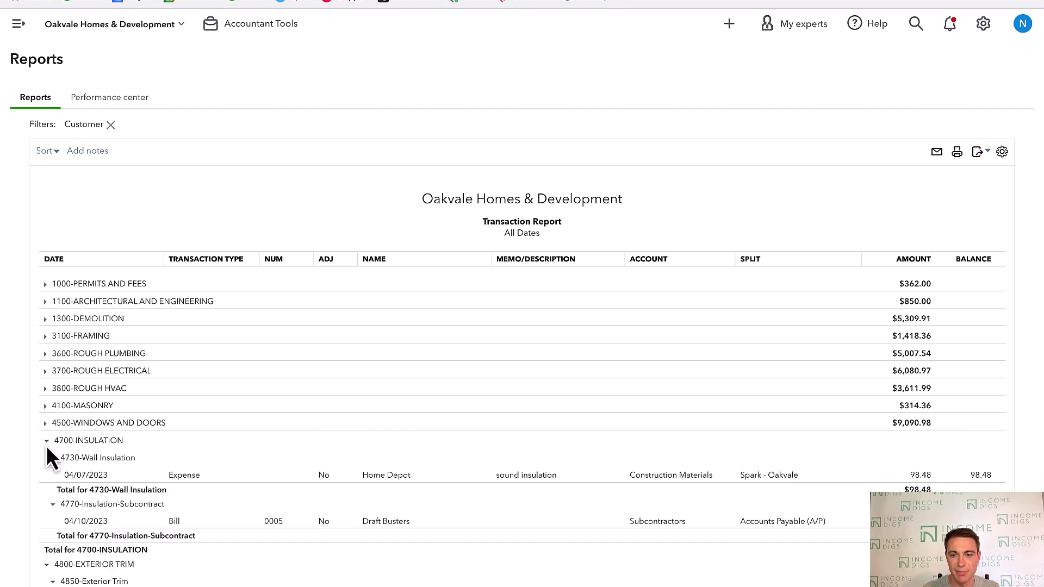
{"action": "left_click", "coordinate": [47, 445]}
{"action": "left_click", "coordinate": [47, 459]}
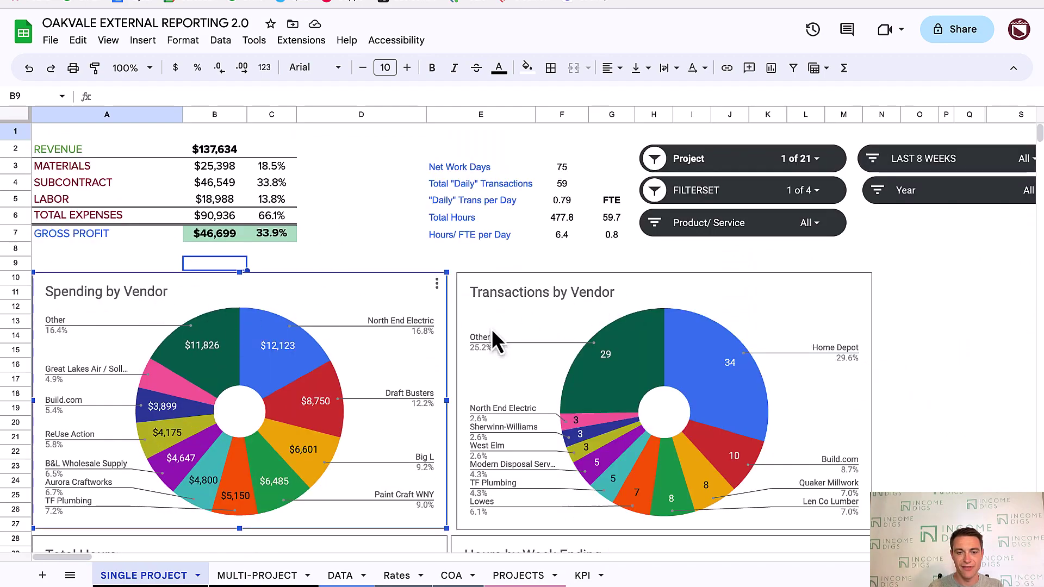
- Examine the vendor spending charts and the cost table on the SINGLE PROJECT sheet of OAKVALE EXTERNAL REPORTING 2.0
{"action": "scroll", "coordinate": [492, 327], "scroll_direction": "down", "scroll_amount": 10}
{"action": "scroll", "coordinate": [493, 337], "scroll_direction": "down", "scroll_amount": 1}
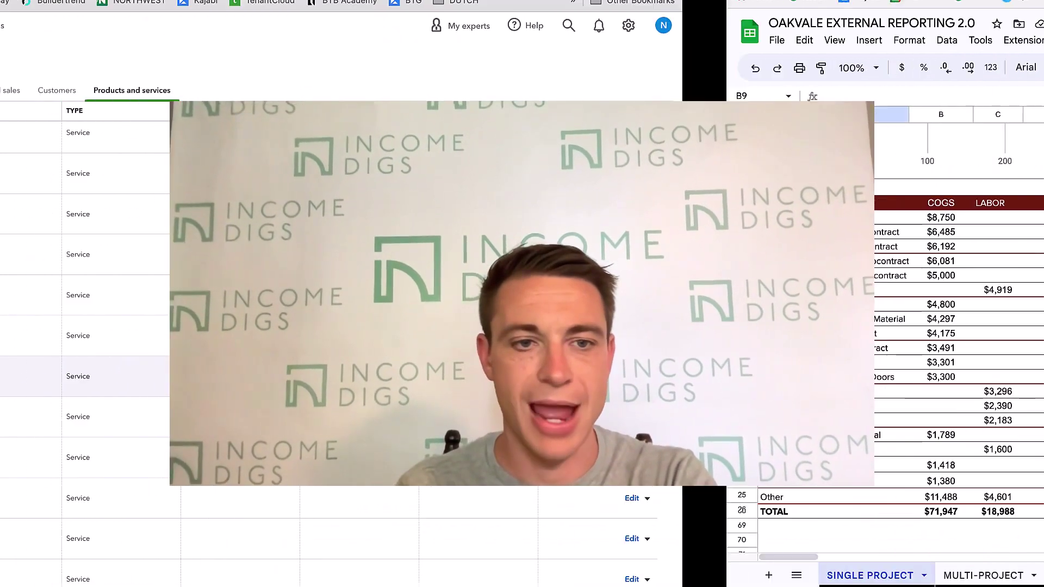
{"action": "scroll", "coordinate": [598, 326], "scroll_direction": "up", "scroll_amount": 3}
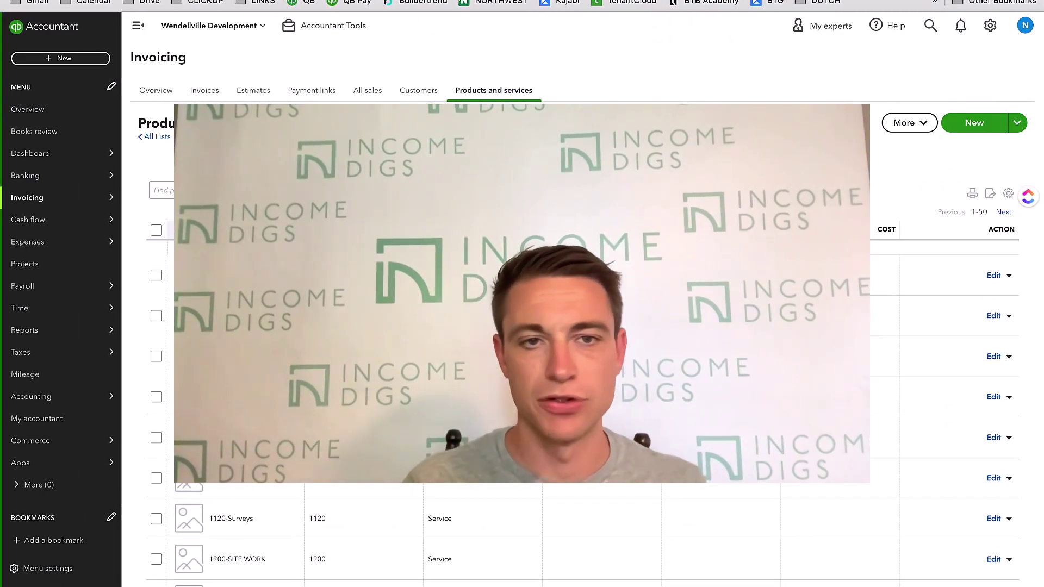